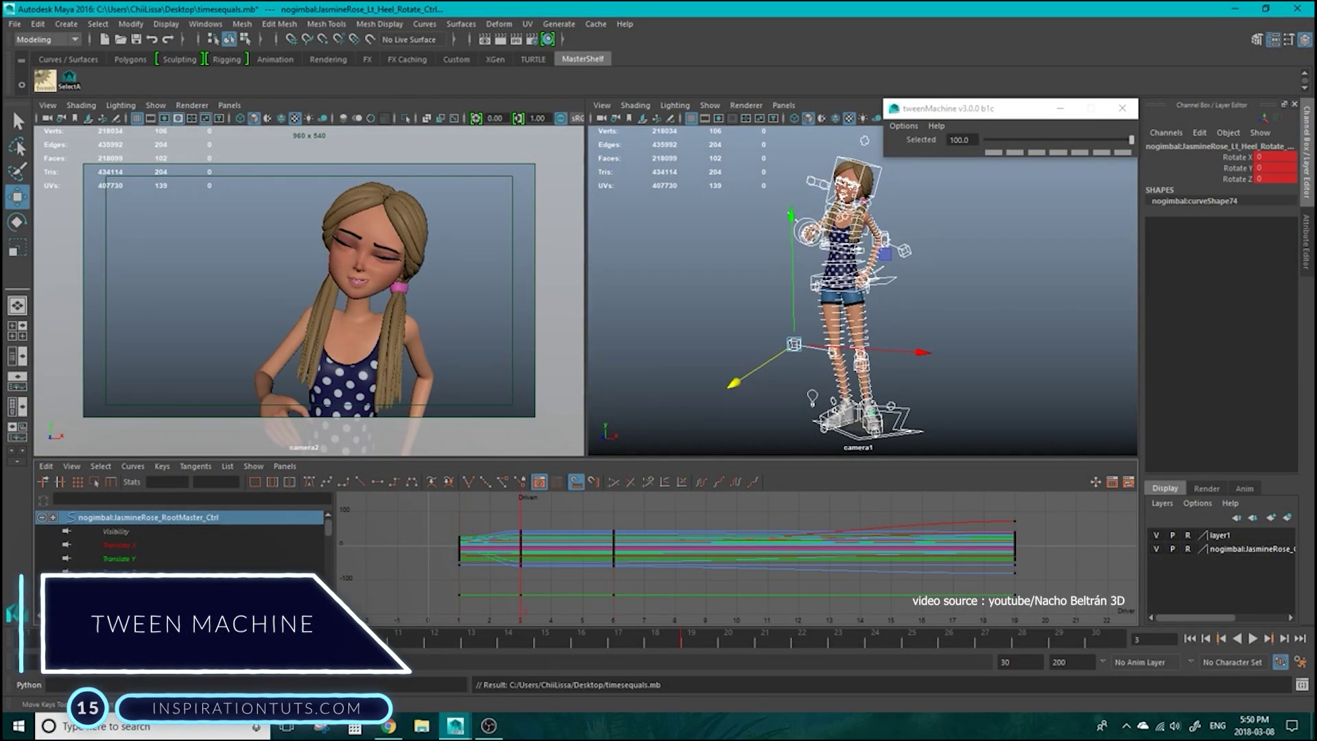
Step: Blend the girl's in-between pose toward the previous key with tweenMachine and check it at frame 2
left_click_drag(1015, 140, 1001, 143)
left_click(150, 519)
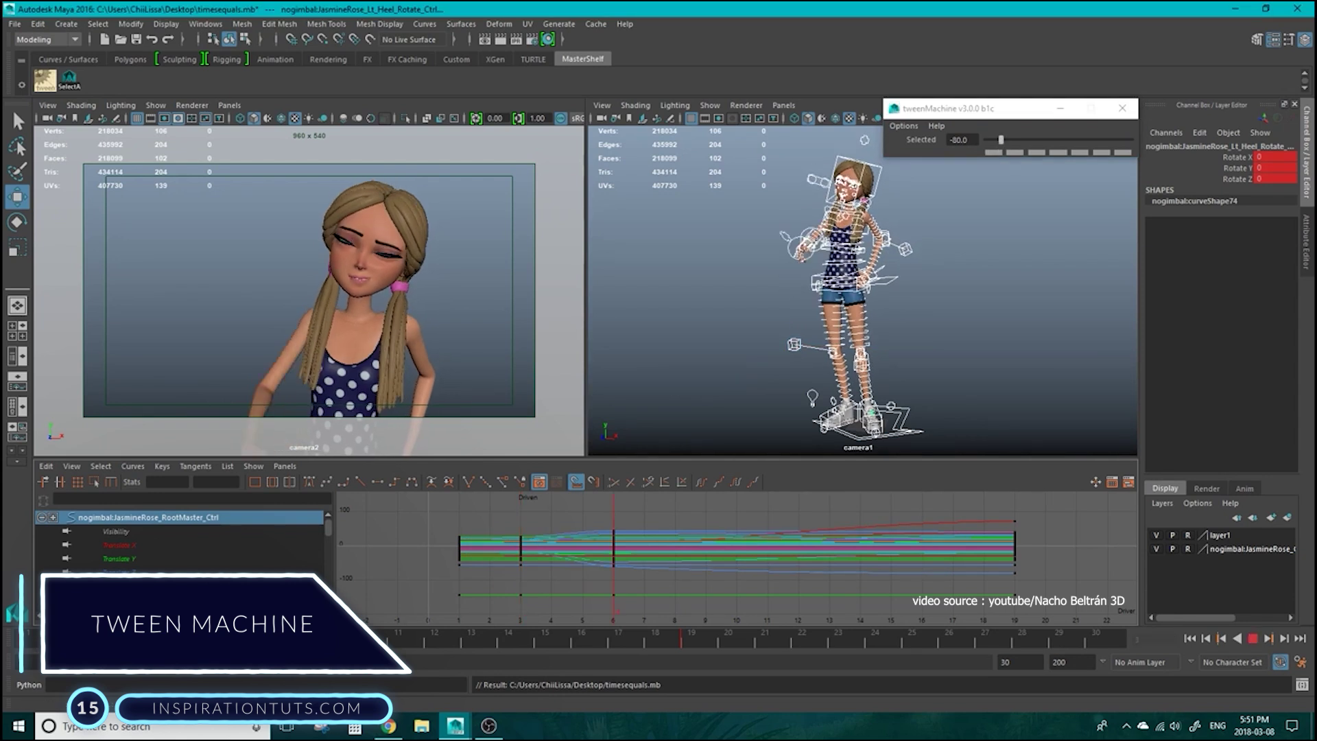
left_click_drag(1000, 140, 992, 142)
left_click_drag(30, 643, 68, 643)
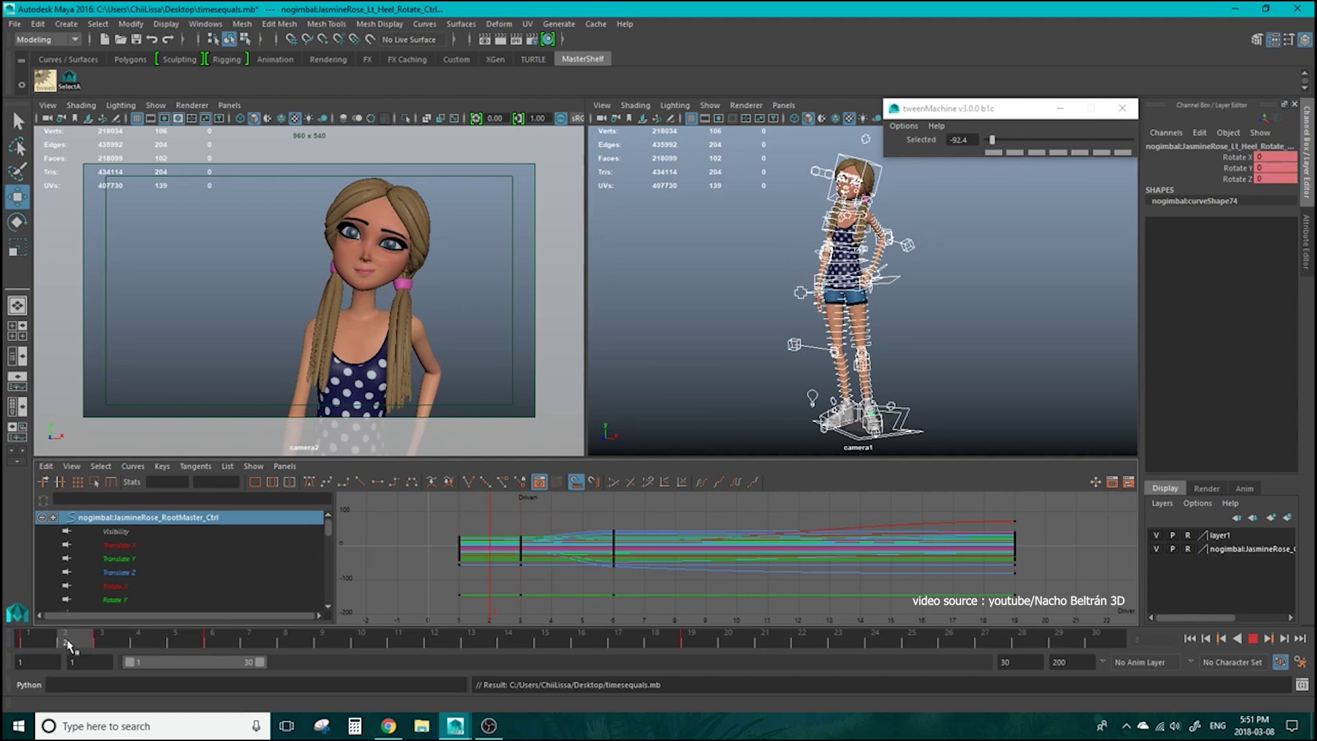
key("alt+v")
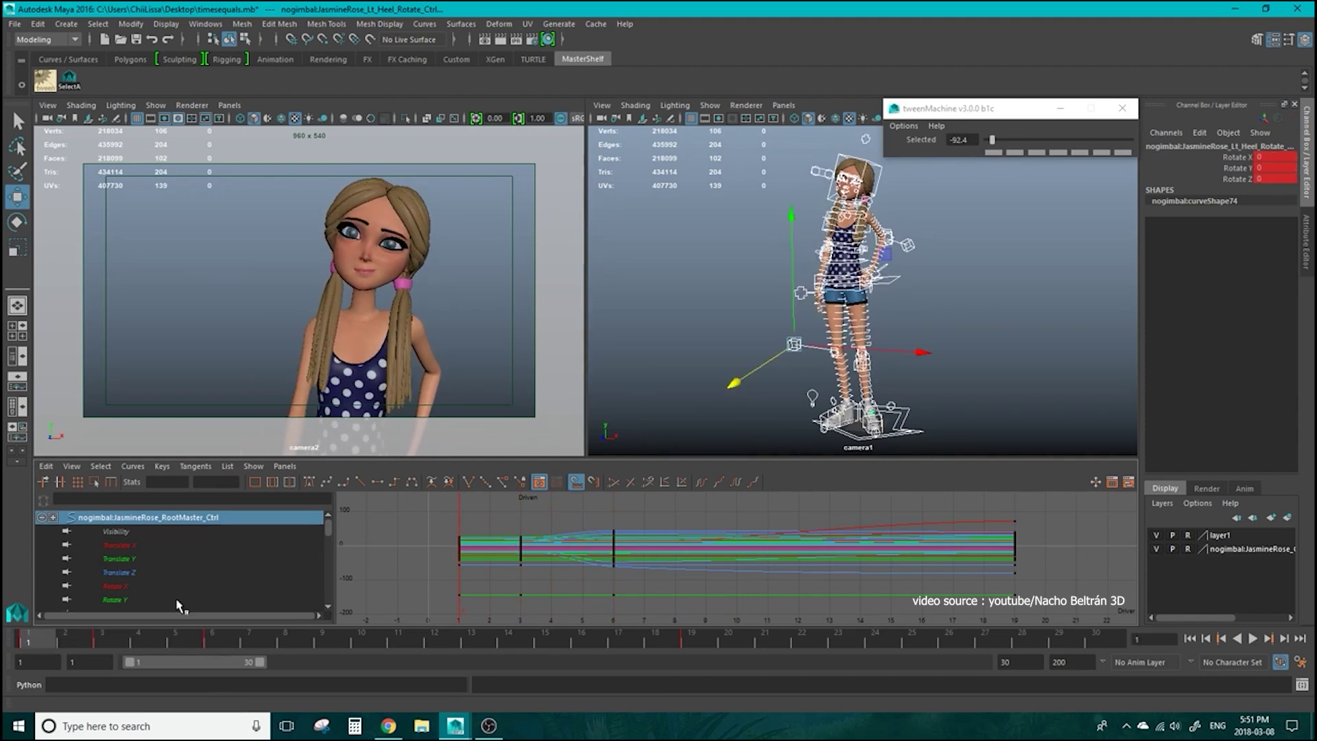
Step: Shift all of the girl's animation keys about 9 frames later in the Graph Editor and play back
left_click_drag(1015, 609, 454, 515)
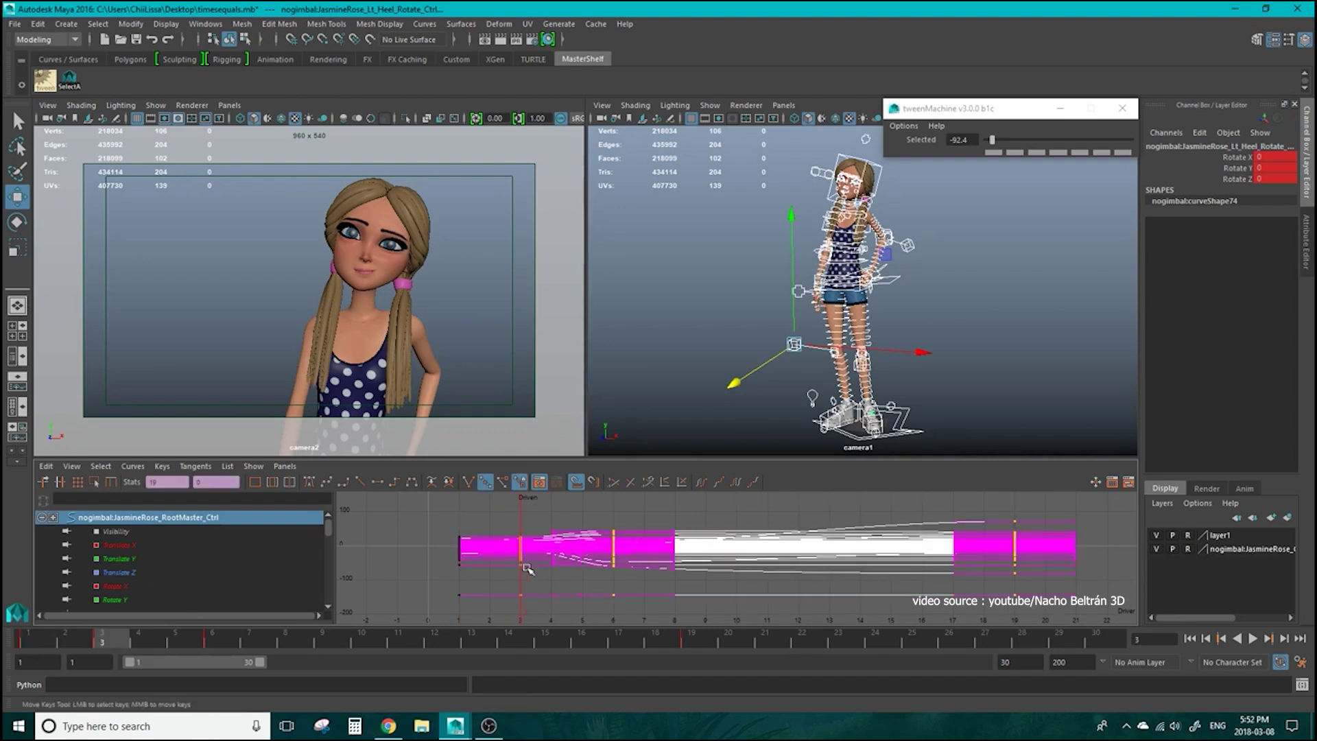
middle_click_drag(533, 553, 810, 552)
key("alt+v")
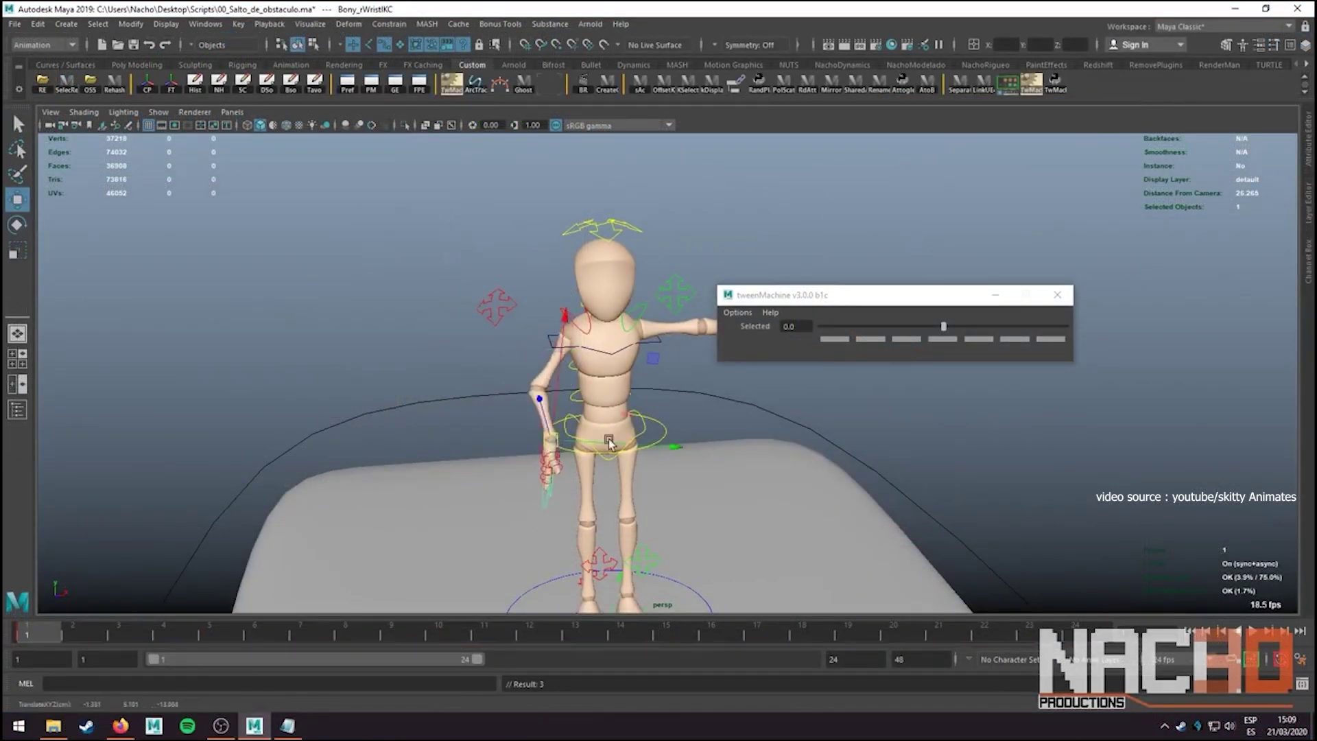
left_click_drag(608, 438, 659, 439, "alt")
Step: Select the mannequin's right foot control, then its hip and body controls
left_click(507, 551)
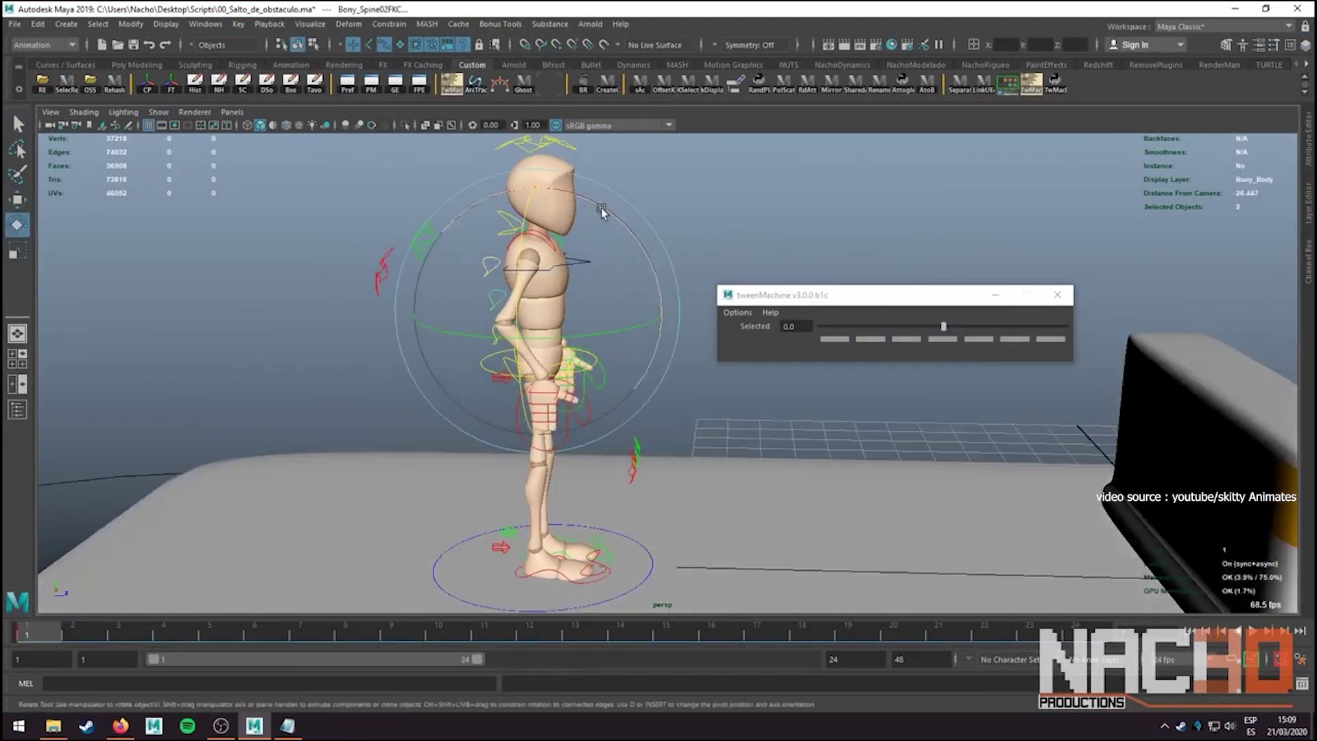
scroll(507, 549, "up", 2)
scroll(588, 444, "down", 4)
key("q")
left_click_drag(375, 222, 514, 400)
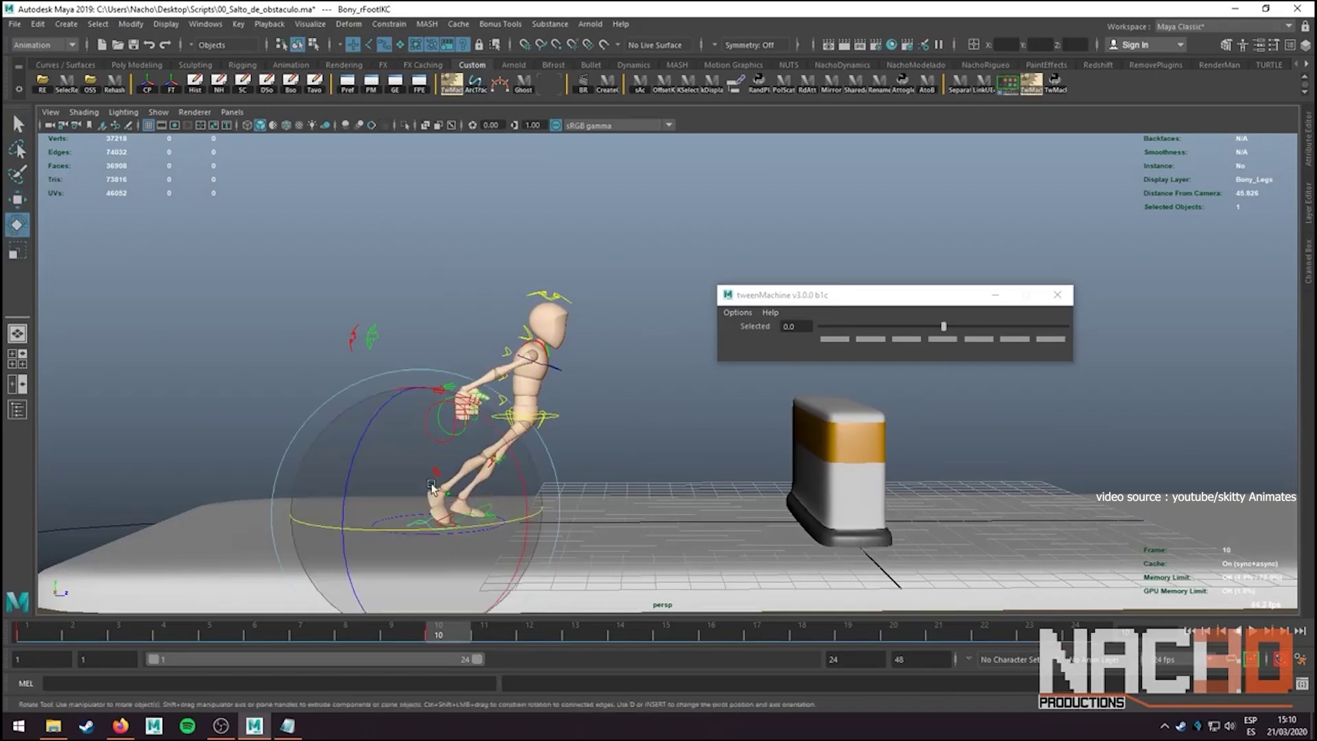
Step: Move the foot control forward, then select the left wrist control and switch to rotation
key("w")
left_click_drag(432, 487, 465, 488)
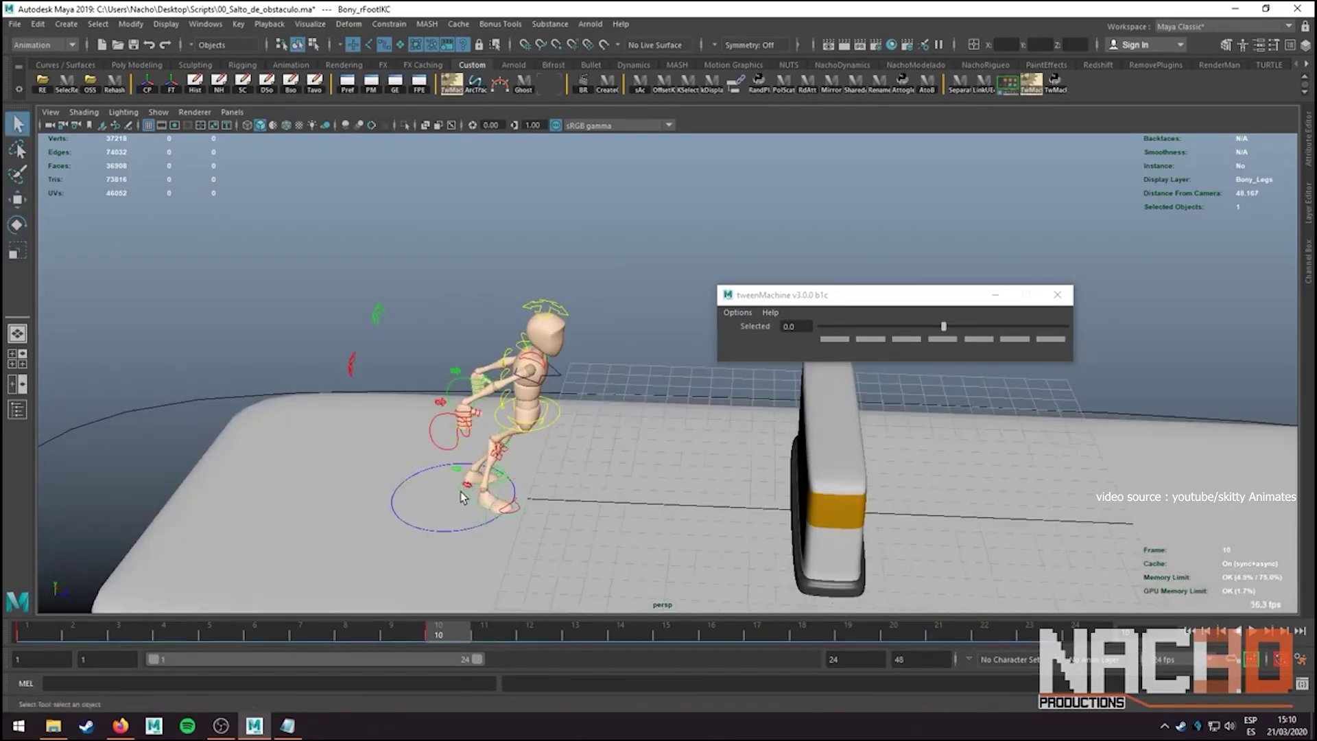
left_click_drag(460, 491, 476, 527, "alt")
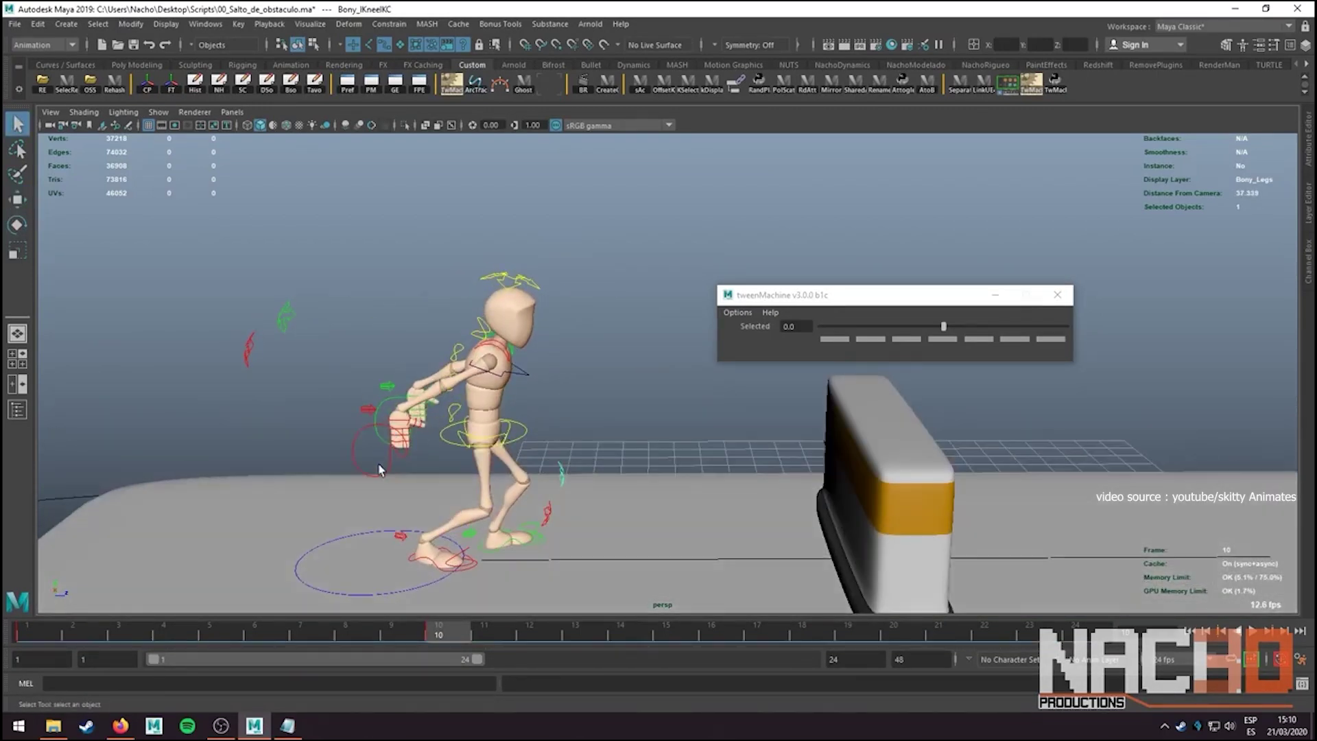
left_click(399, 411)
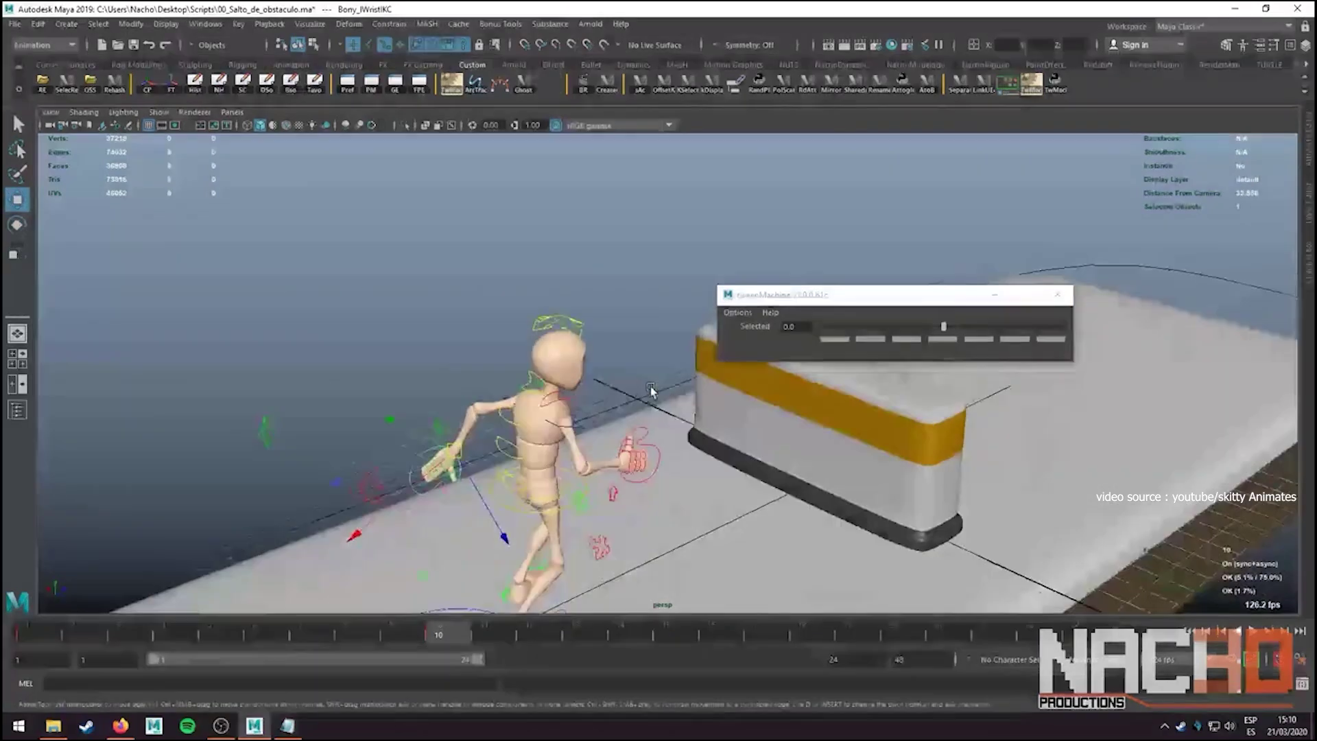
key("e")
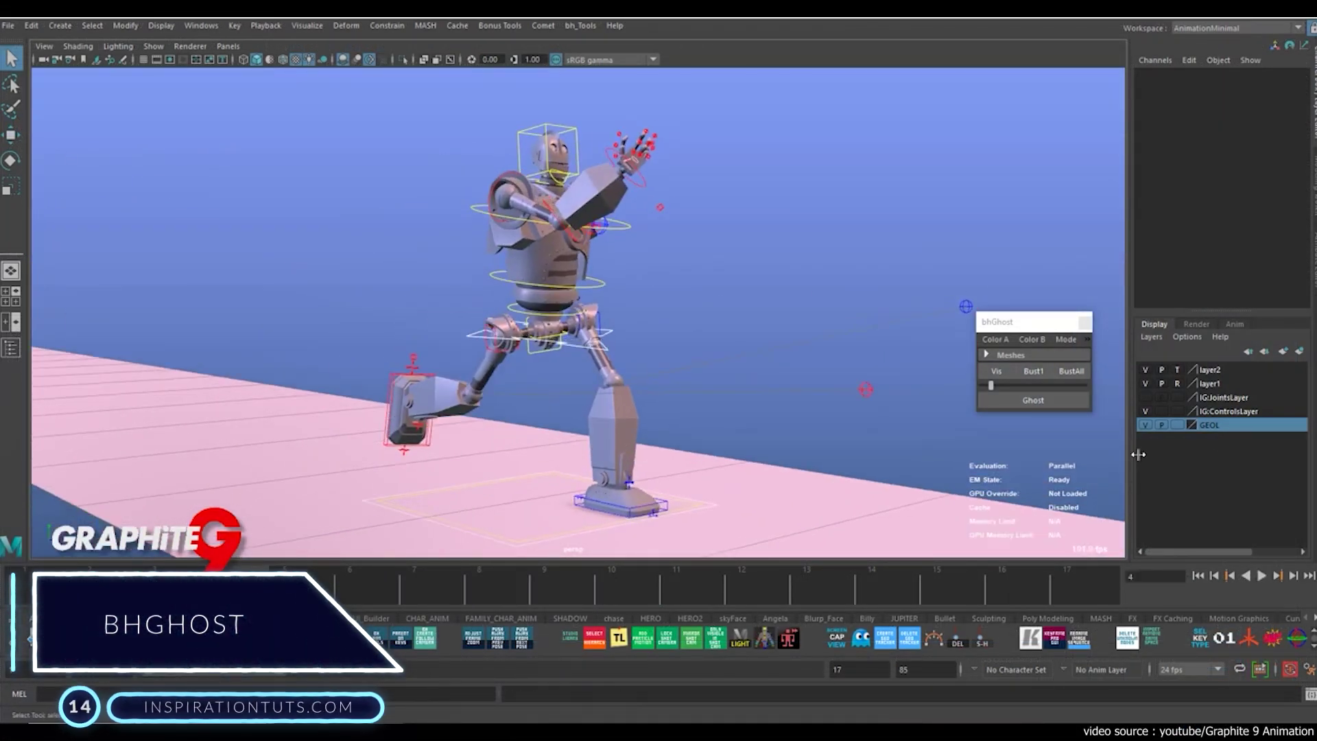
Step: Ghost the robot's frame-4 pose in bhGhost, compare with frame 5, and open Set Reduce Amount
left_click(548, 261)
scroll(598, 178, "up", 10)
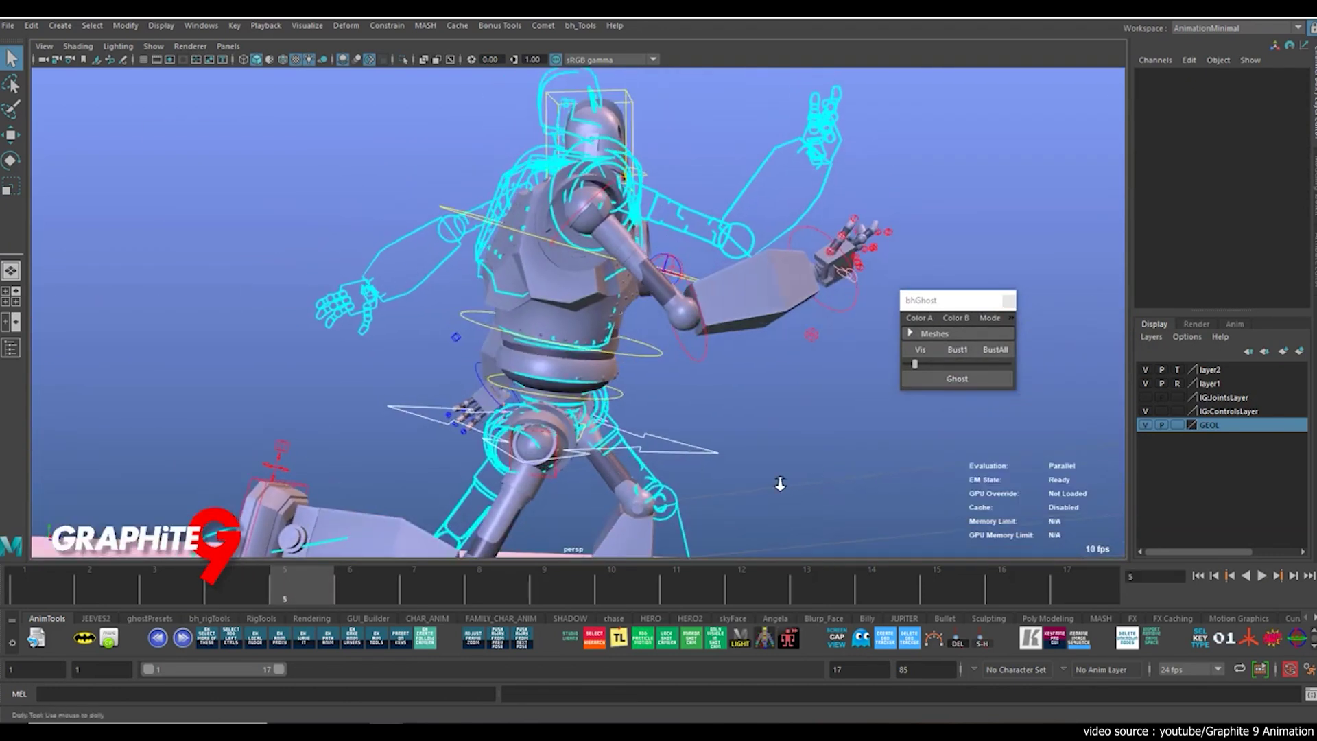
left_click(989, 318)
left_click_drag(190, 587, 294, 603)
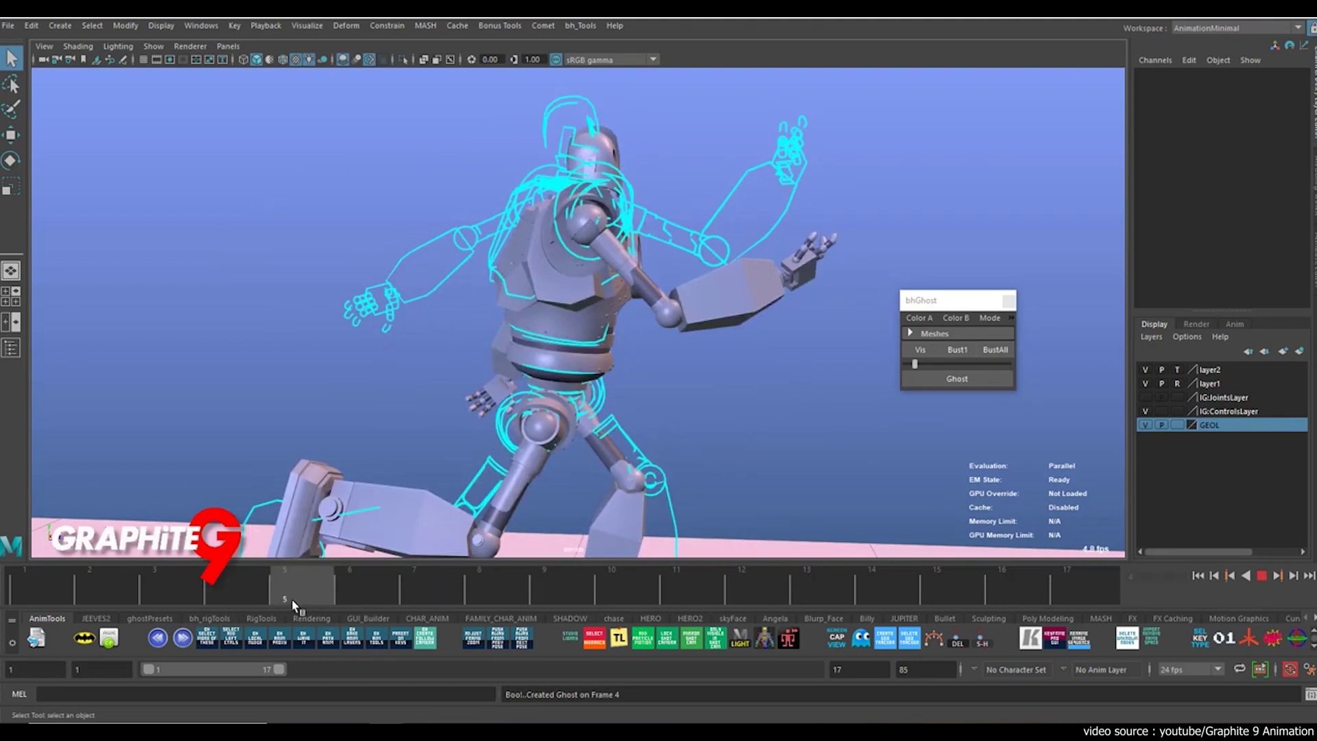
left_click(990, 318)
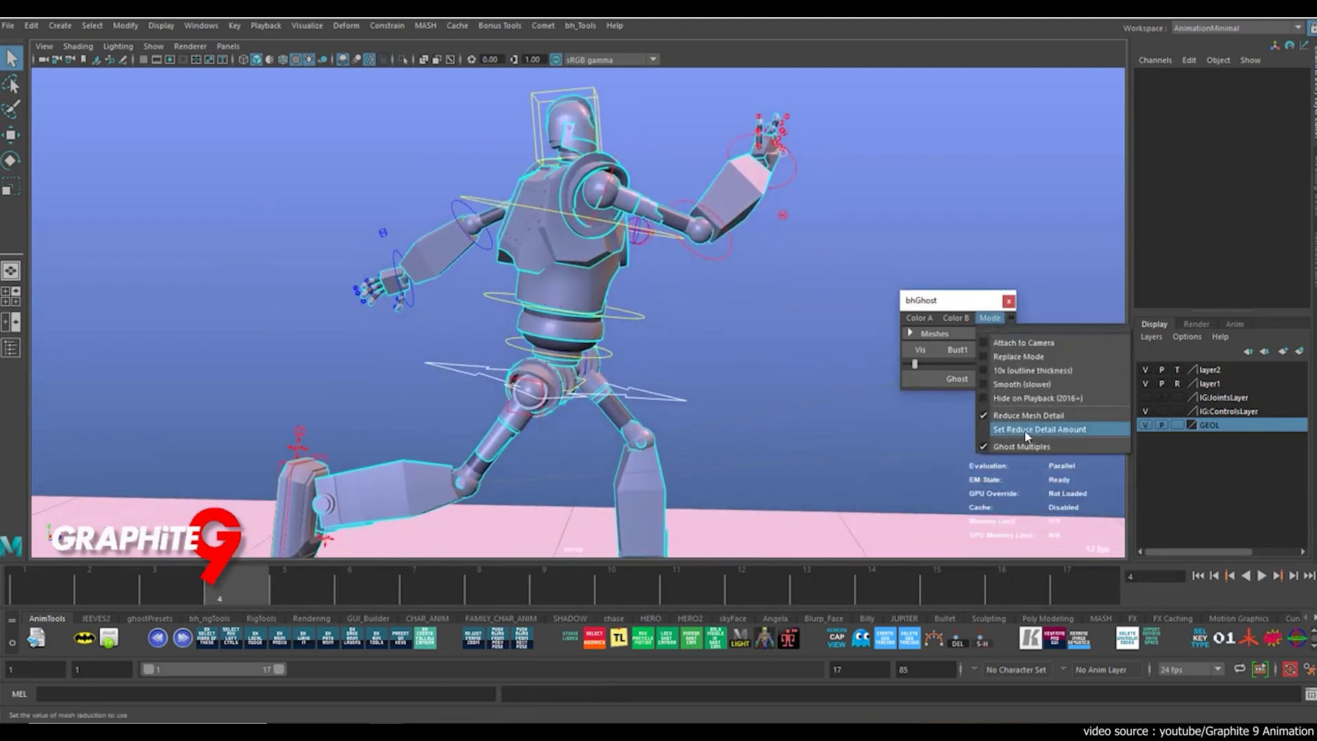
left_click(1084, 427)
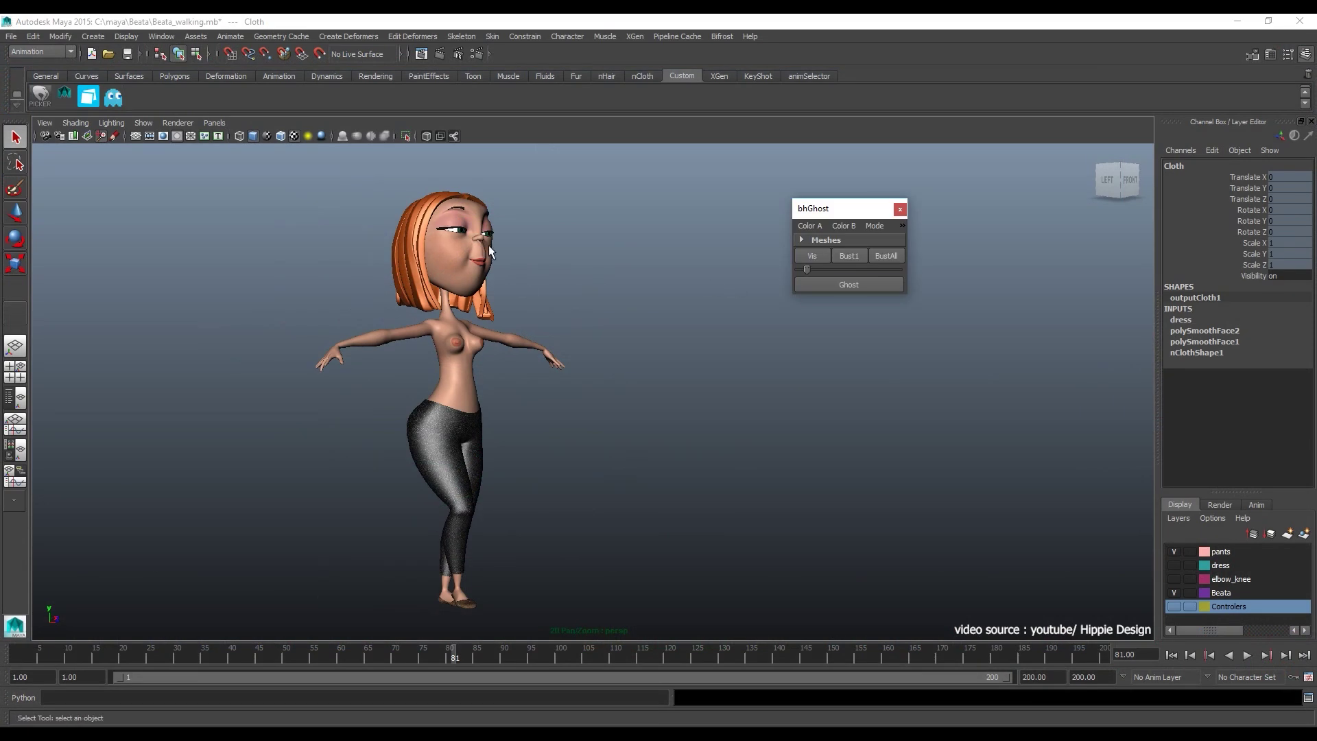
Step: Select Geo_Grp under Global_Ctrl_Grp in the Outliner and add it to the bhGhost mesh list
left_click(432, 386)
left_click(15, 398)
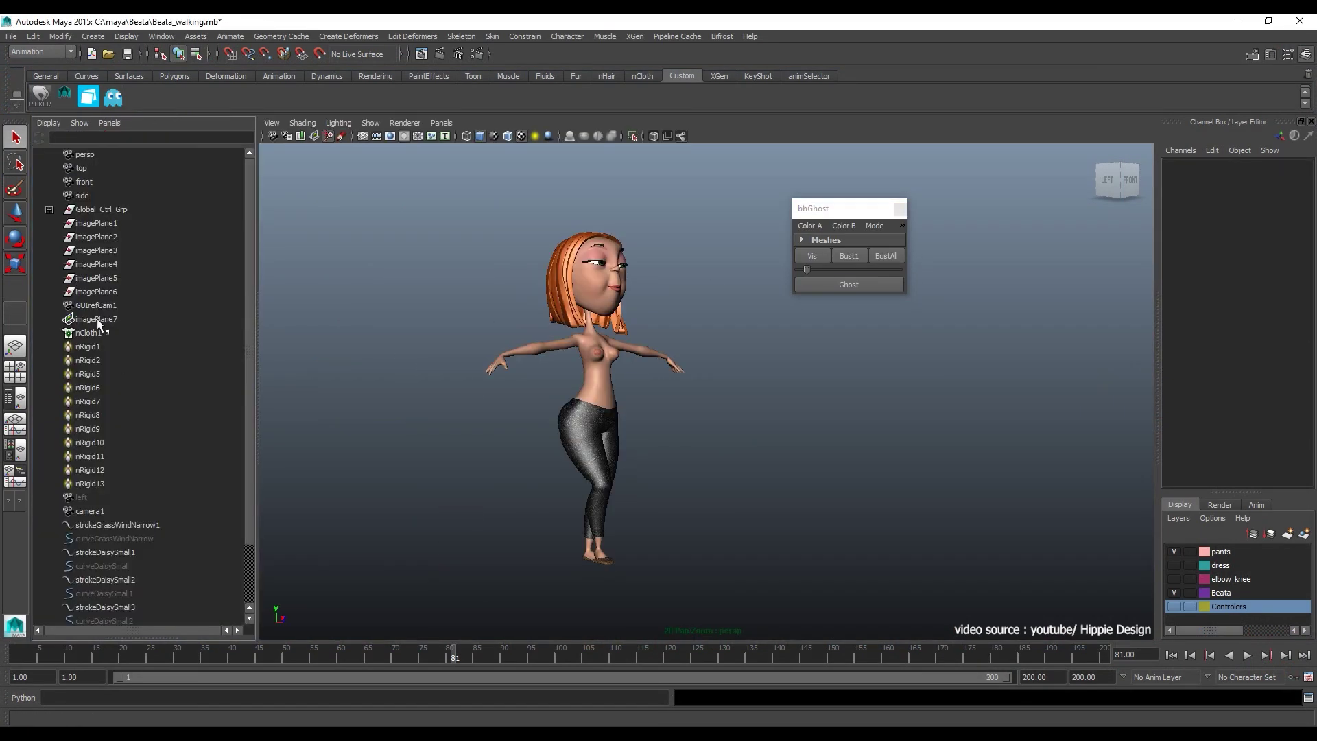
left_click(48, 209)
left_click(103, 237)
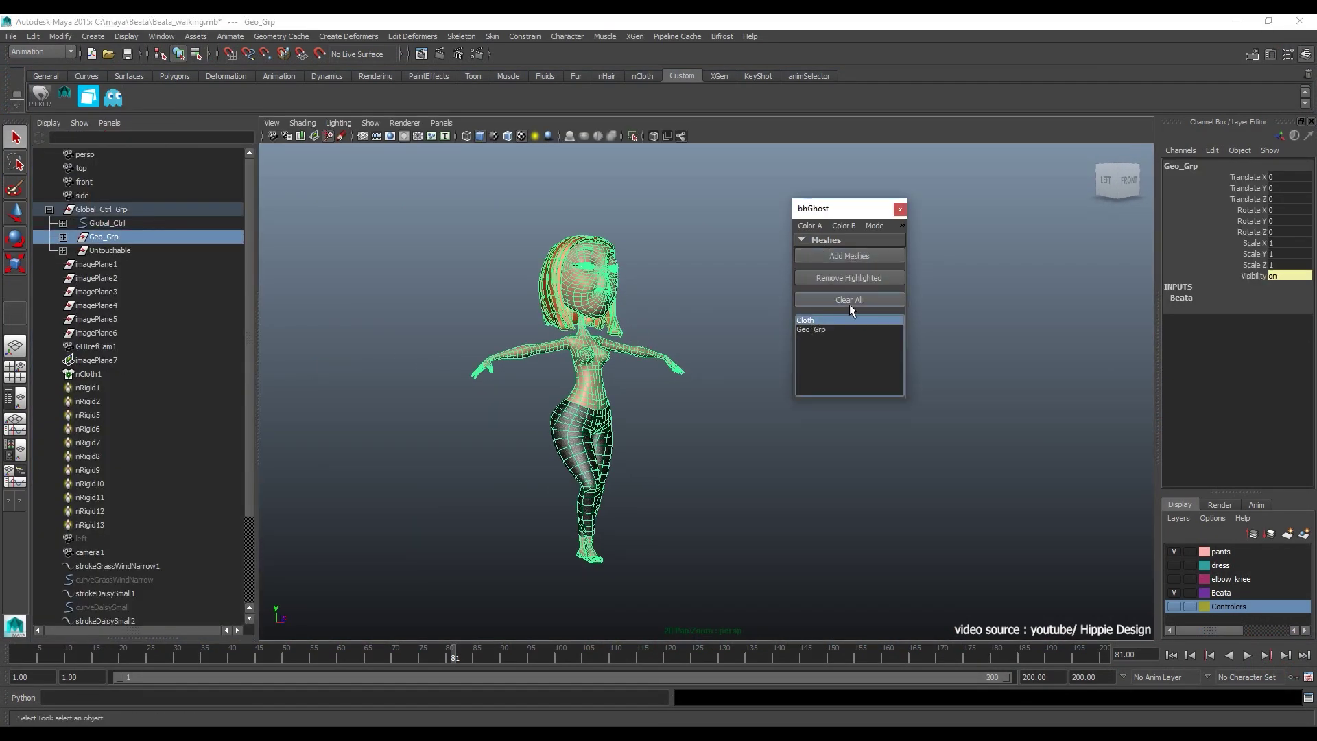
left_click(842, 245)
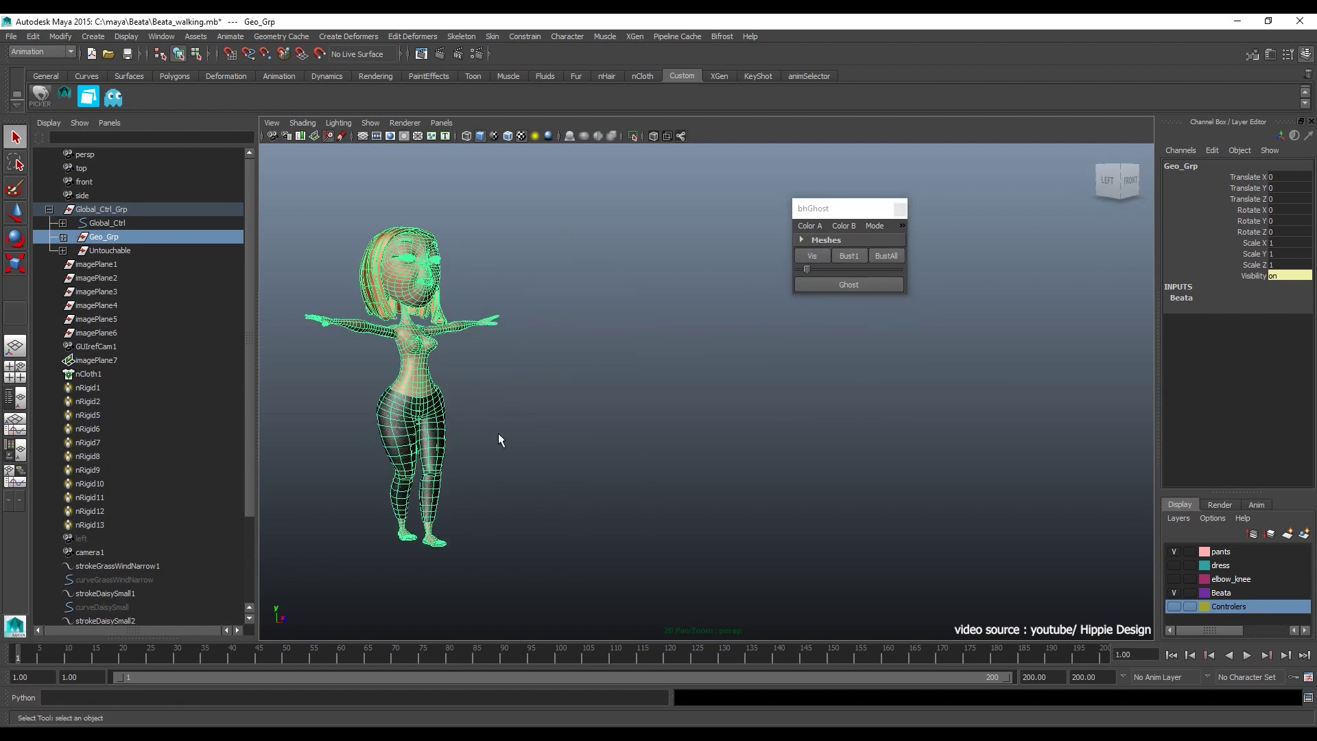
Step: Go to frame 1 and create a ghost of the character's pose
left_click(499, 441)
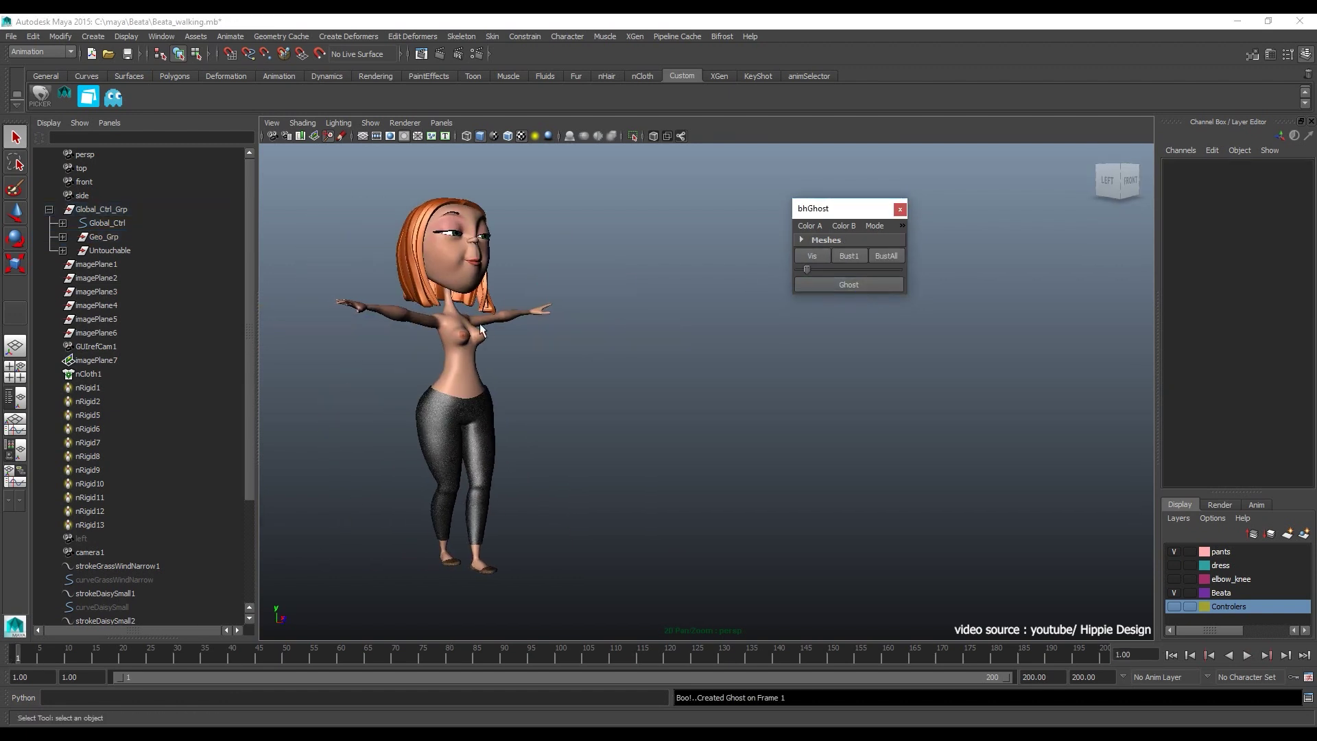
left_click_drag(479, 323, 521, 329, "alt")
left_click(370, 122)
left_click(367, 534)
left_click_drag(368, 533, 884, 529)
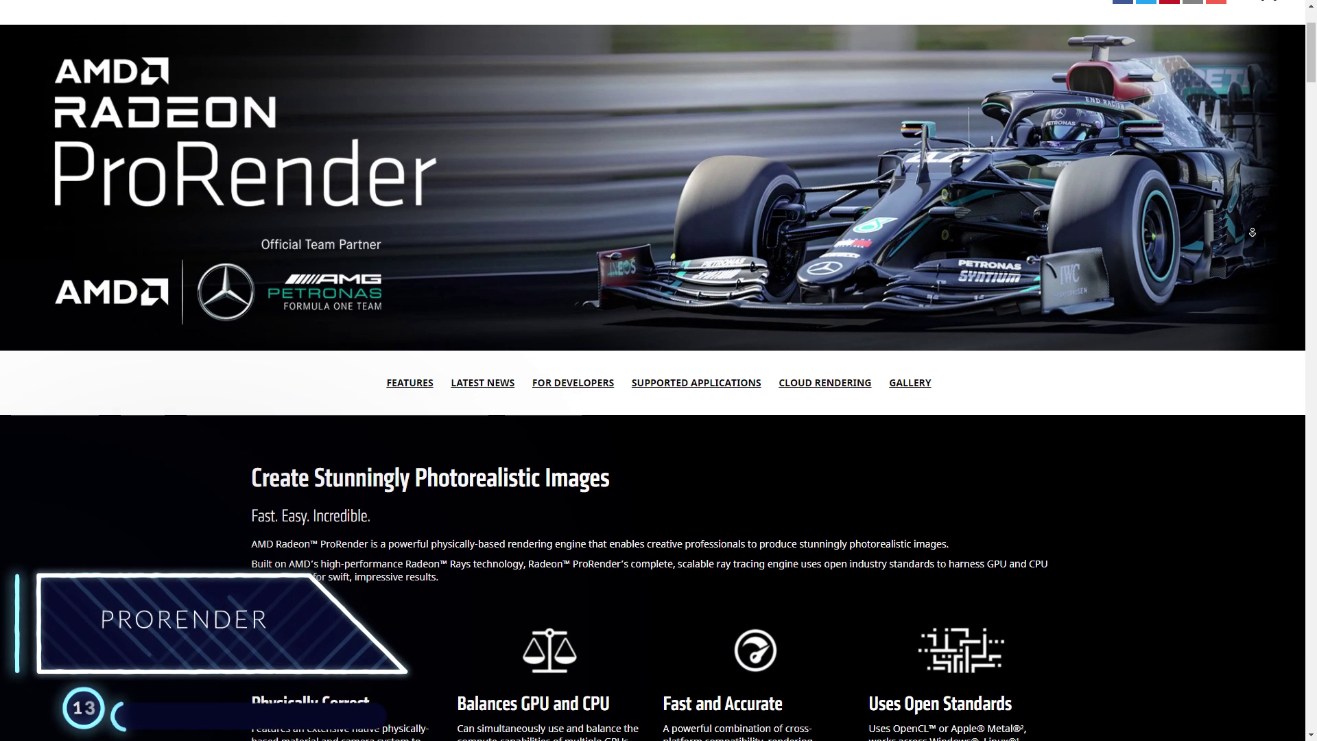
Step: Scroll the ProRender page past the feature icons to the ProRender 2.0 video
scroll(659, 370, "down", 2)
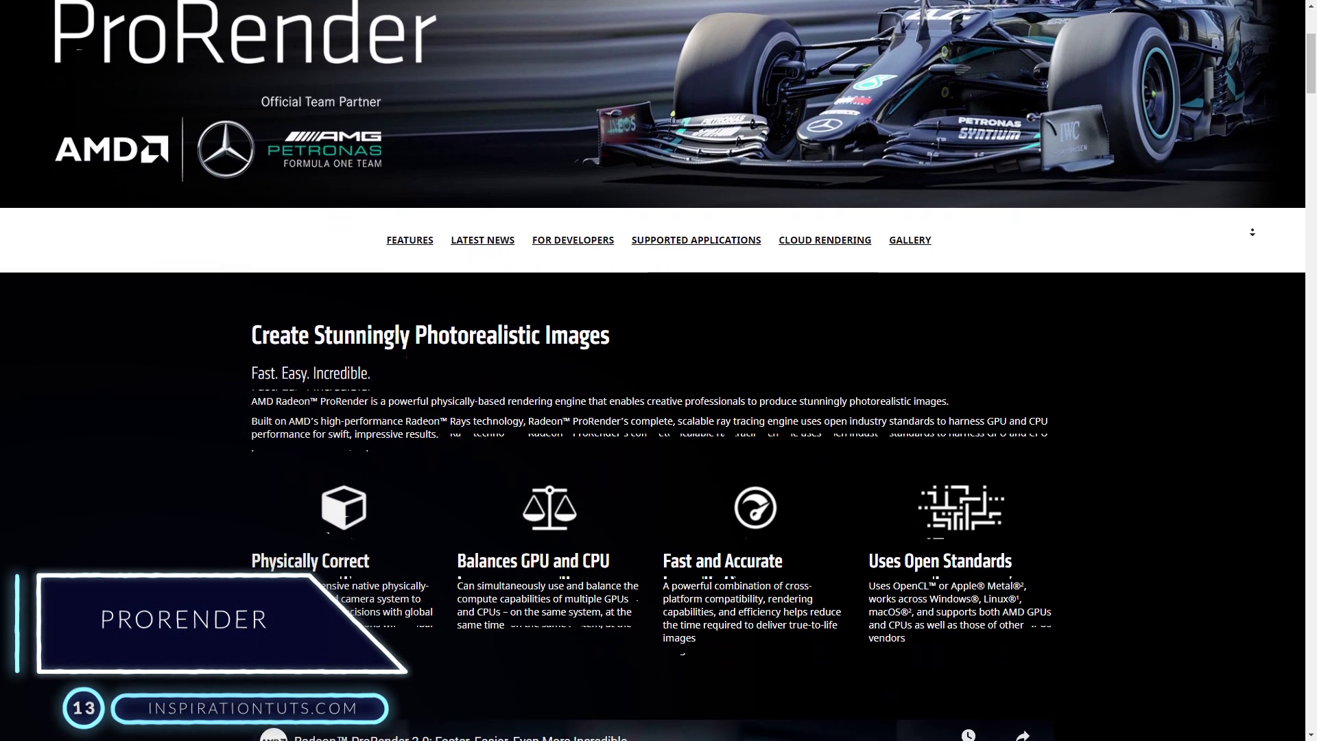
scroll(1251, 232, "down", 2)
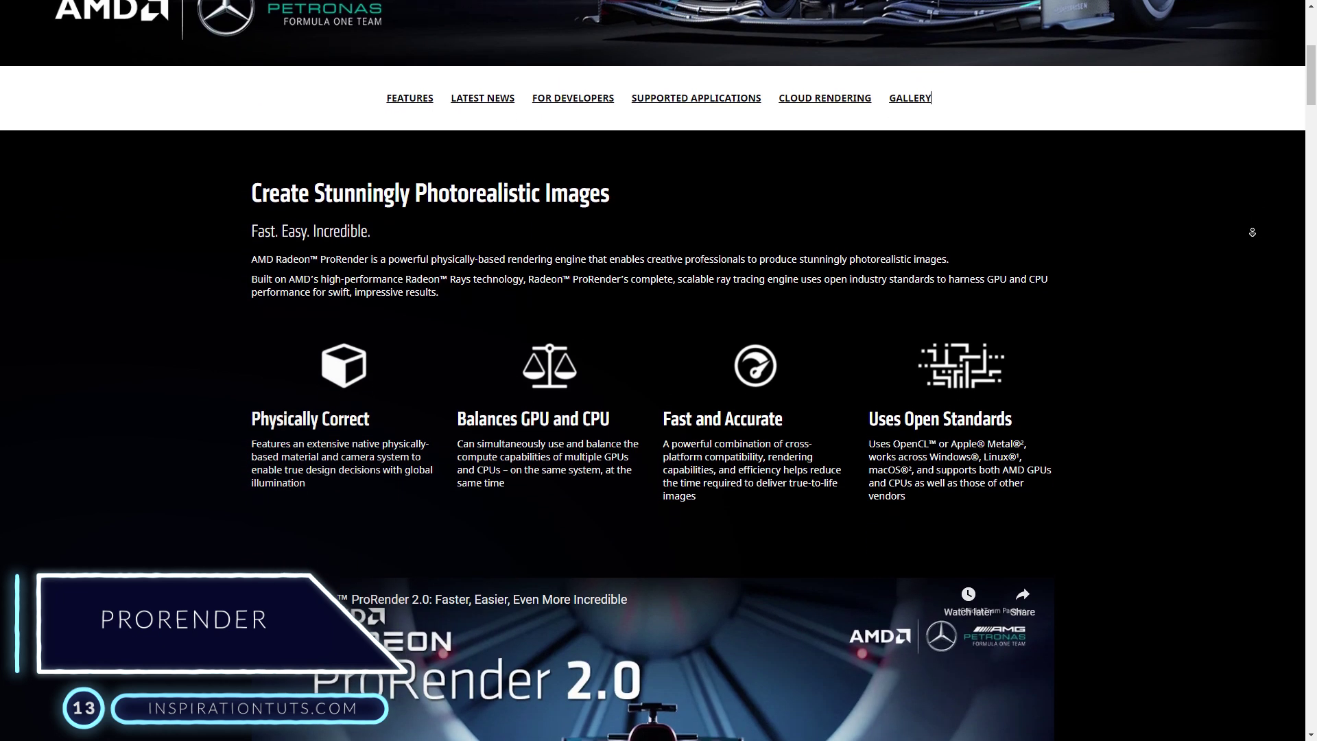
scroll(1251, 233, "down", 2)
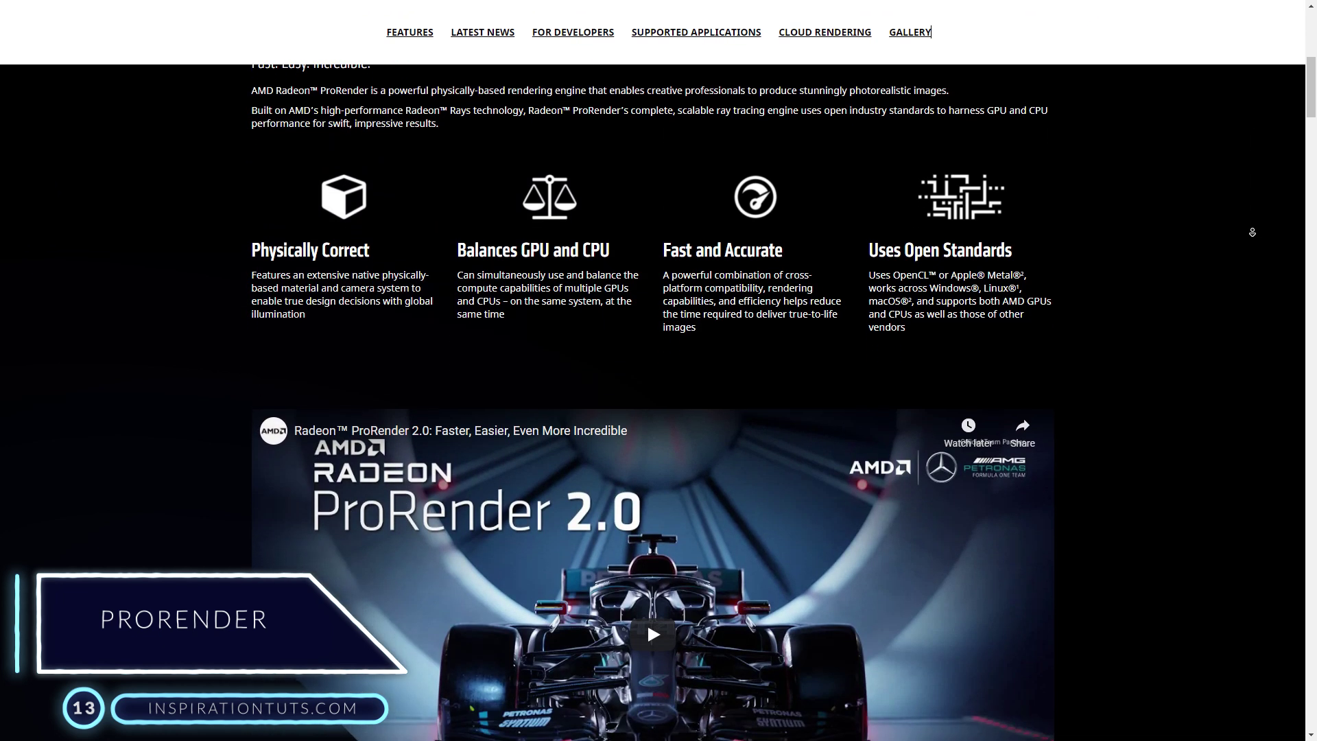
scroll(1252, 232, "down", 2)
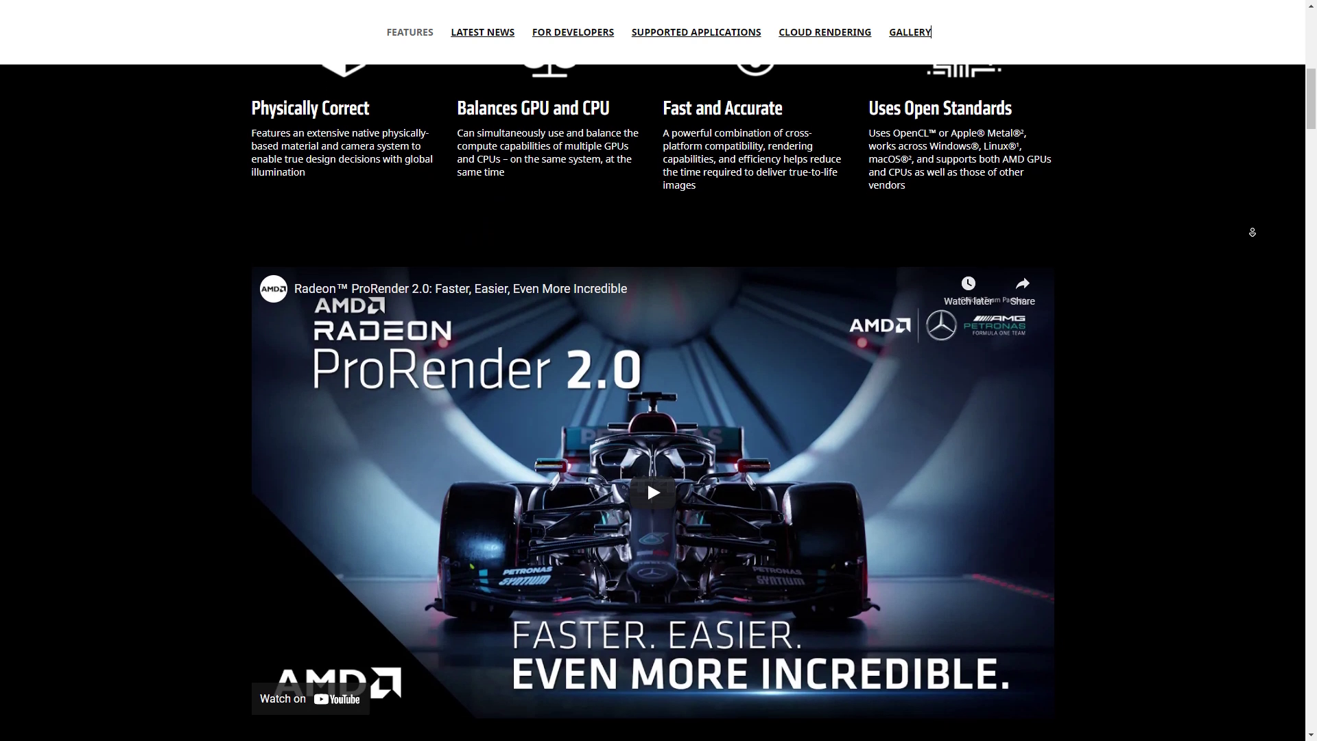
scroll(1252, 232, "down", 3)
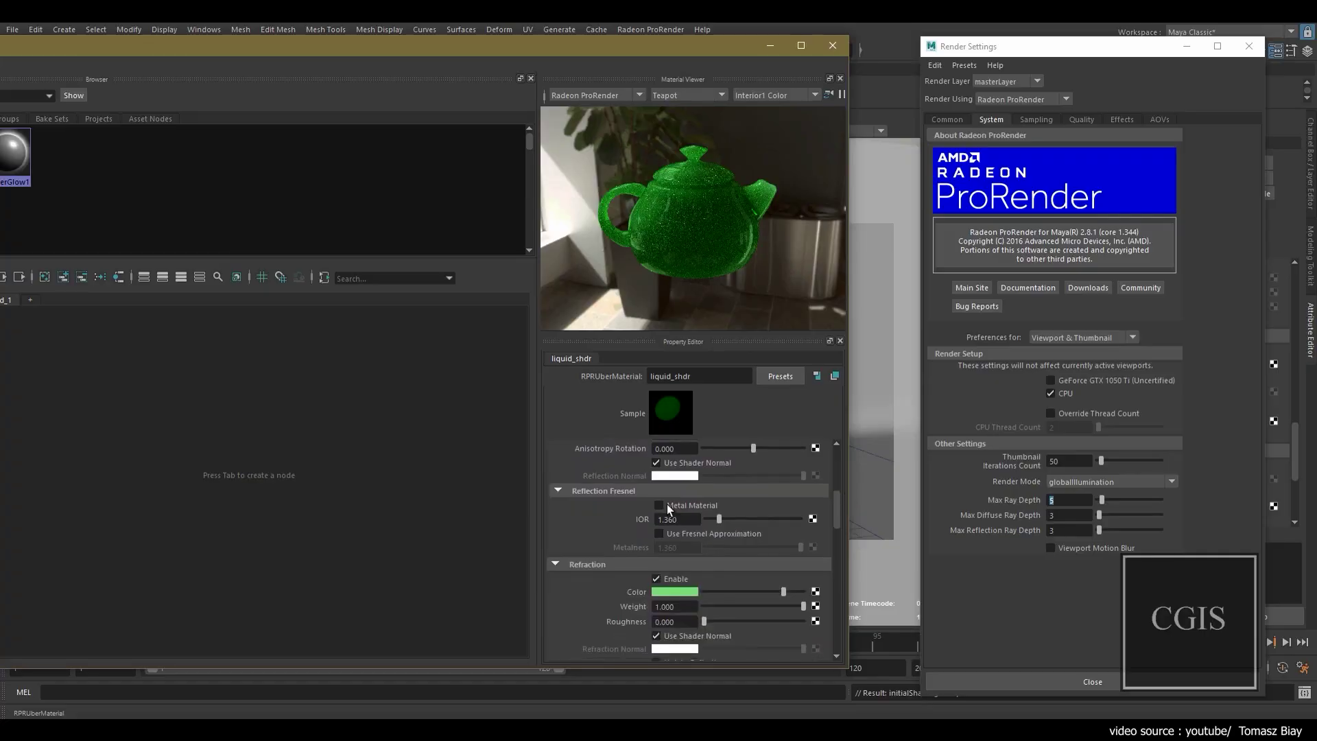
Step: Scroll liquid_shdr's Property Editor through Refraction down to the Subsurface section
scroll(785, 570, "down", 3)
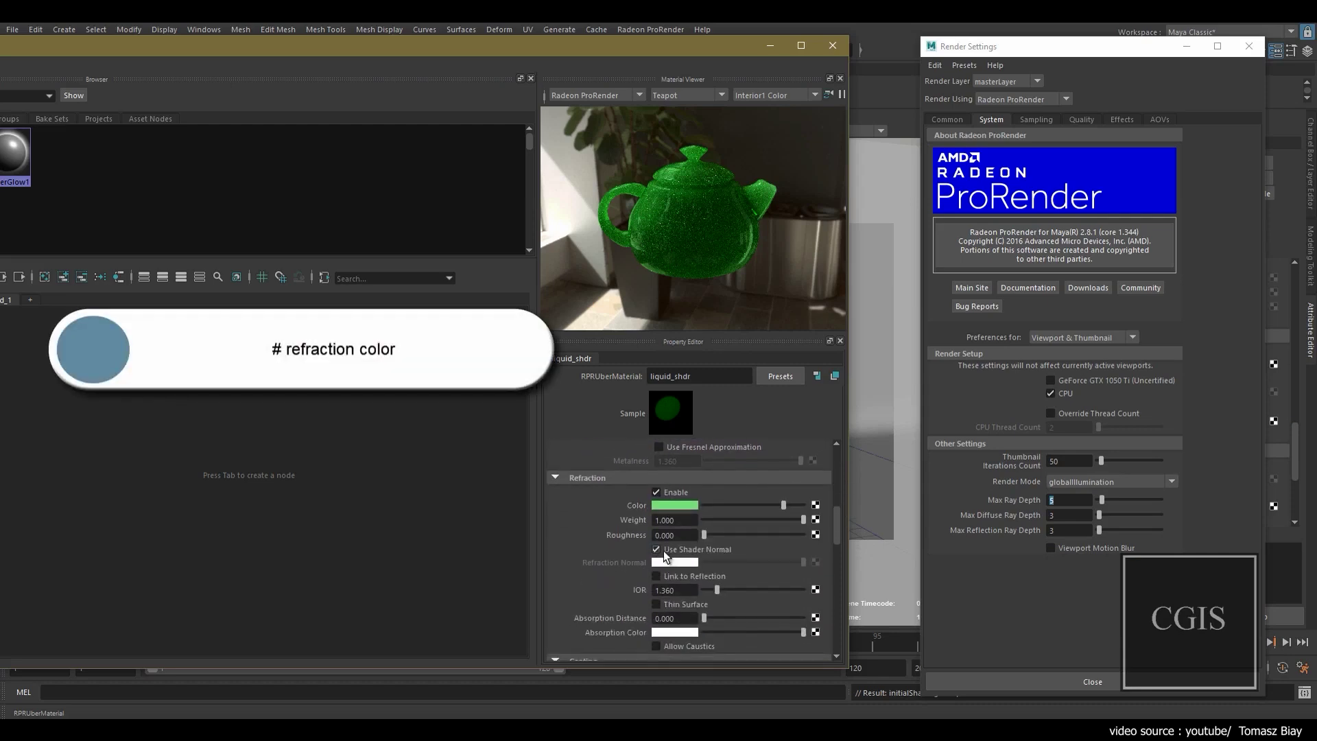
scroll(836, 518, "down", 10)
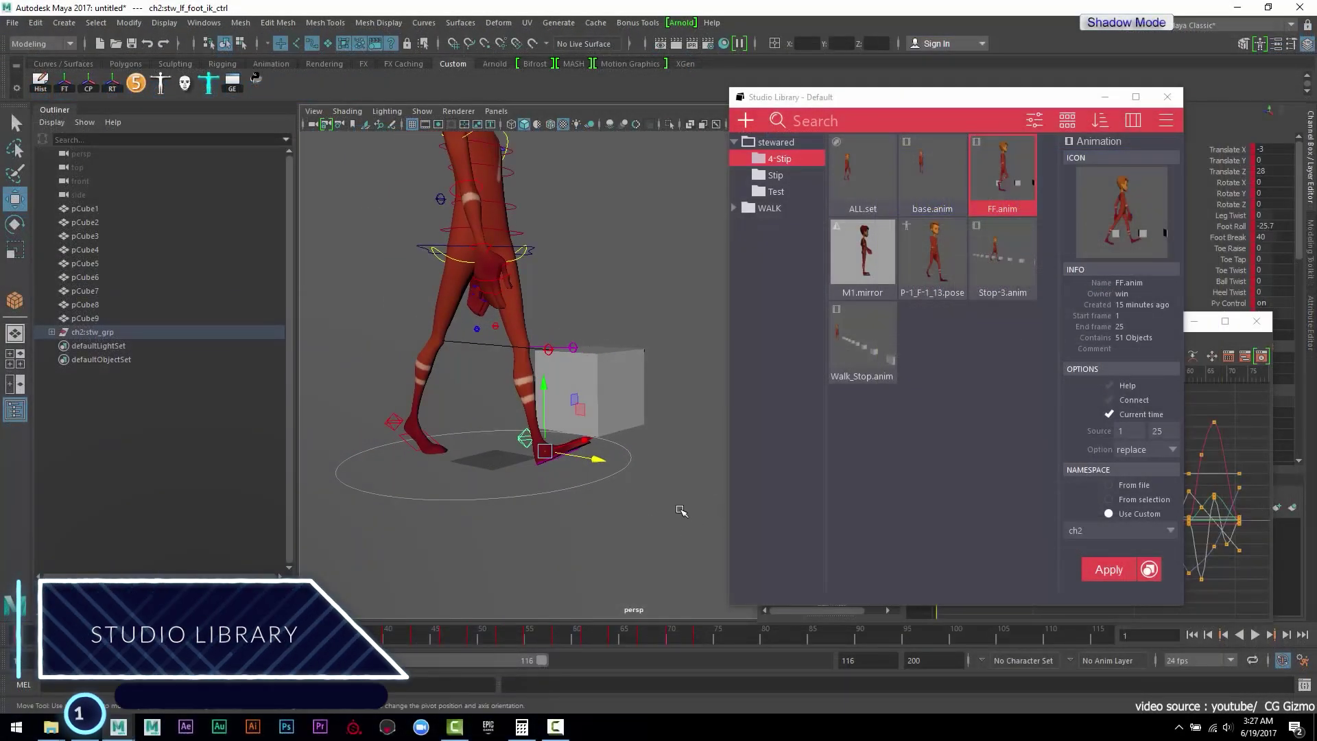
Step: Compute 73 × 6 in Calculator, then return to Maya
key("alt+Tab")
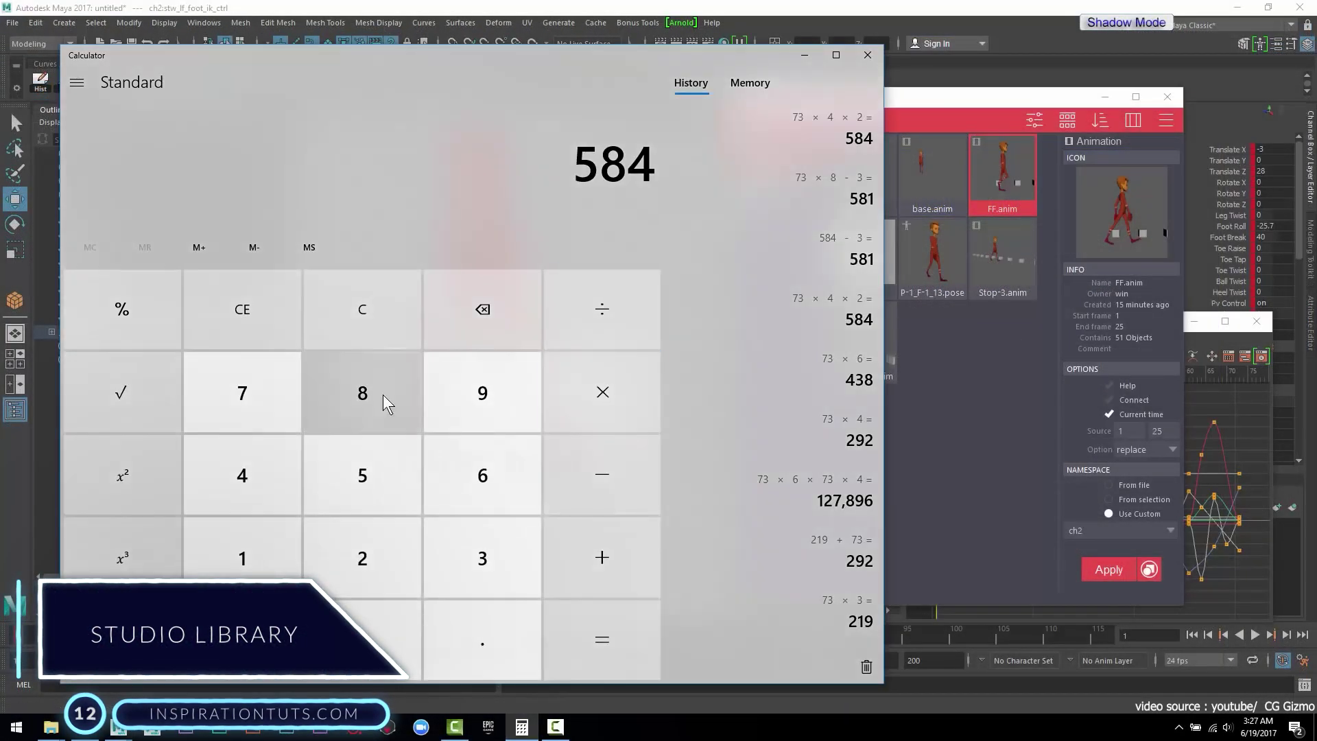
left_click(603, 397)
left_click(476, 468)
key("alt+Tab")
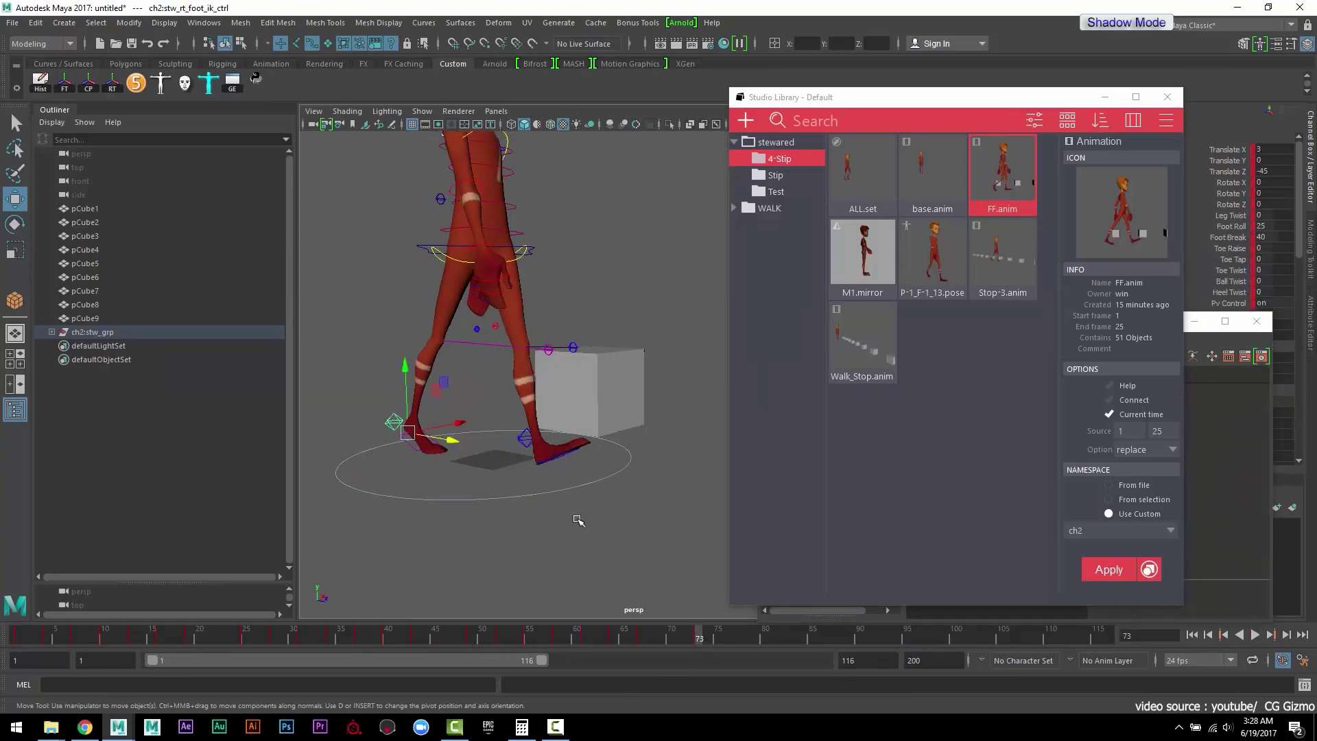
Step: Set ch2:stw_root_ctrl Translate Z to 436, play the walk, and apply the Studio Library animation
left_click(603, 497)
left_click(1271, 172)
type("436")
key("Return")
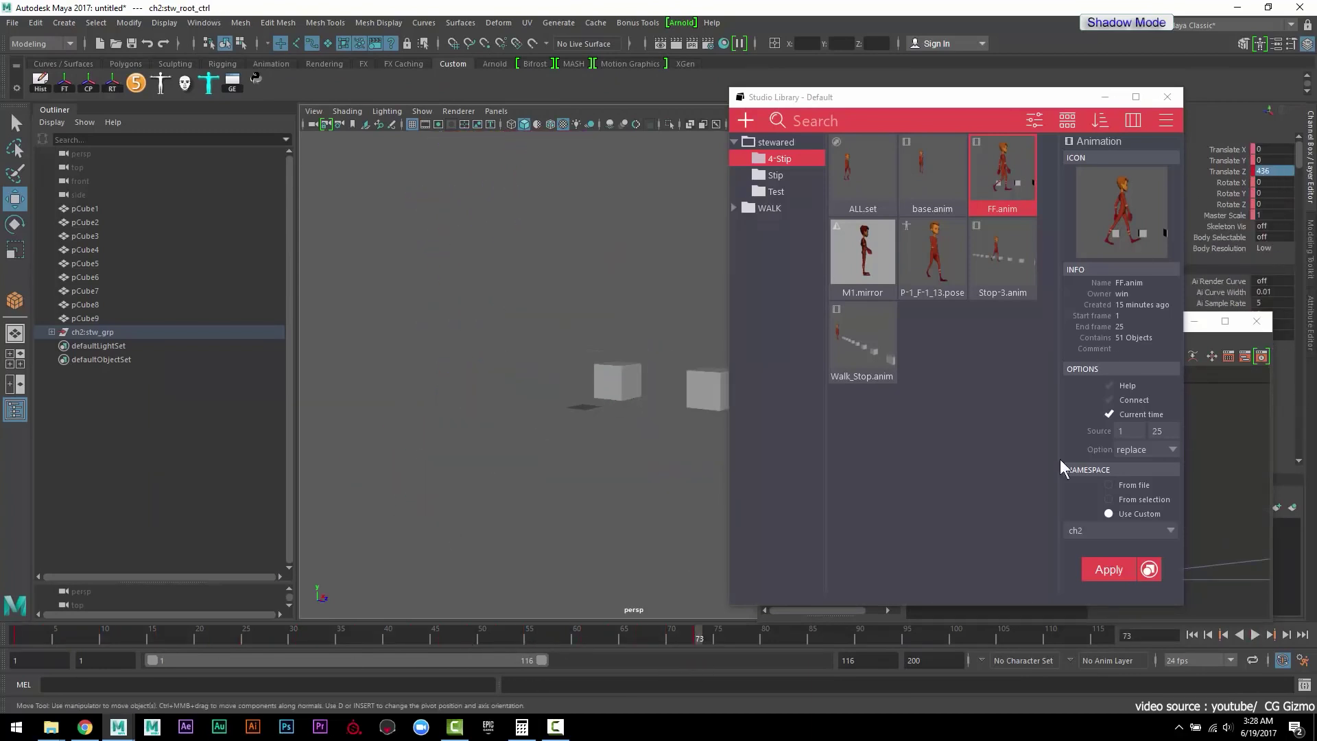
key("alt+shift+v")
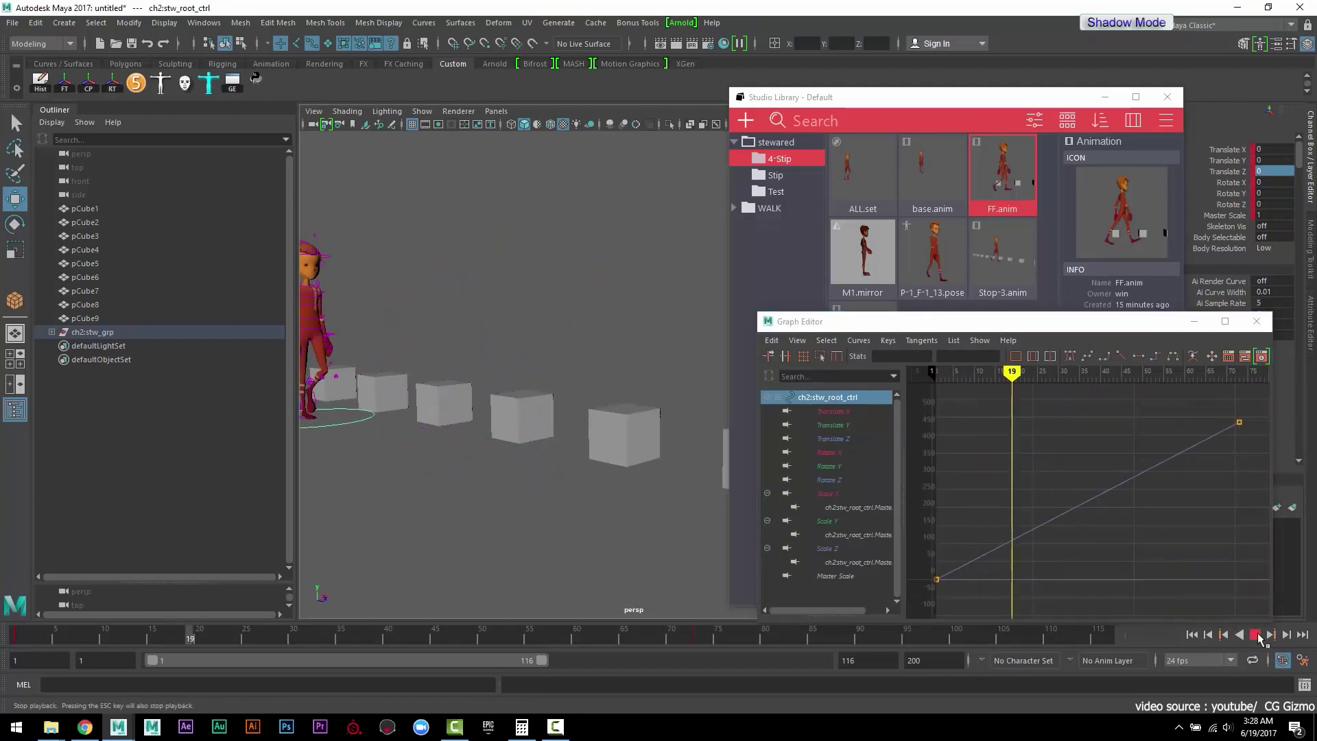
left_click(957, 351)
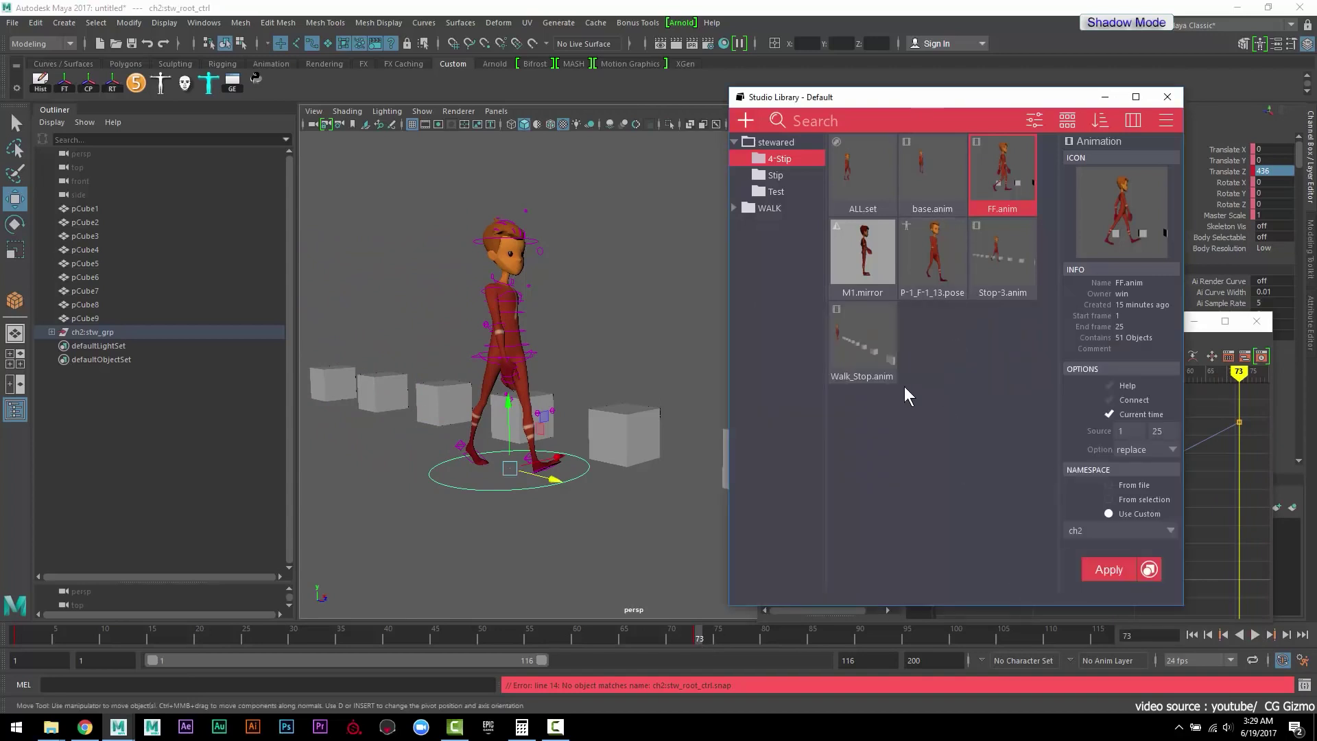
left_click(1108, 569)
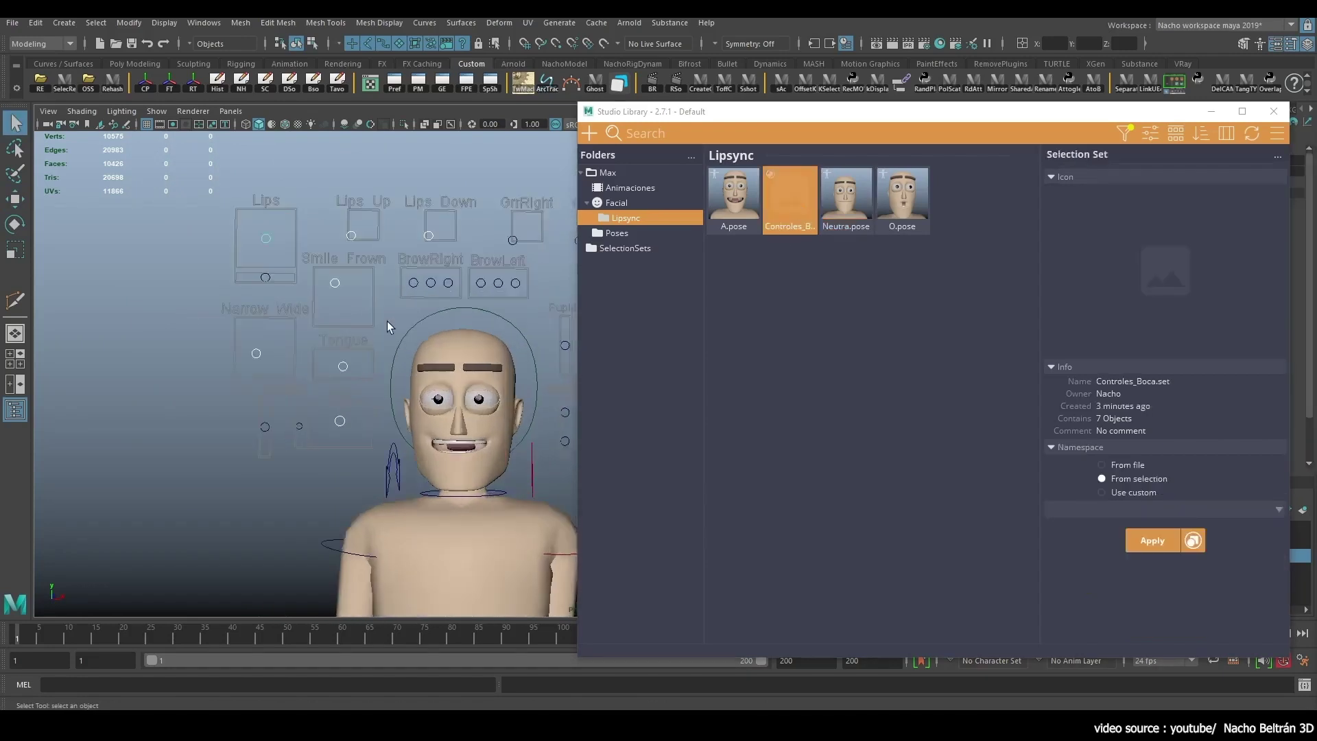
Step: Begin saving a new mouth pose into the Lipsync library in Studio Library
left_click(828, 338)
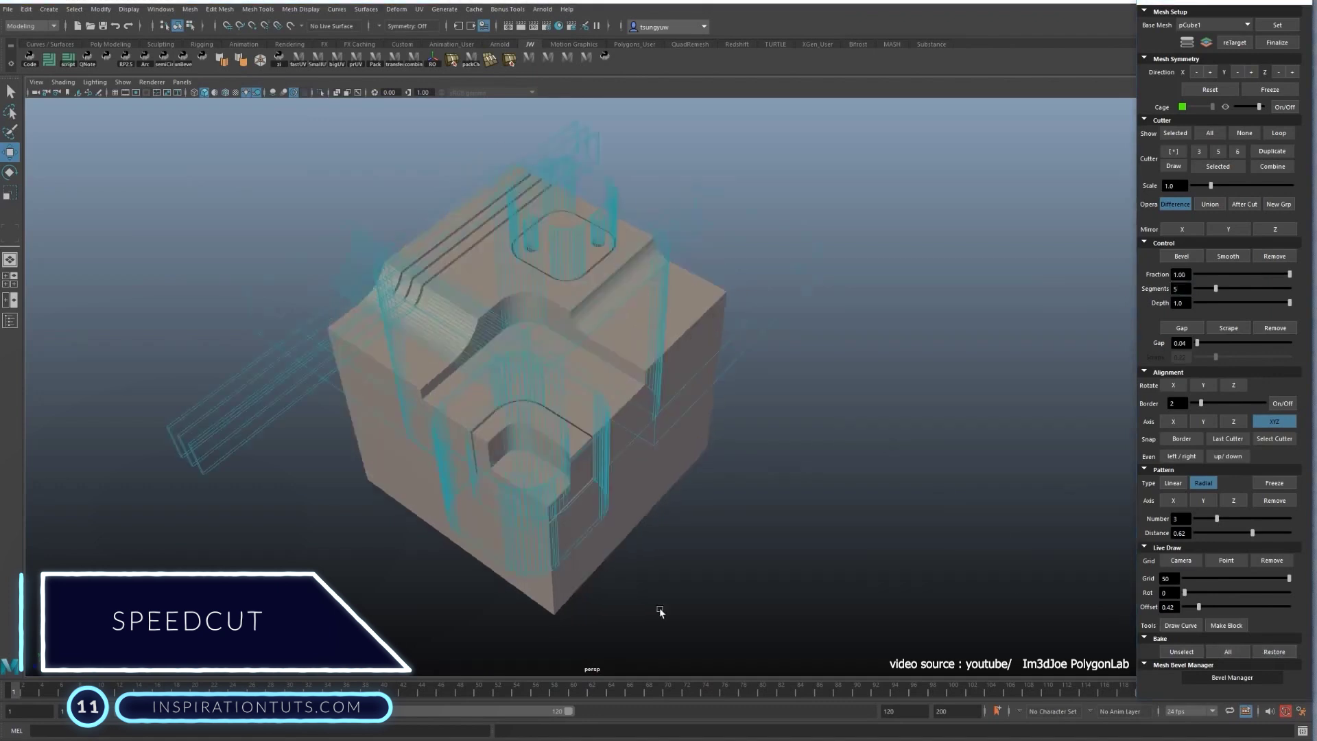
Step: Open speedCut's Bevel Manager, inspect the cutters, and set the linear Pattern Number to 4
left_click(1233, 677)
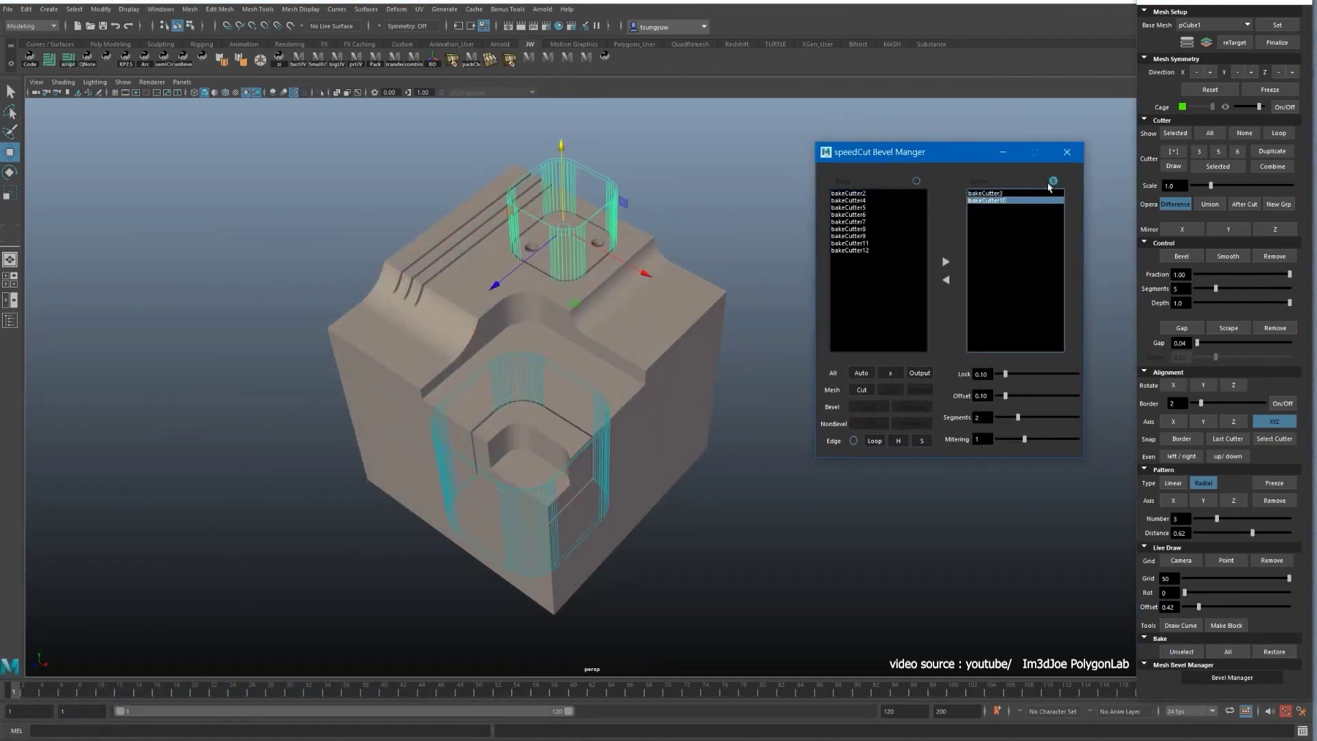
left_click_drag(539, 230, 528, 270, "alt")
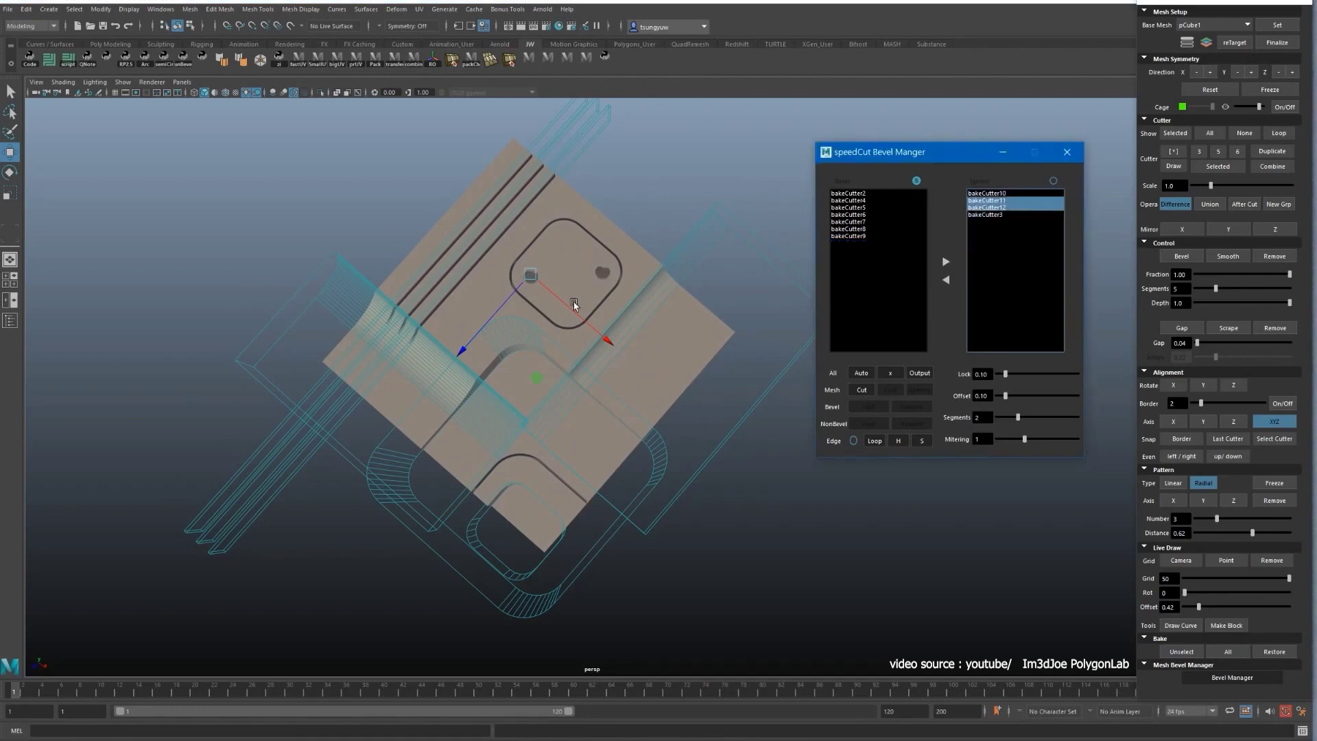
left_click_drag(786, 274, 720, 260, "alt")
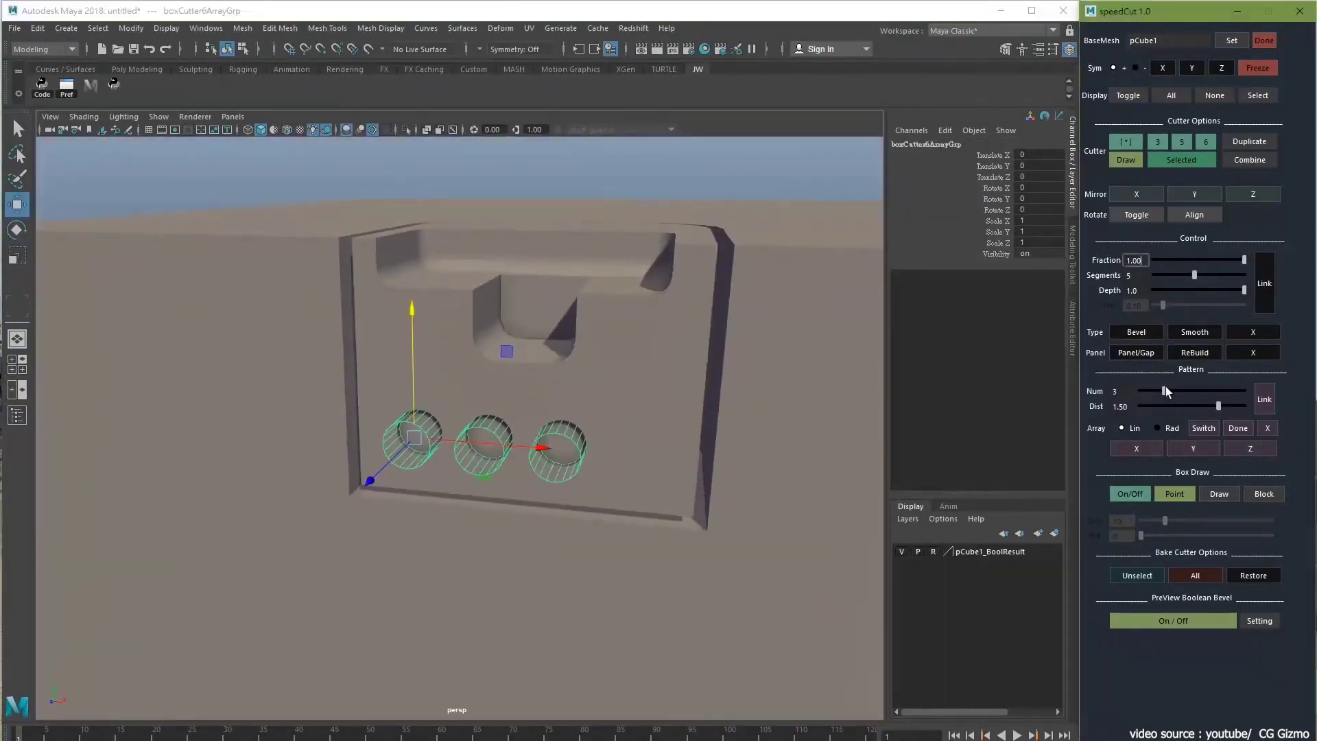
left_click_drag(1166, 389, 1175, 390)
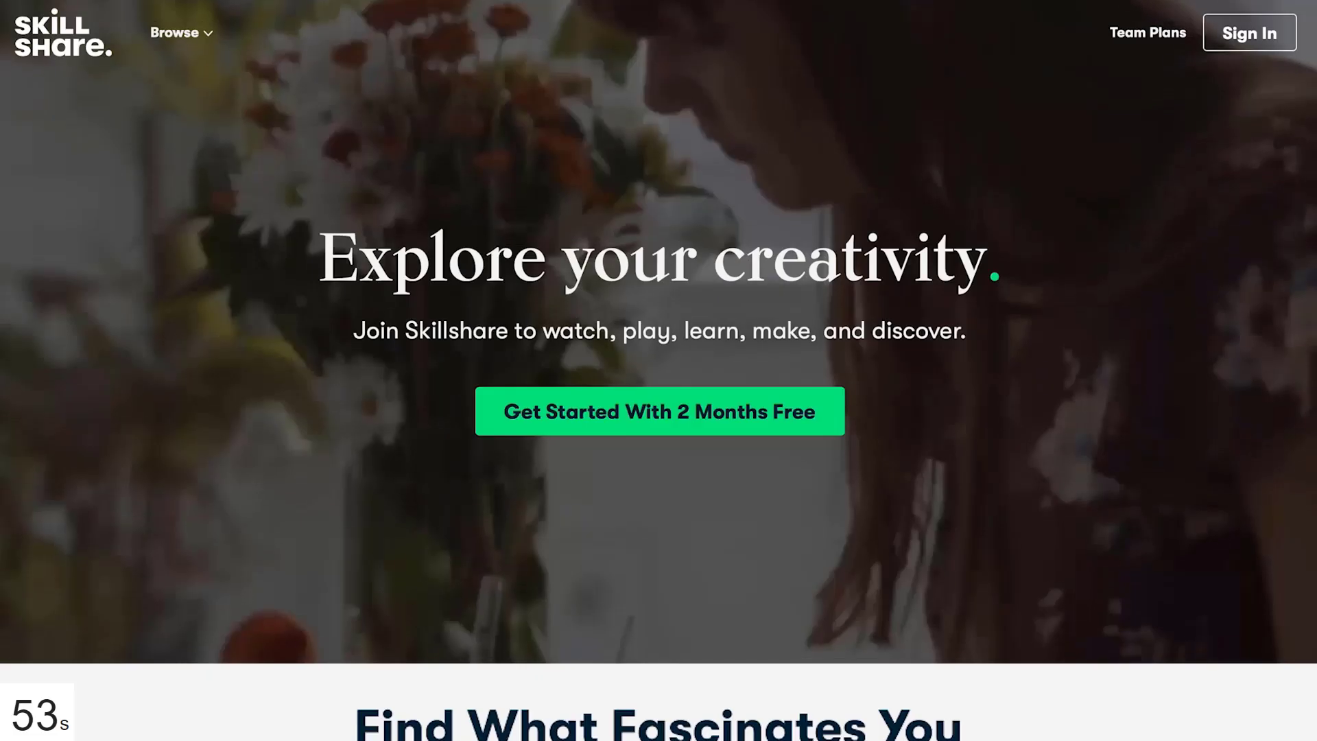
Step: Scroll down through the Skillshare homepage and the Autodesk Maya class results
scroll(659, 371, "down", 5)
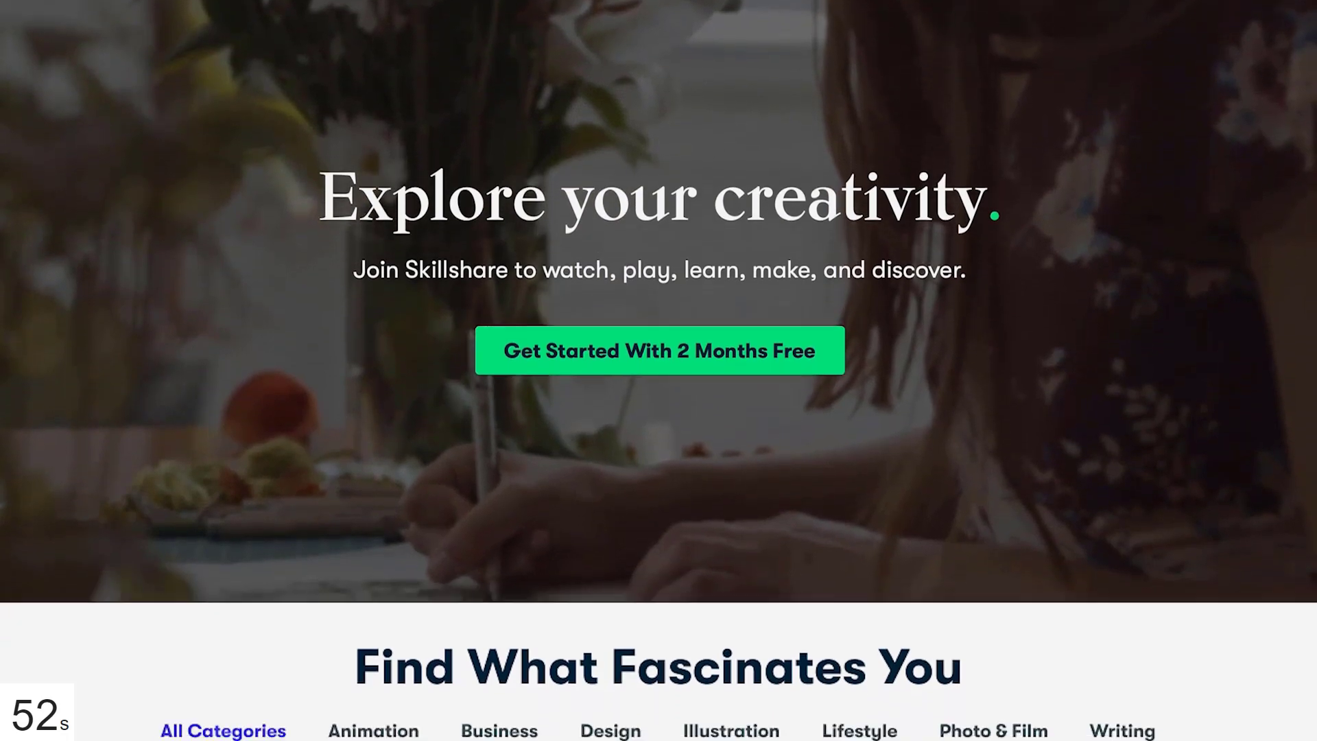
scroll(658, 370, "down", 2)
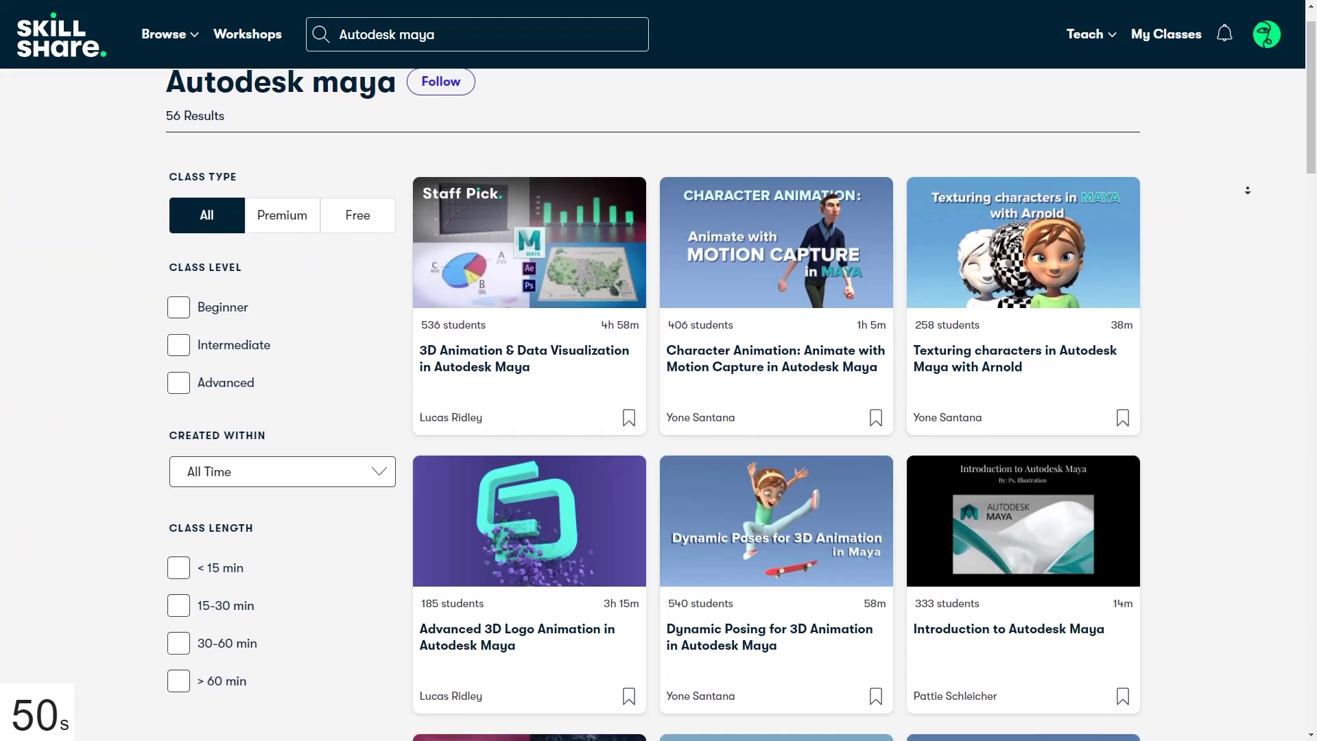
scroll(1248, 190, "down", 3)
scroll(1247, 190, "down", 2)
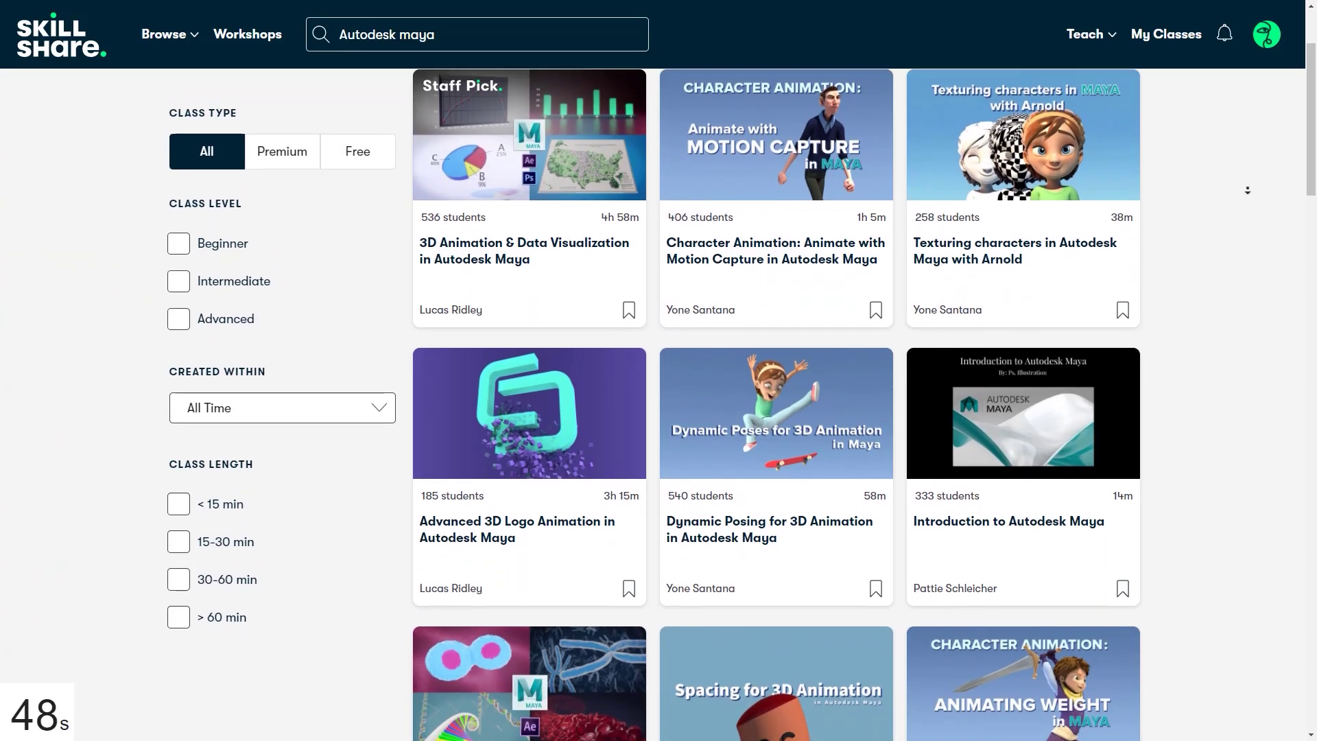
scroll(1248, 190, "down", 2)
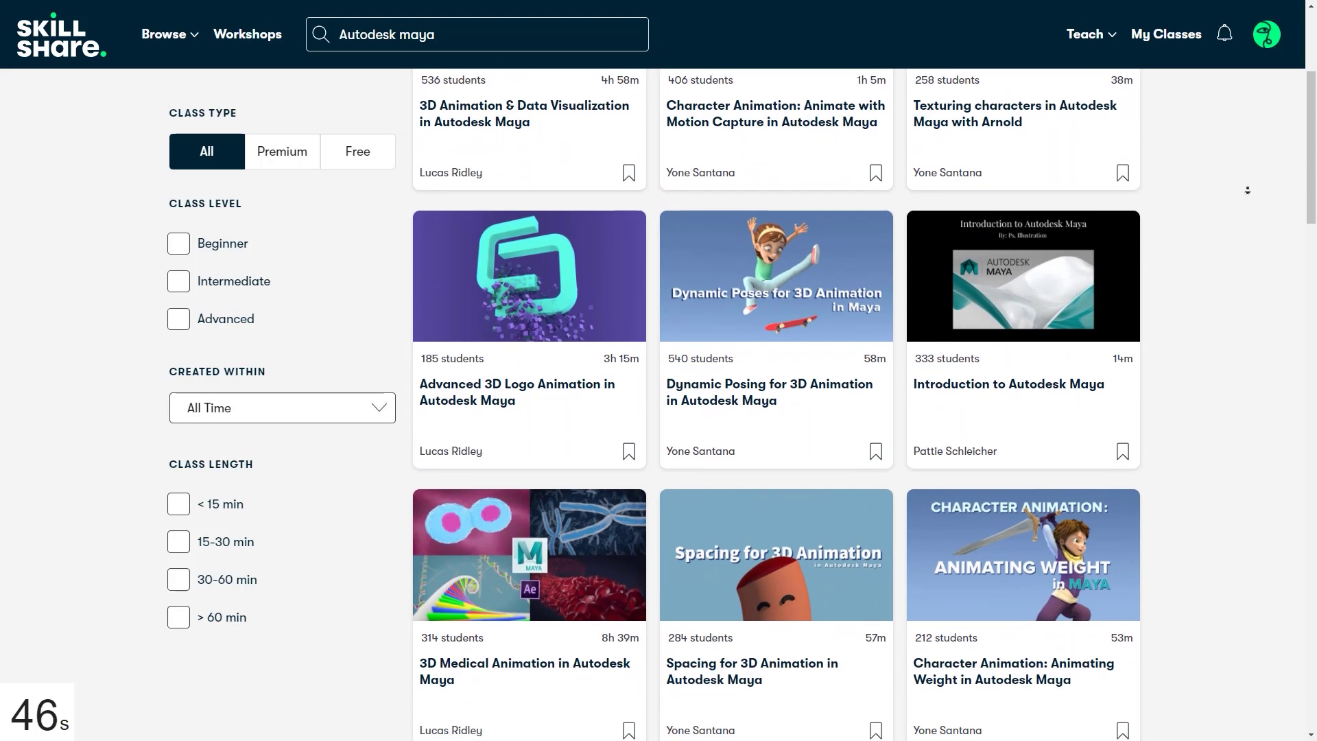
scroll(1248, 190, "down", 2)
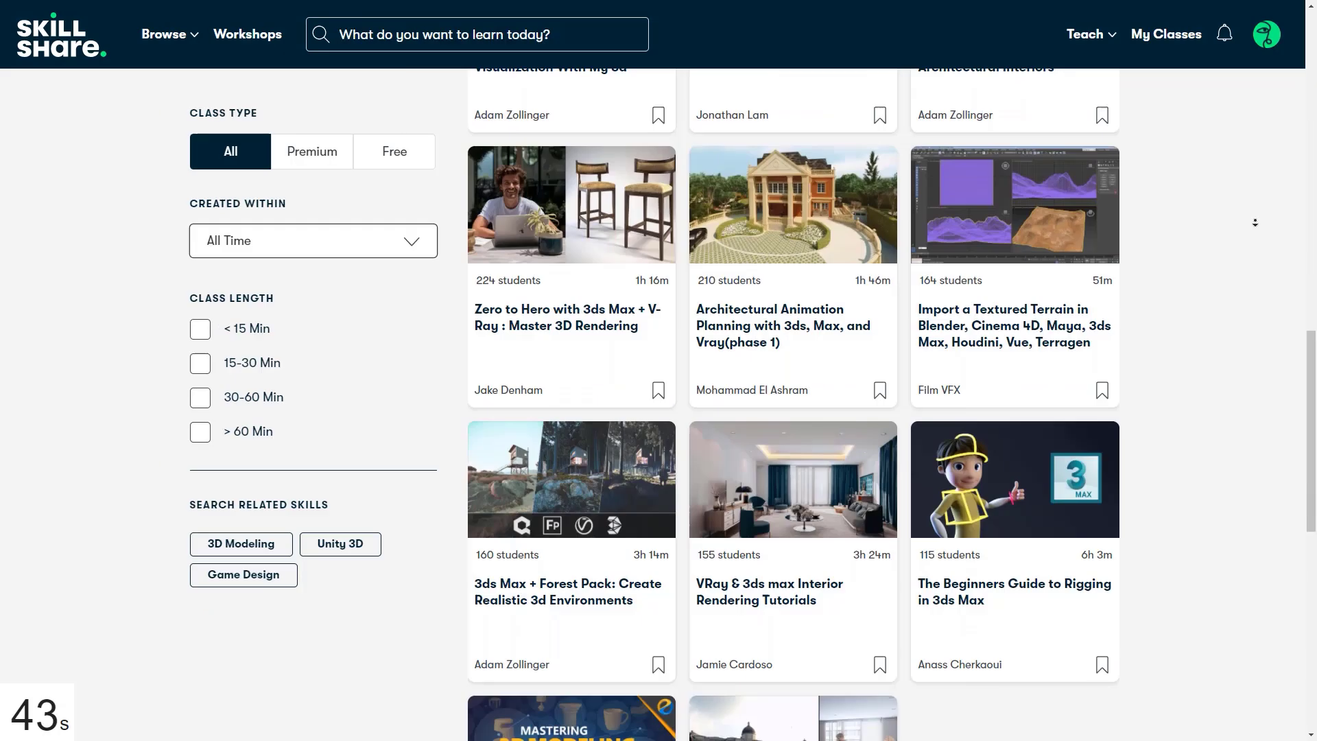
scroll(1254, 223, "down", 3)
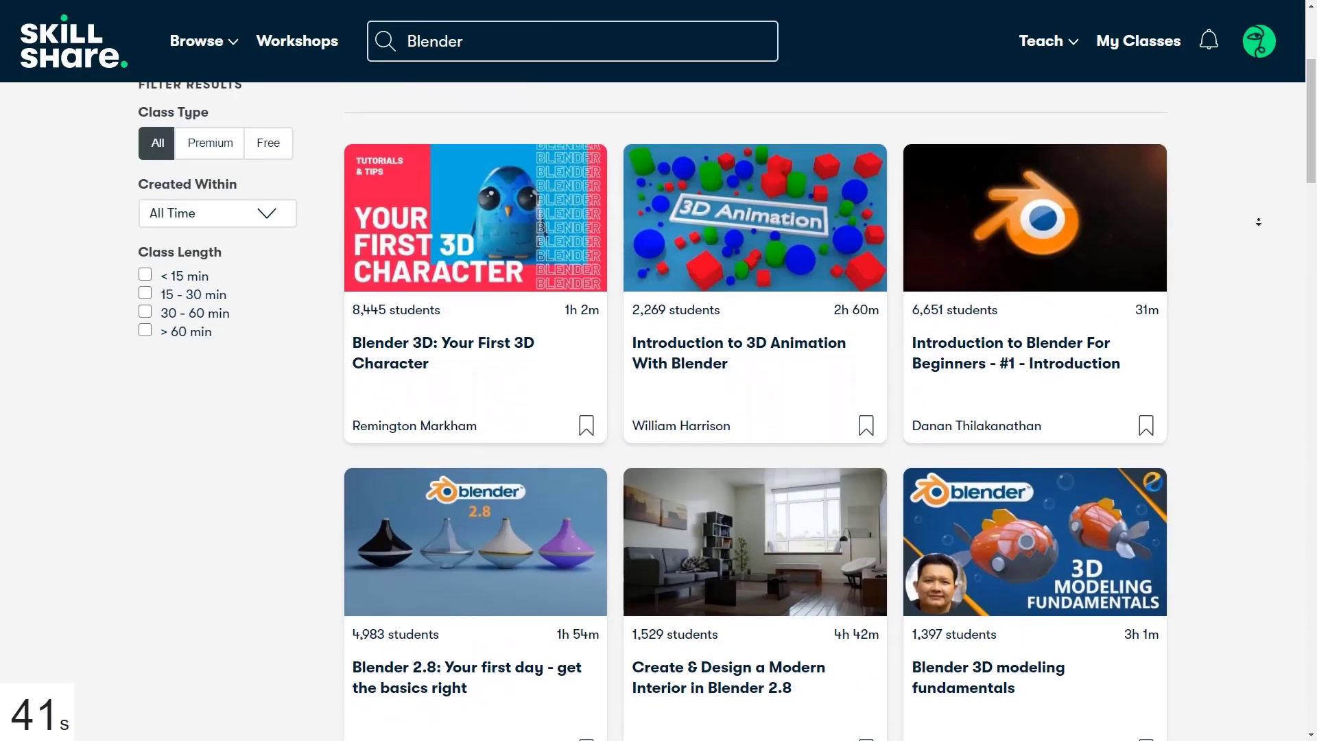
scroll(1258, 221, "down", 1)
scroll(1257, 222, "down", 5)
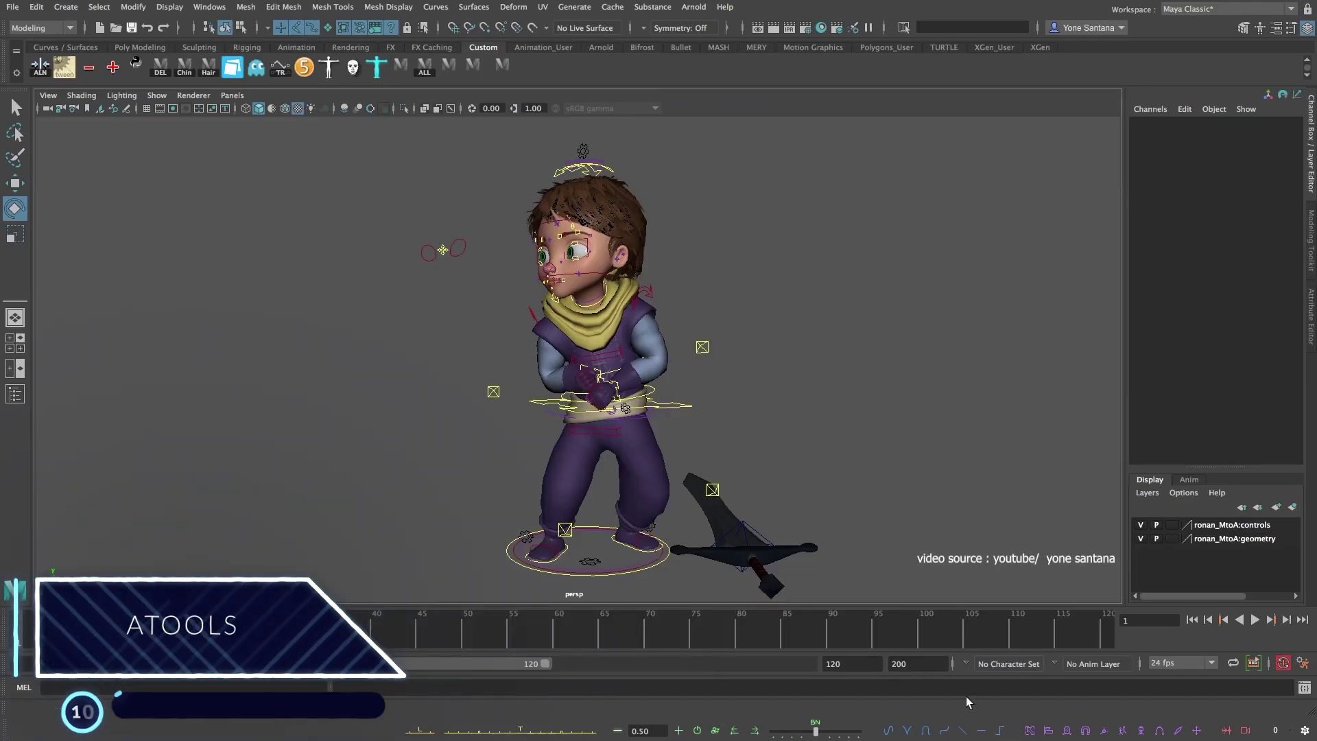
Step: Select the three spine controls and add a Spine button to the aTools character picker
left_click(1029, 730)
left_click_drag(818, 530, 629, 336, "alt")
left_click(636, 362)
key("q")
left_click(636, 362)
left_click(640, 323)
left_click_drag(729, 411, 772, 410, "alt")
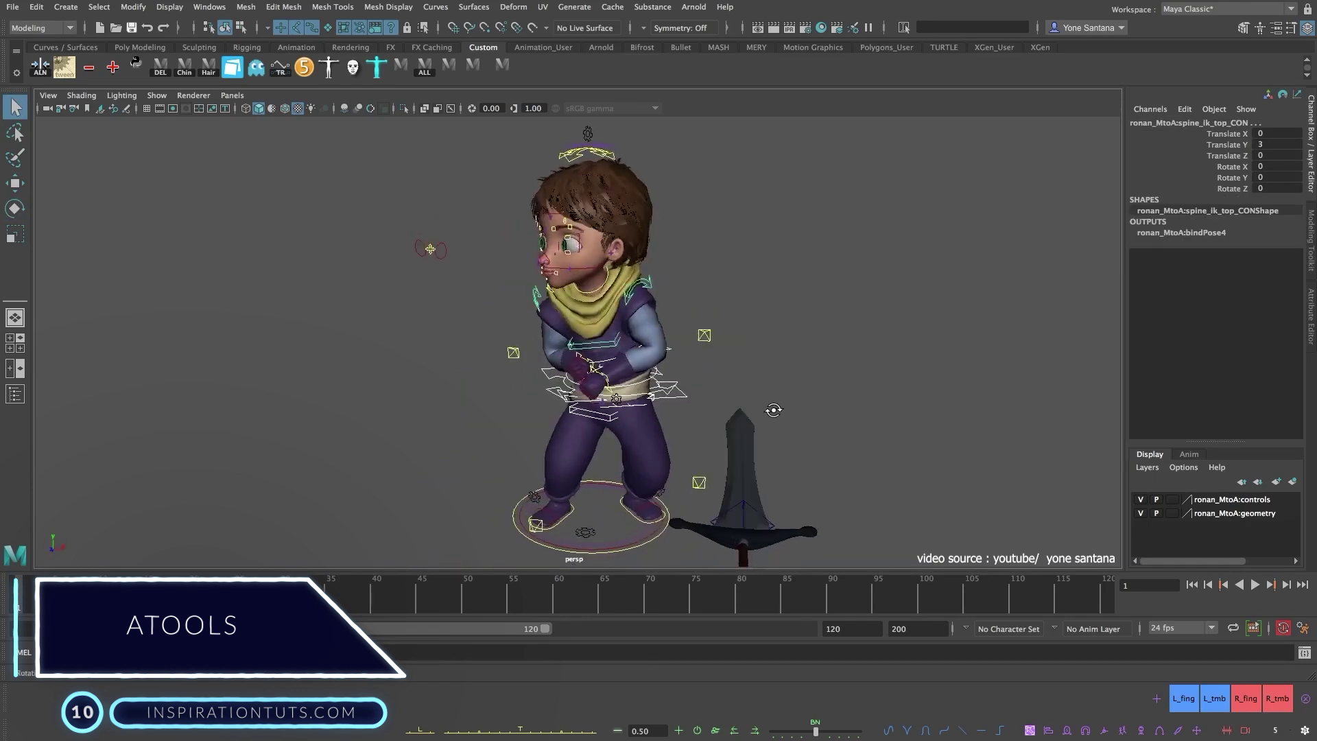
left_click(1157, 699)
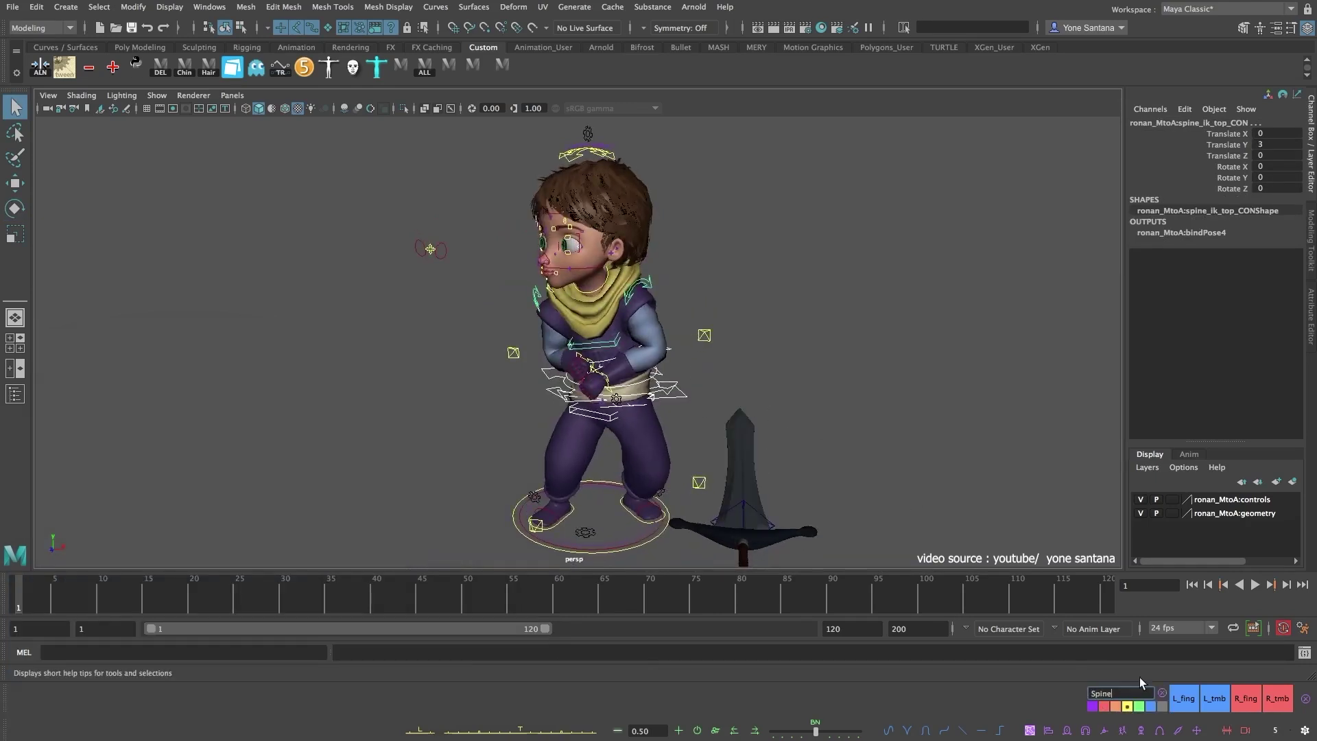
Step: Snap the sword into the boy's right hand with the shelf snap tool
key("e")
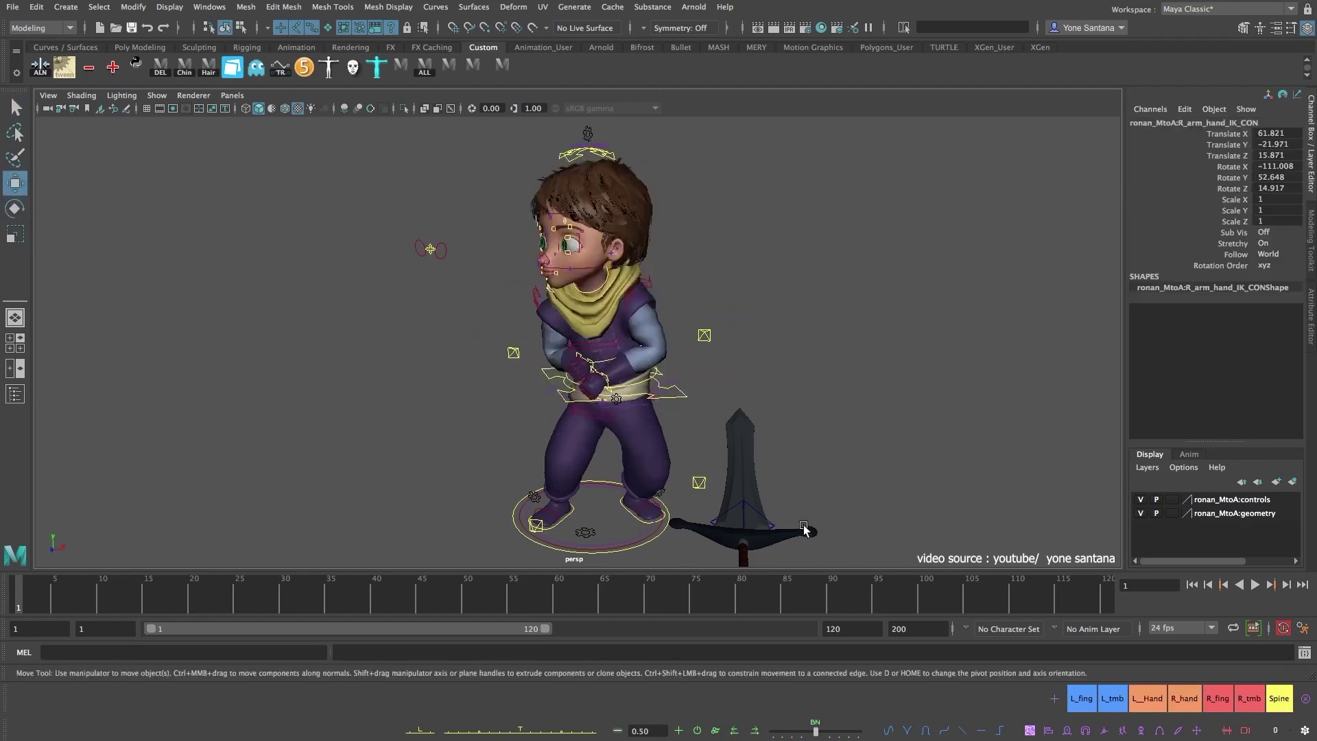
middle_click_drag(804, 529, 799, 511, "alt")
left_click(796, 511)
left_click(601, 382, "shift")
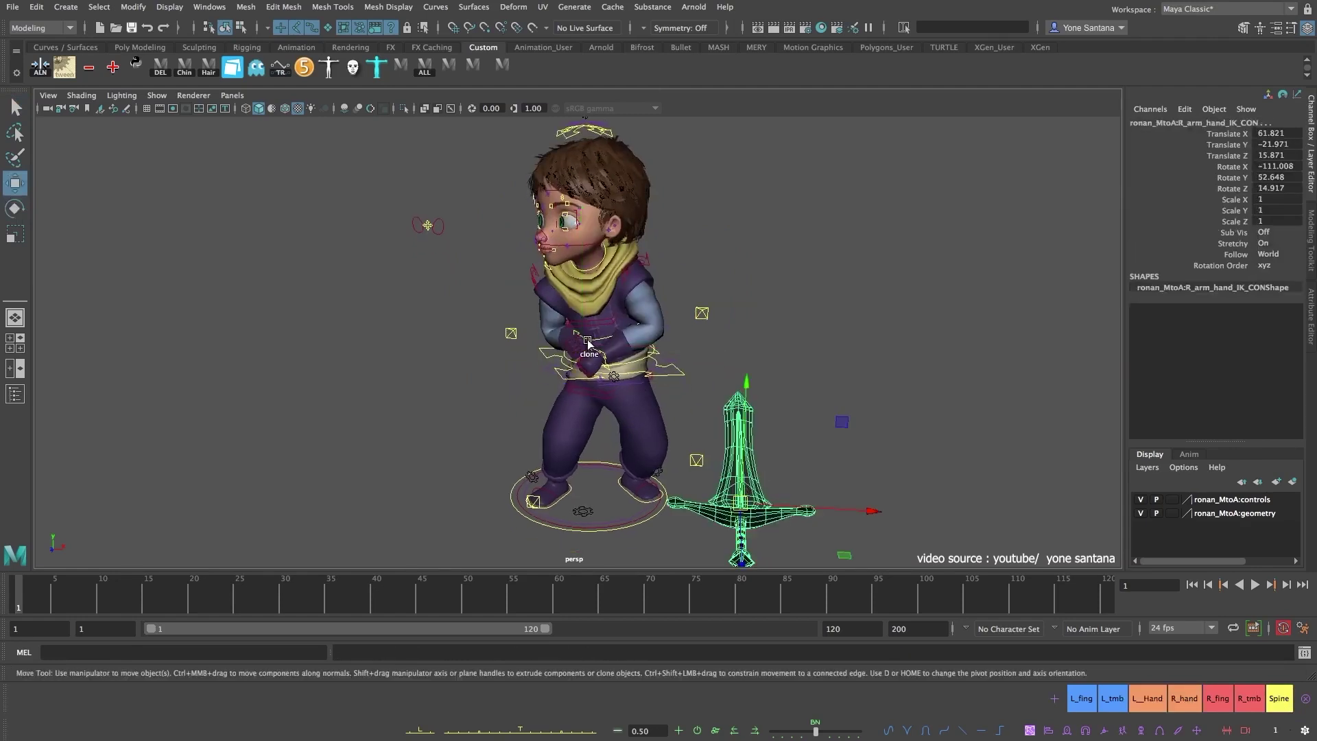
left_click(1050, 735)
Step: Rotate the sword to a new angle and select the hand IK control
key("e")
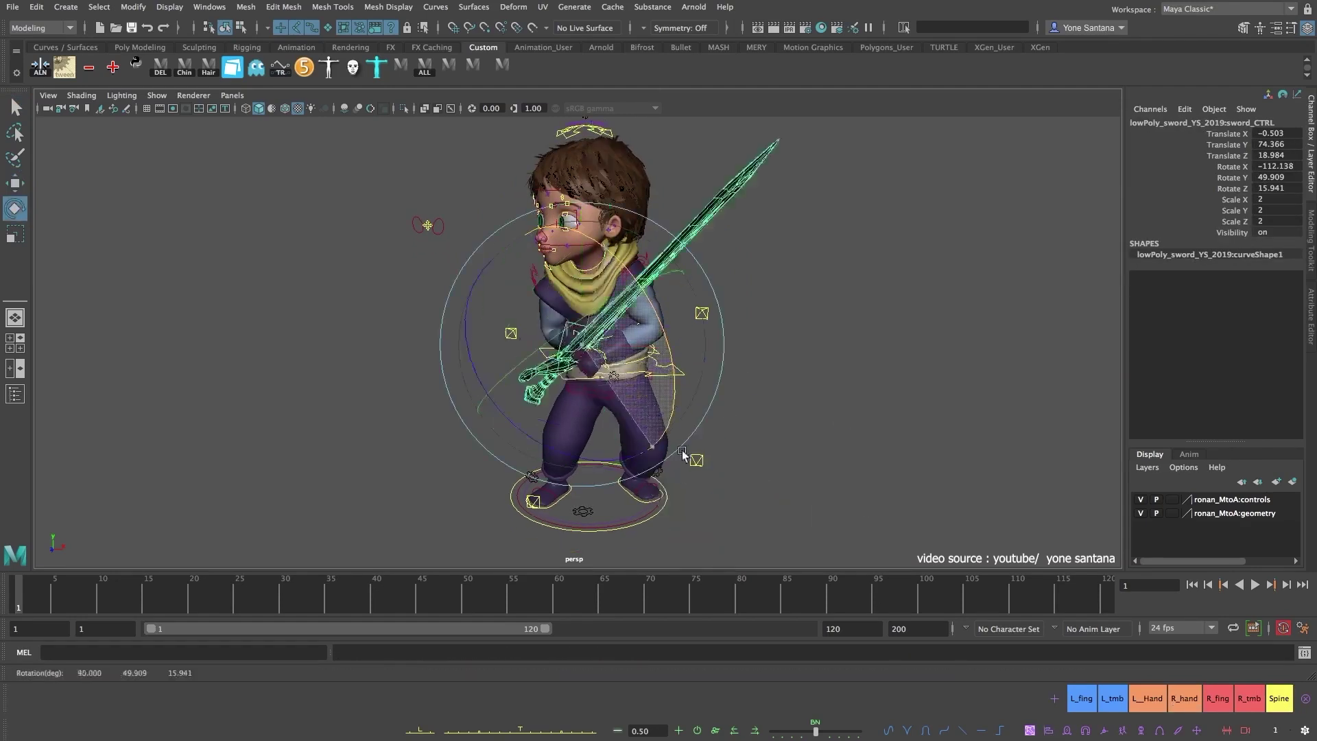
right_click(575, 346)
left_click(575, 347)
scroll(575, 347, "up", 5)
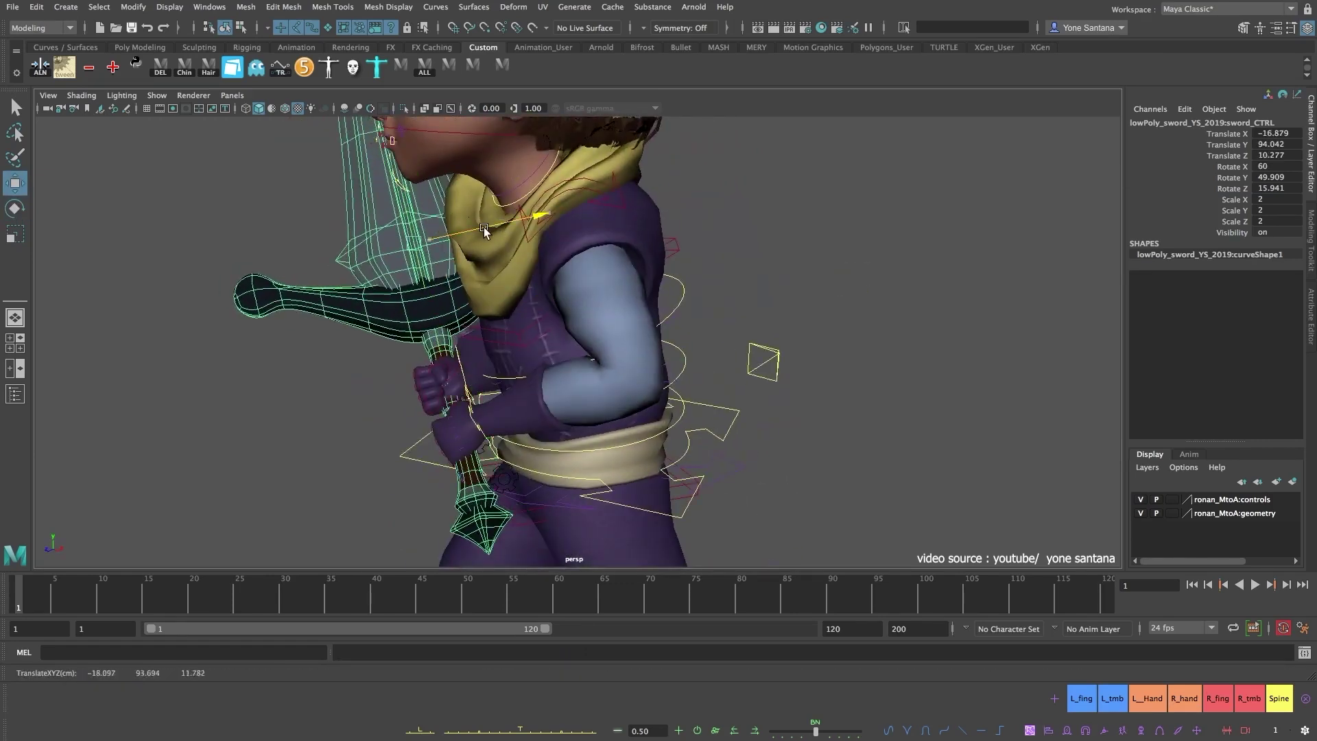
key("e")
left_click_drag(573, 351, 571, 410)
scroll(570, 357, "down", 5)
key("w")
left_click(571, 410)
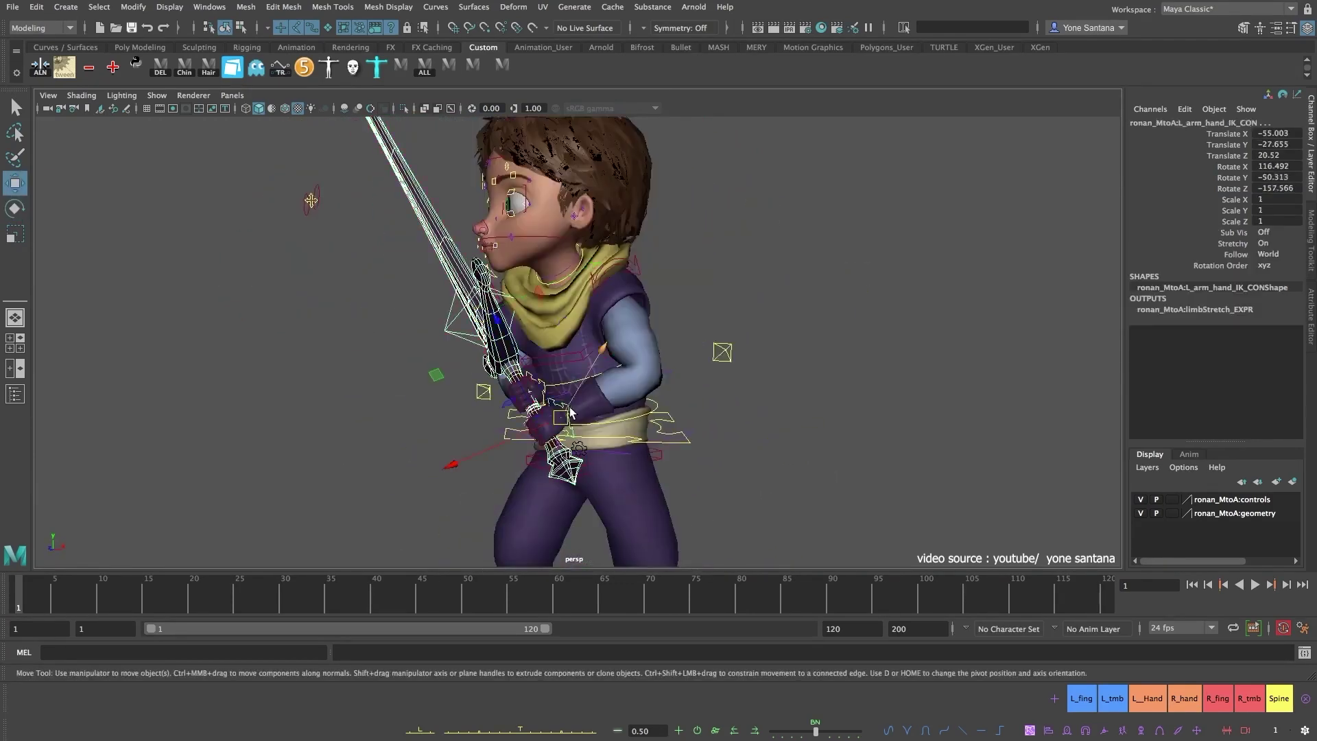
key("q")
scroll(521, 420, "up", 4)
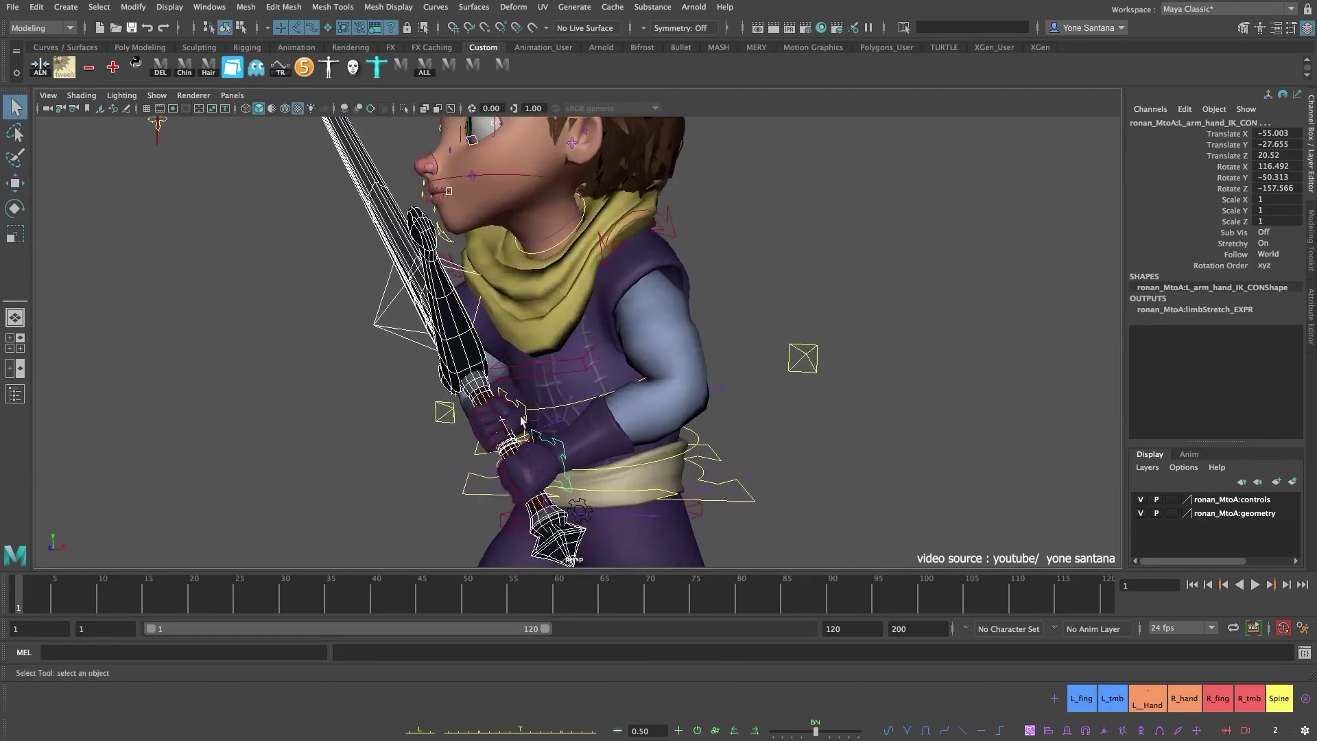
Step: Create a temporary custom pivot and try a rotation around it, then undo it
left_click(1104, 734)
left_click_drag(492, 413, 466, 439, "alt")
key("e")
key("ctrl+z")
key("ctrl+z")
key("ctrl+z")
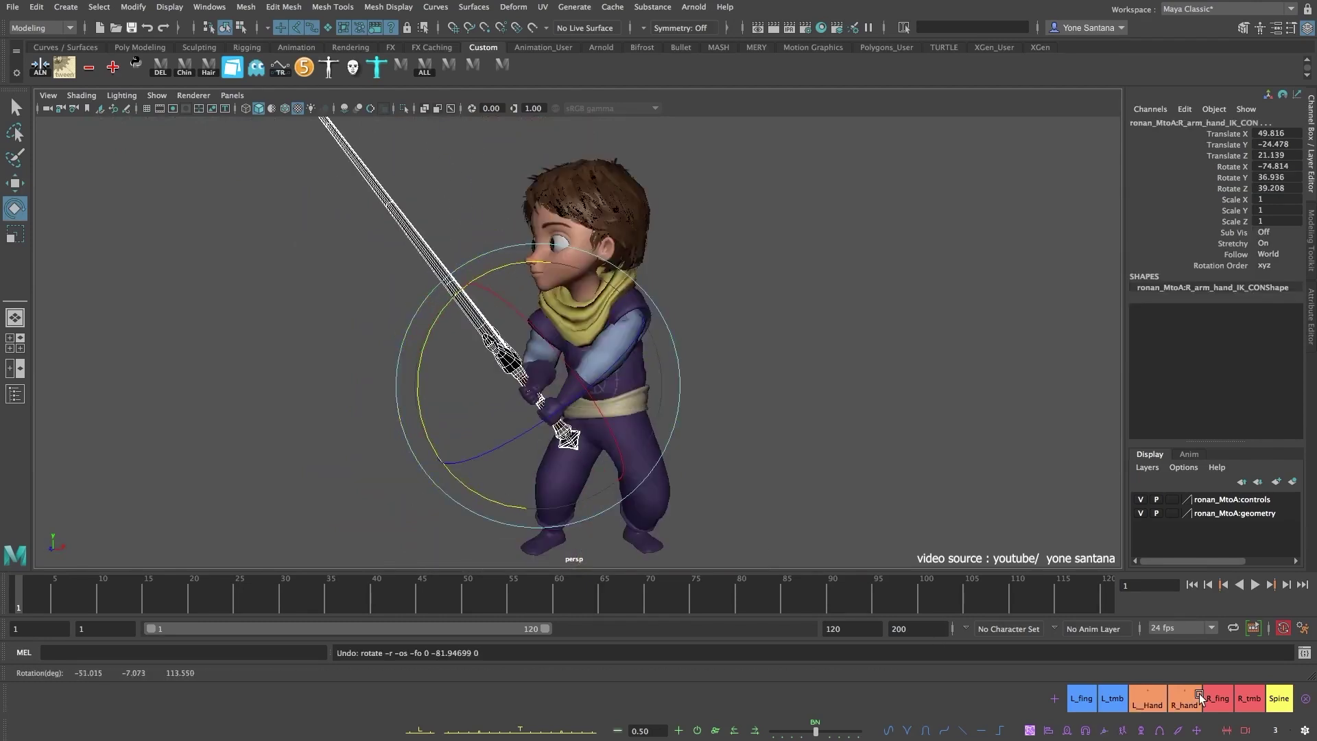
left_click(1280, 731)
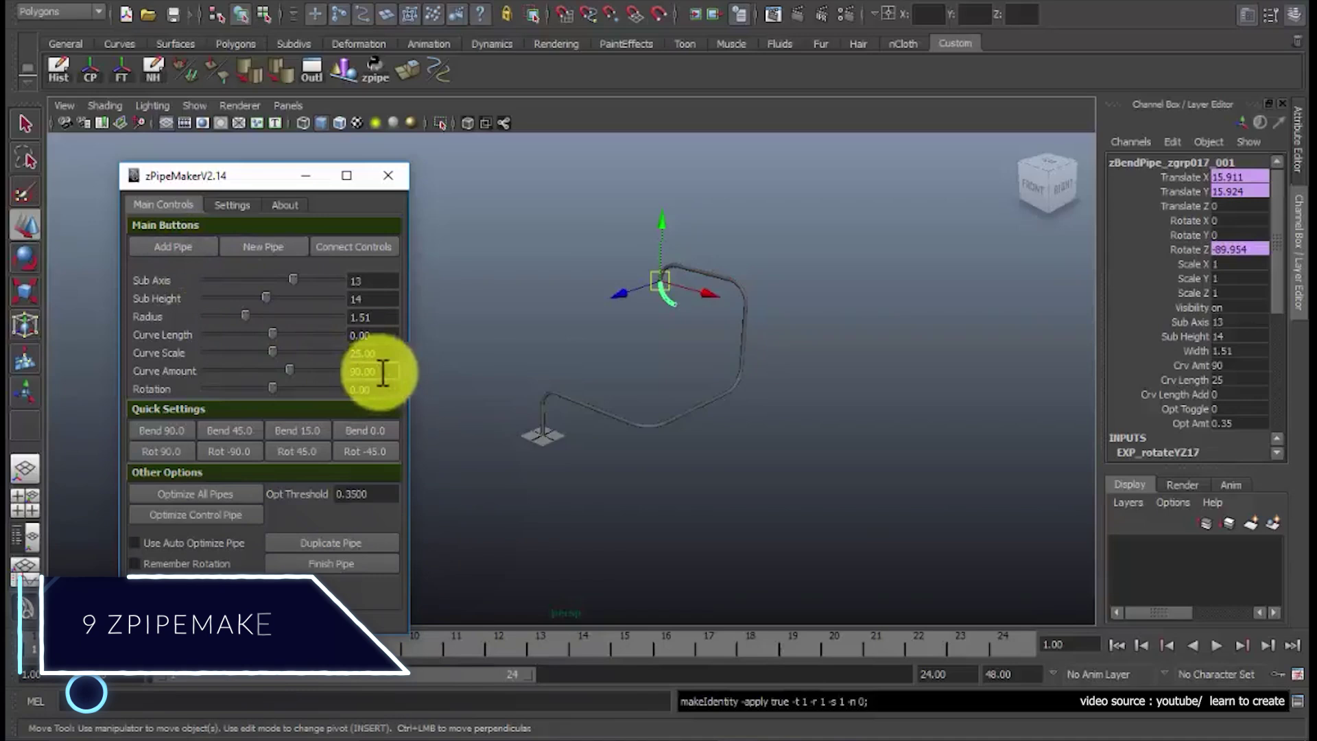
Step: Bend the pipe to 113.56, add a new segment and bend it to 166.71
left_click_drag(289, 370, 255, 377)
left_click(203, 248)
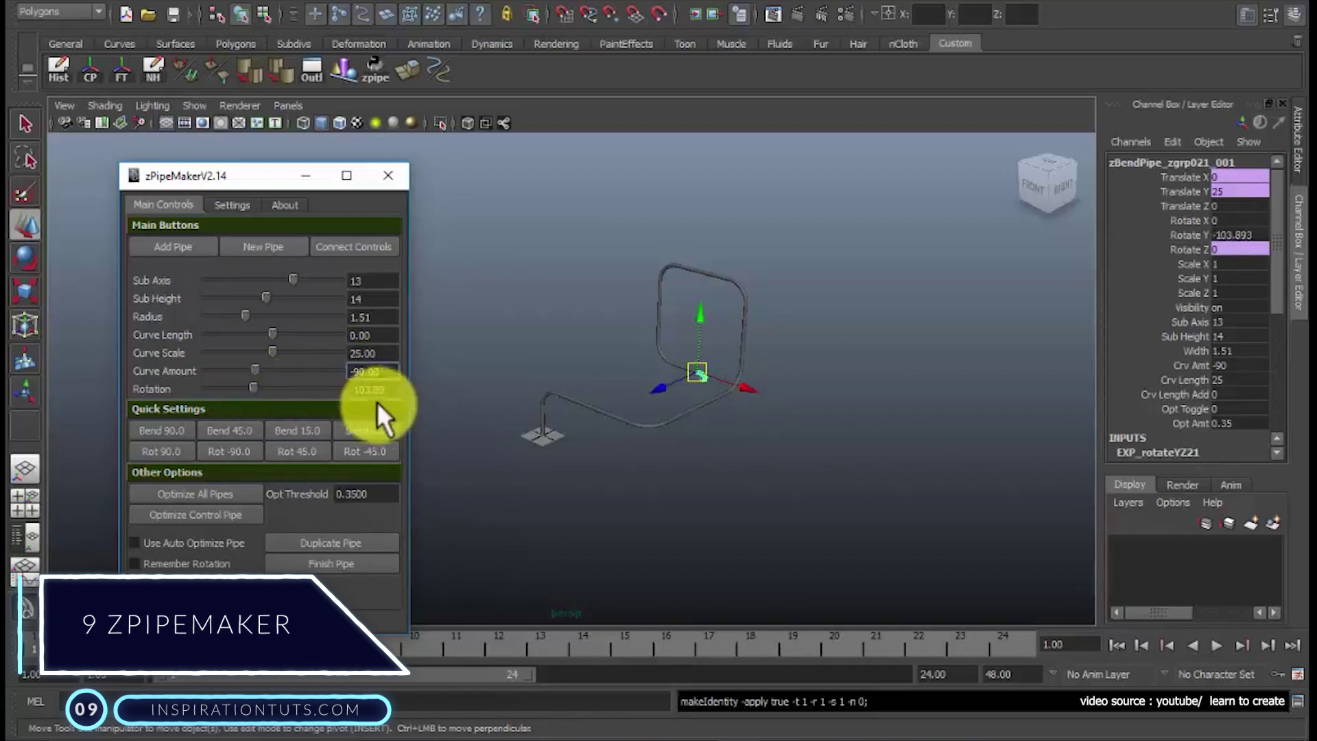
left_click(625, 288)
left_click(421, 408)
mouse_move(288, 371)
left_mouse_down()
mouse_move(306, 365)
mouse_move(297, 376)
left_mouse_up()
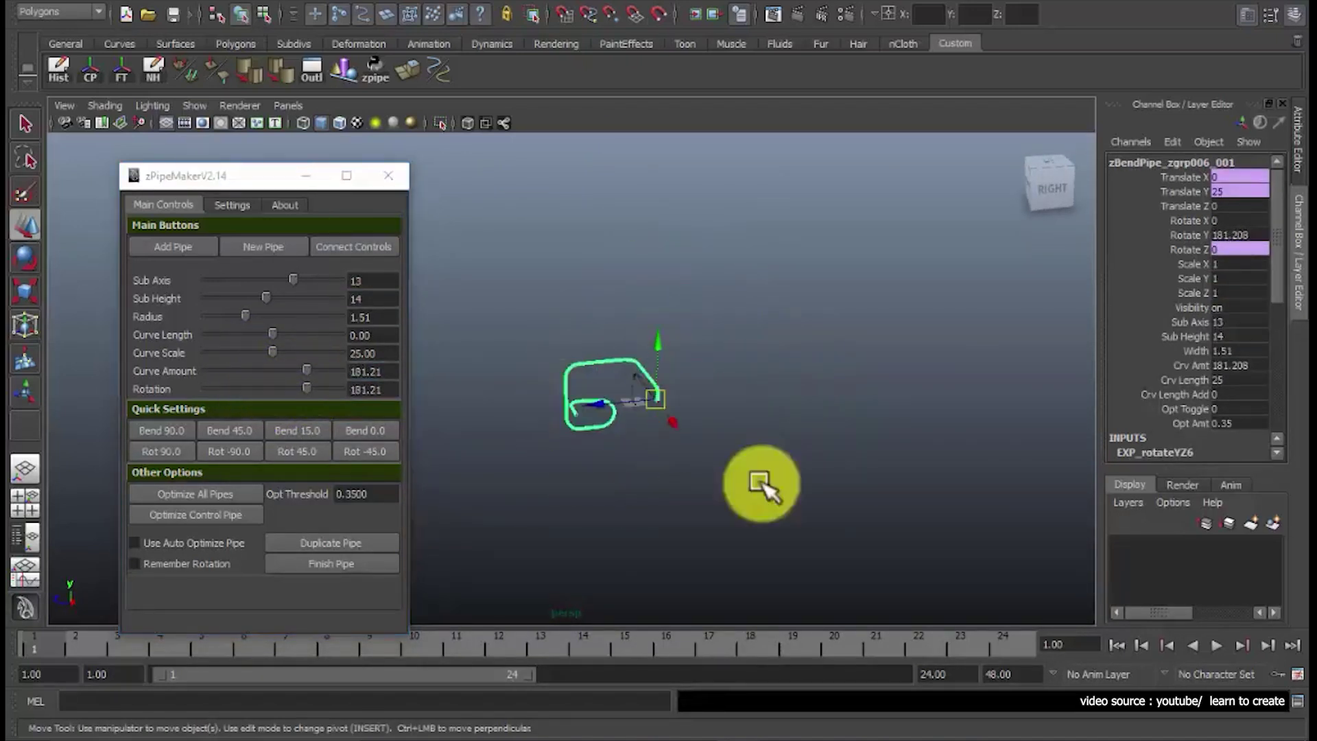
Step: Bend the next segment to -99.06, then coil it to -176.38
left_click_drag(762, 483, 597, 323, "alt")
left_click(596, 323)
mouse_move(273, 370)
left_mouse_down()
mouse_move(286, 376)
mouse_move(255, 373)
left_mouse_up()
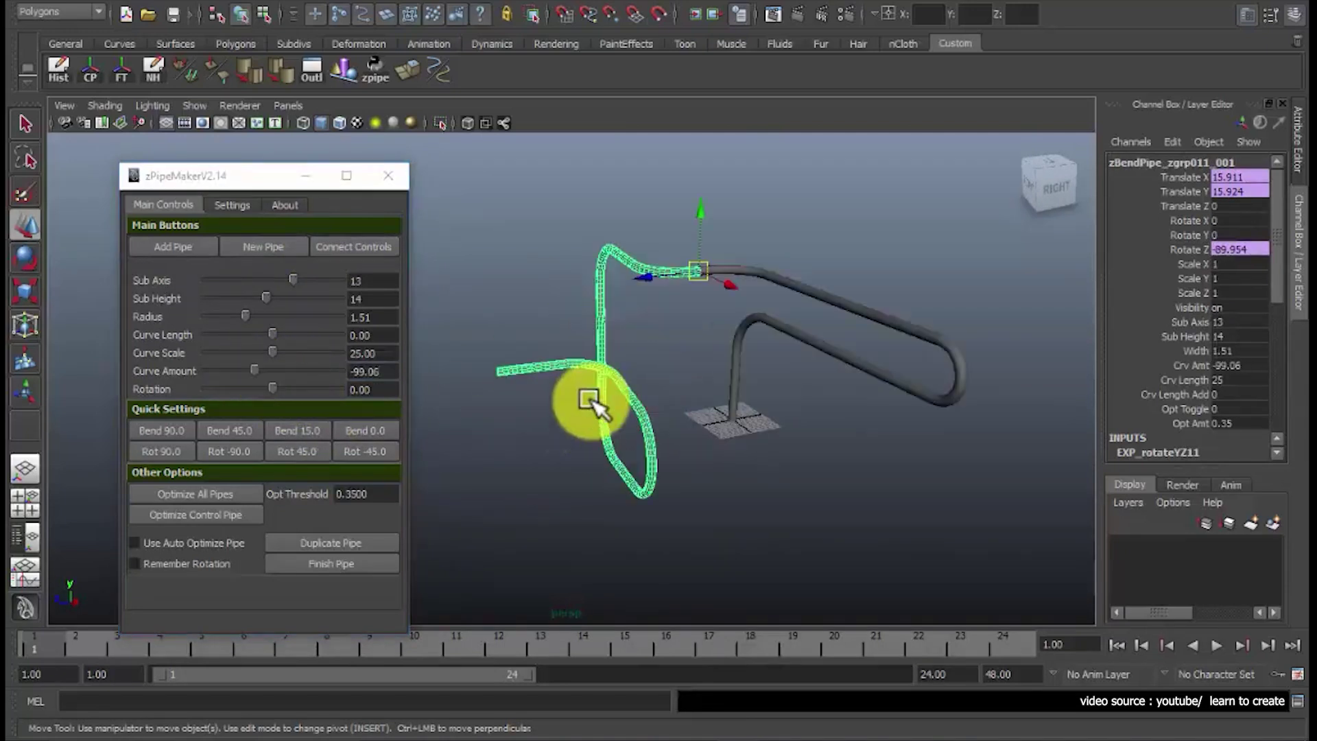
left_click_drag(590, 401, 441, 279, "alt")
mouse_move(255, 370)
left_mouse_down()
mouse_move(279, 368)
mouse_move(235, 367)
left_mouse_up()
mouse_move(494, 411)
left_mouse_down("alt")
mouse_move(542, 443)
mouse_move(494, 432)
left_mouse_up("alt")
mouse_move(238, 371)
left_mouse_down()
mouse_move(289, 357)
mouse_move(240, 356)
mouse_move(238, 369)
left_mouse_up()
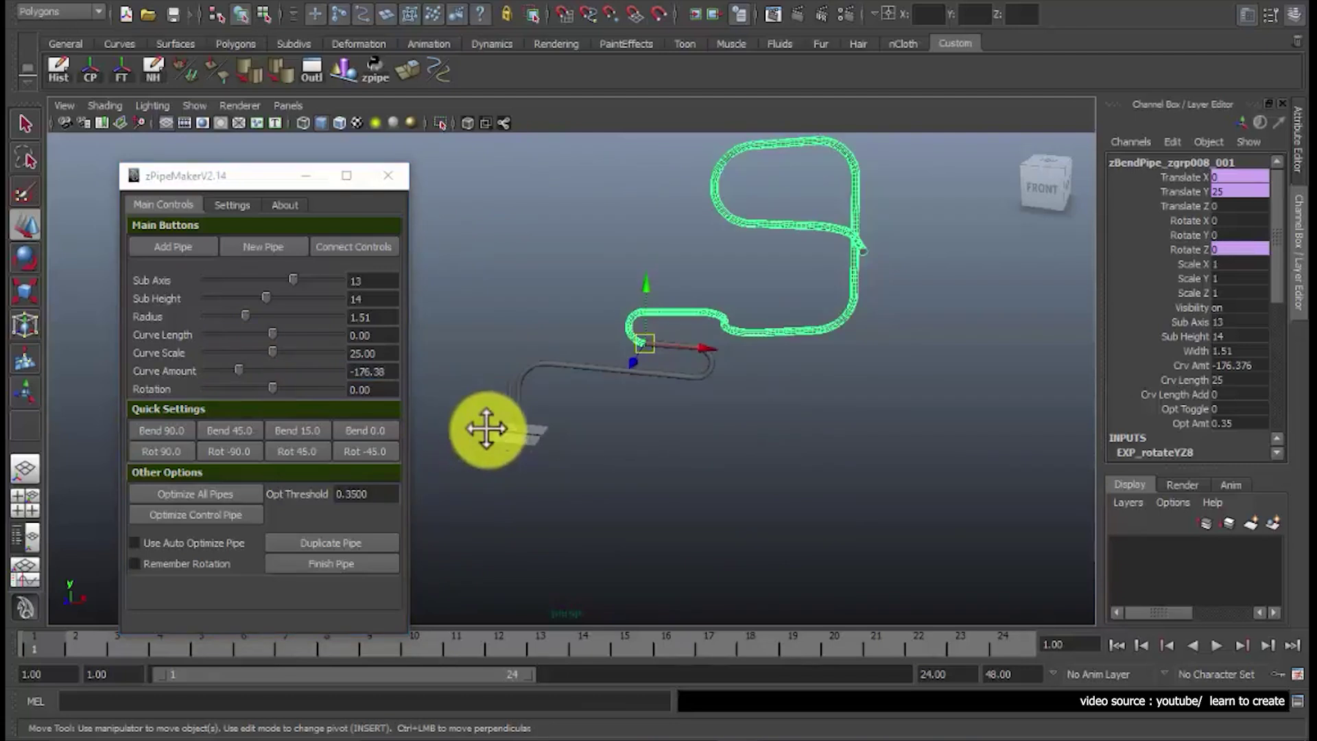
left_click_drag(452, 439, 713, 384, "alt")
Step: Optimize all pipes, finish them into FinishPipe1 and slide it along Z
left_click(562, 395)
key("f")
left_click(209, 491)
left_click(330, 563)
left_click_drag(768, 473, 815, 440, "alt")
middle_click_drag(815, 441, 685, 435)
right_click_drag(685, 435, 685, 467, "alt")
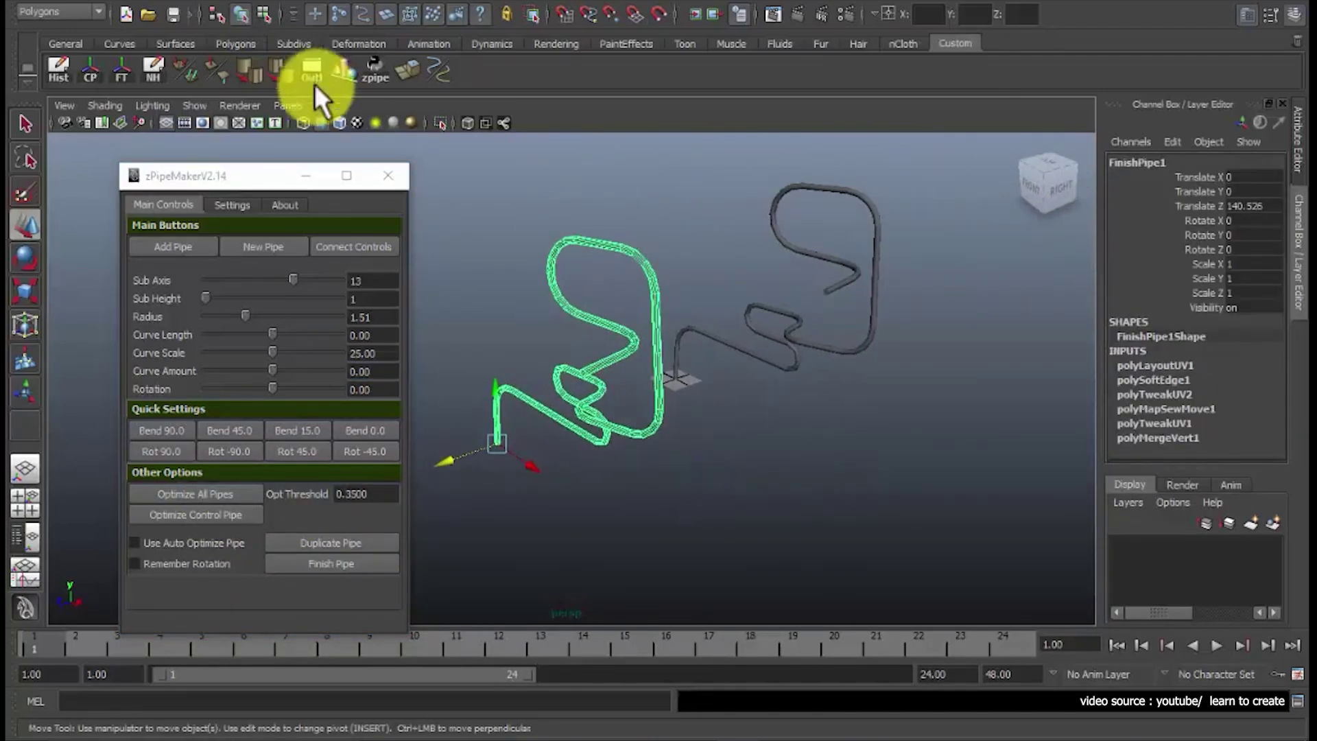
left_click(312, 72)
left_click_drag(336, 179, 1071, 155)
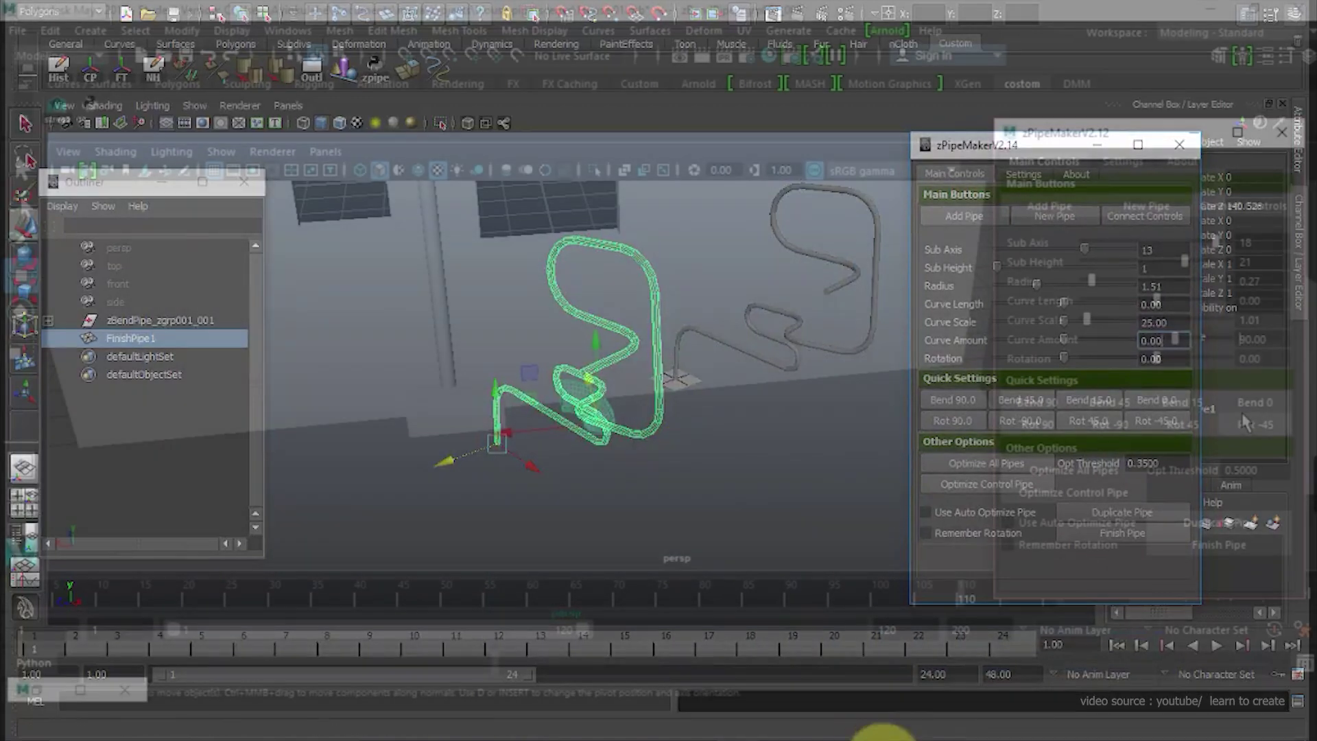
Step: Add two segments to the wall pipe, lengthening one and bending the end to 90 with -90 rotation
left_click(602, 391)
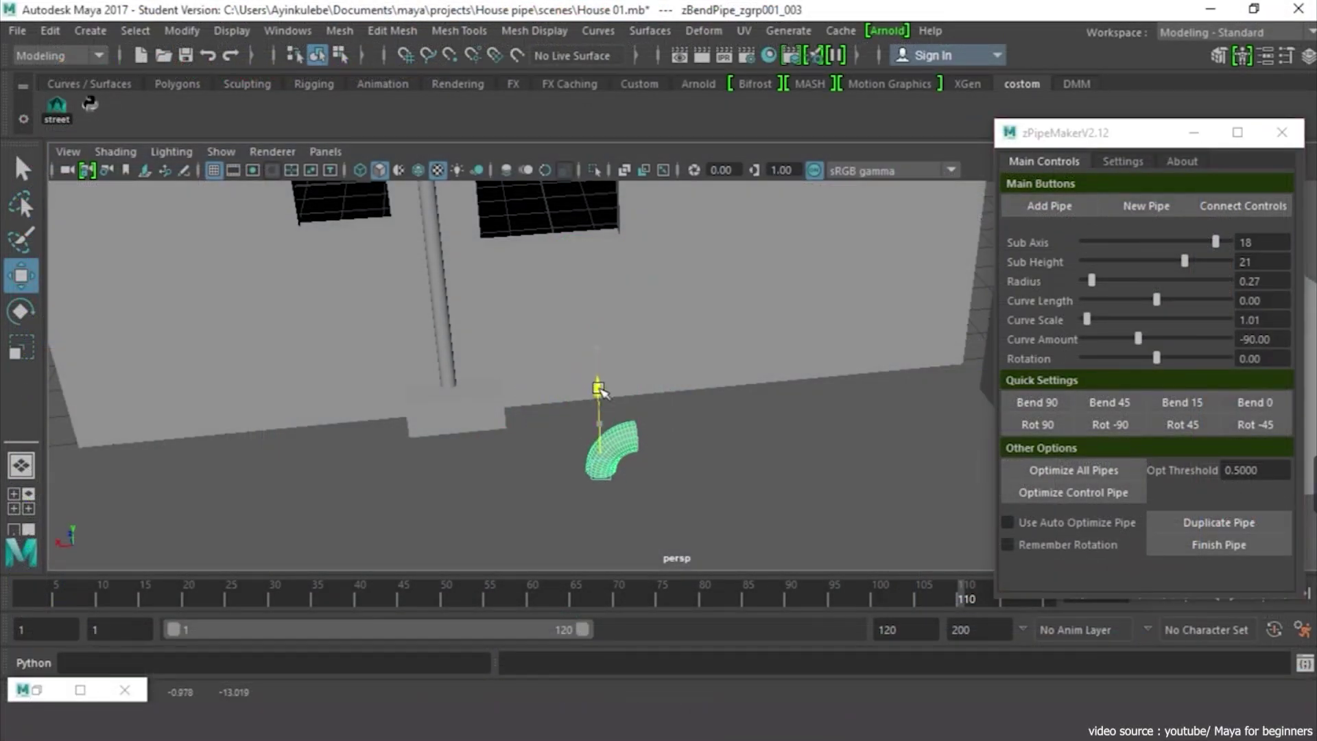
left_click_drag(601, 390, 651, 411, "alt")
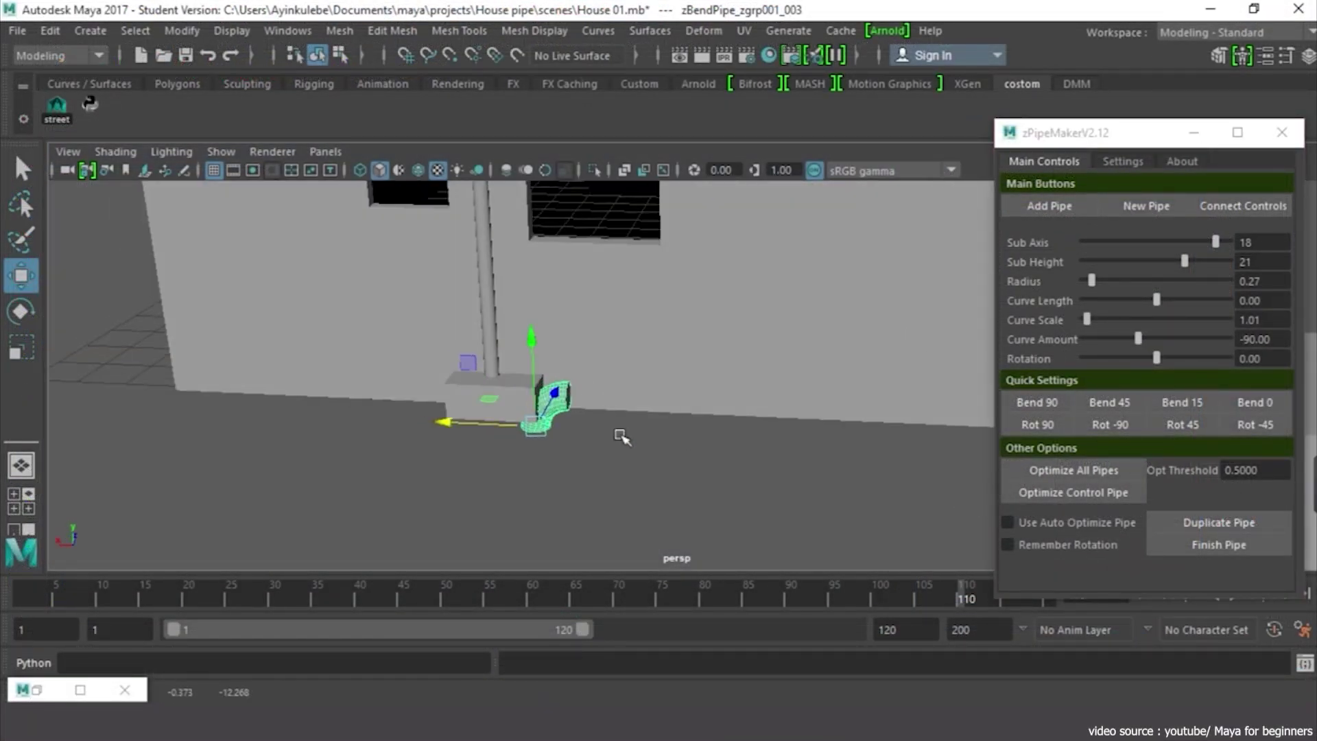
left_click(1049, 206)
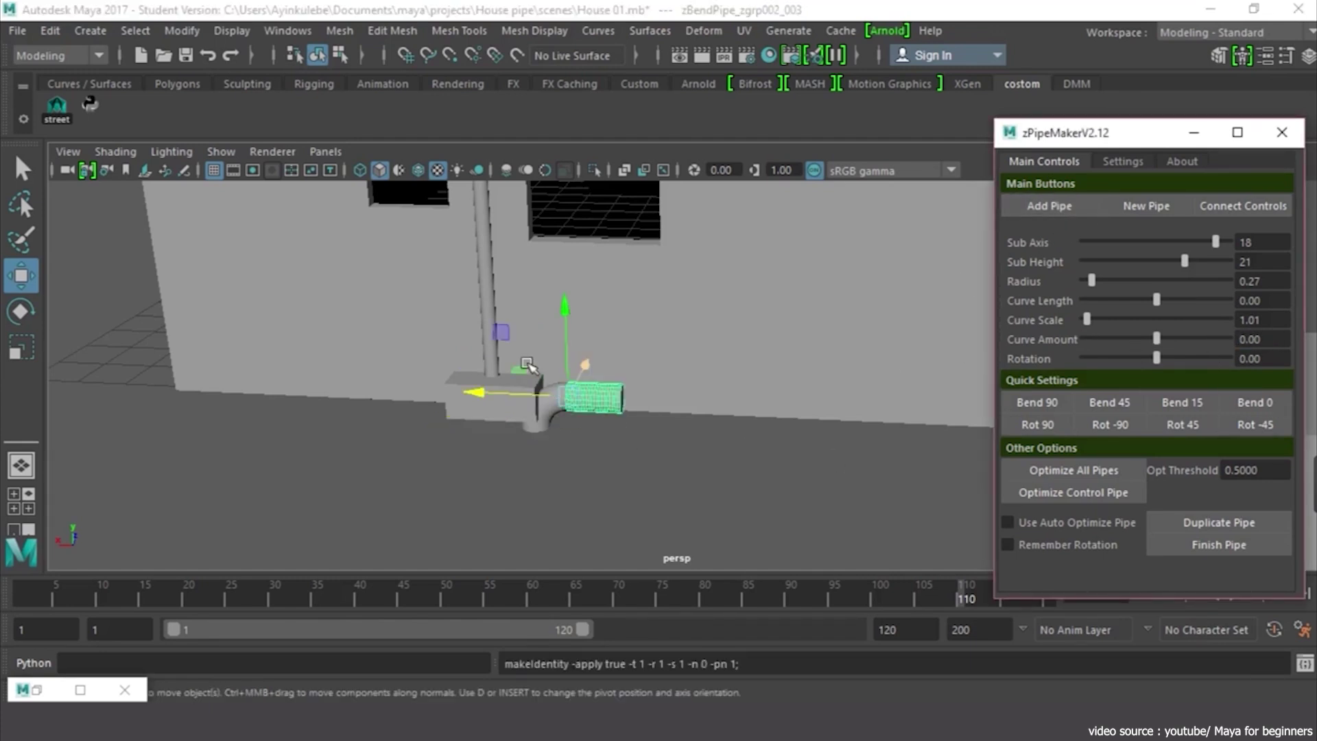
left_click_drag(1157, 299, 1159, 301)
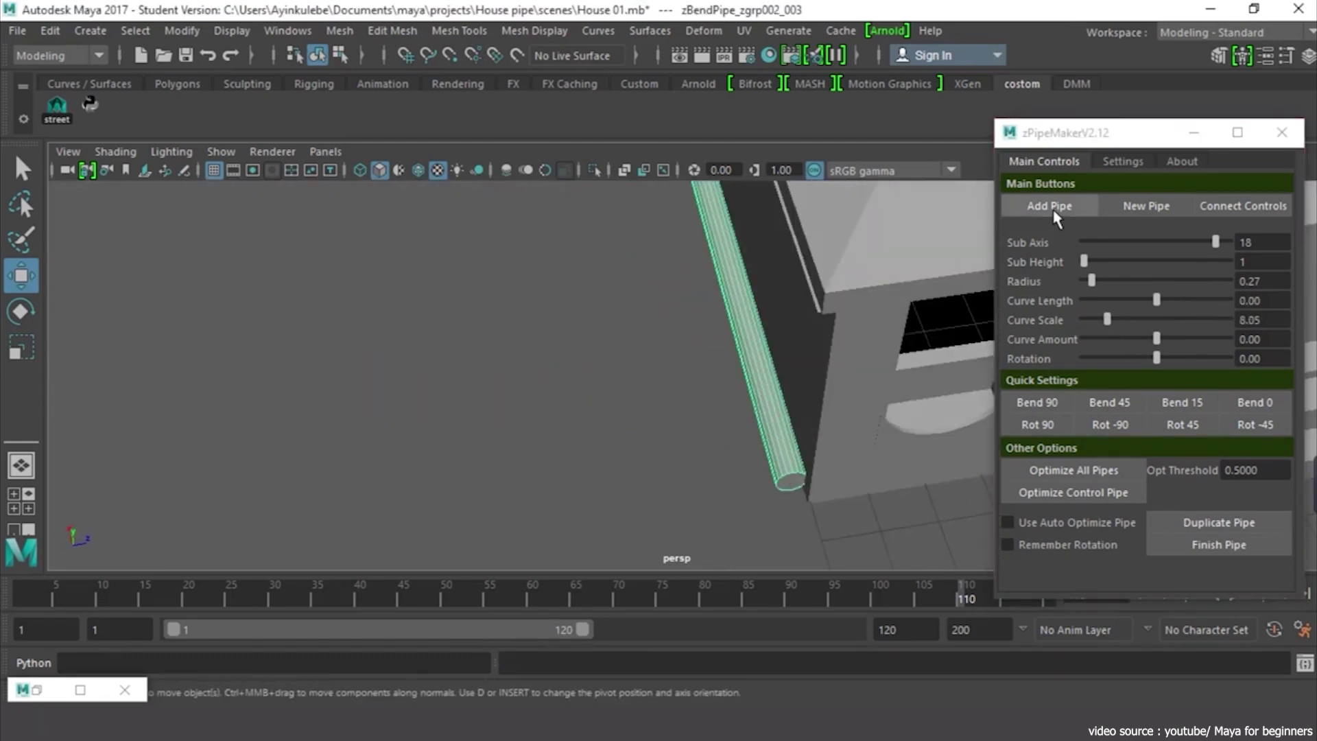
left_click(1049, 206)
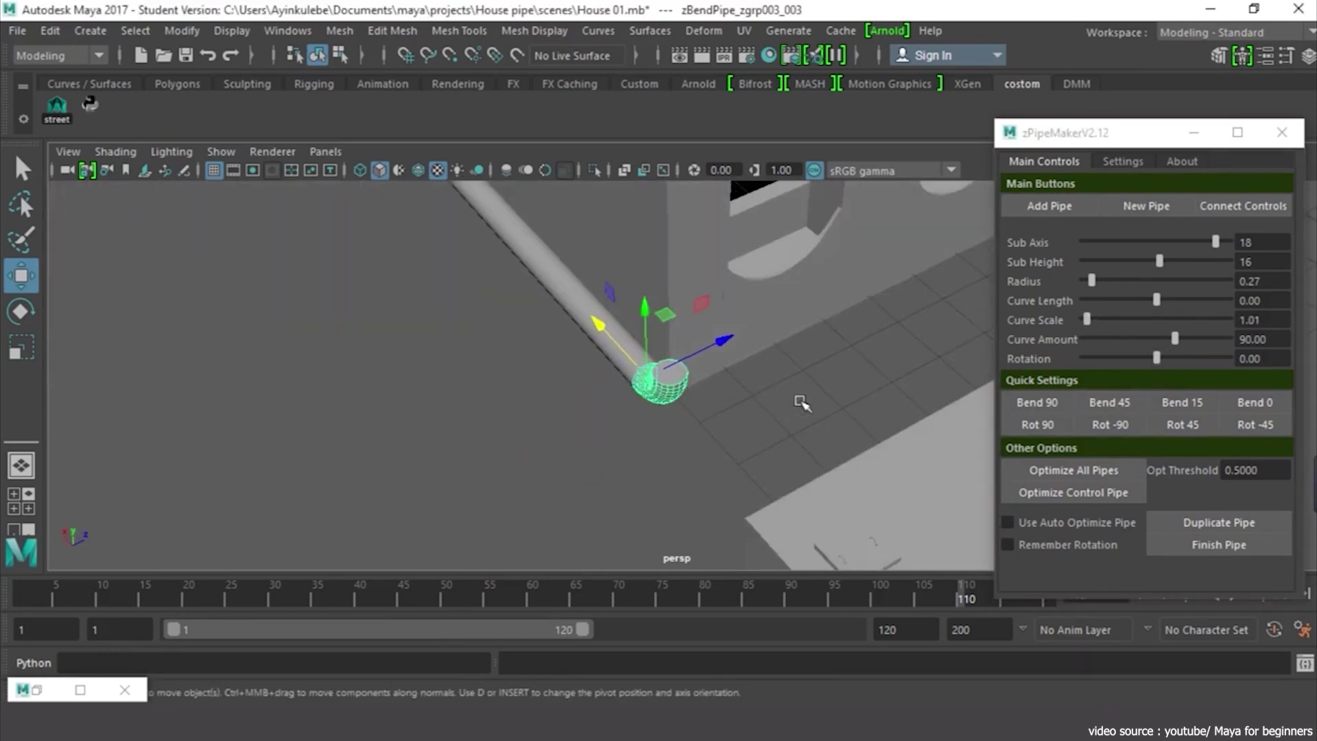
left_click_drag(1182, 356, 1177, 354)
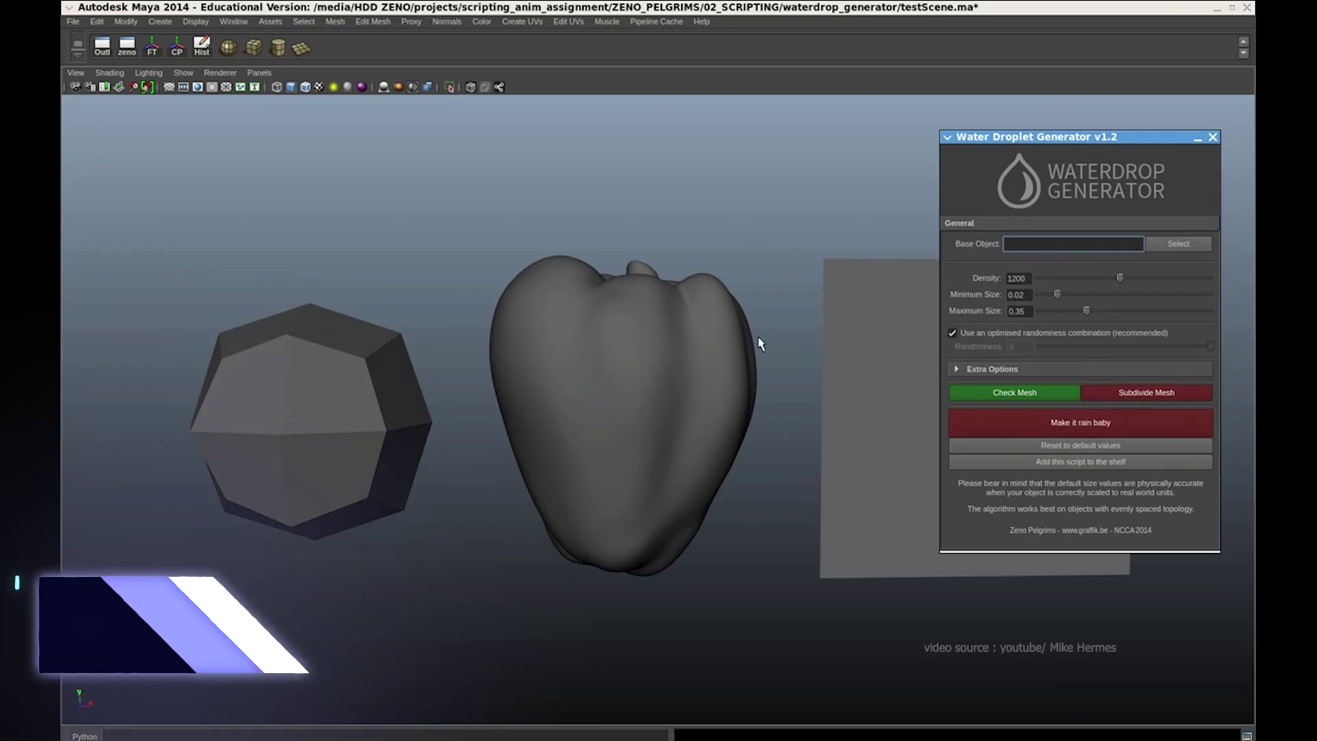
Step: Load pepperBase2 as the base, check its mesh, and rain water droplets onto it
left_click(755, 343)
left_click(1179, 243)
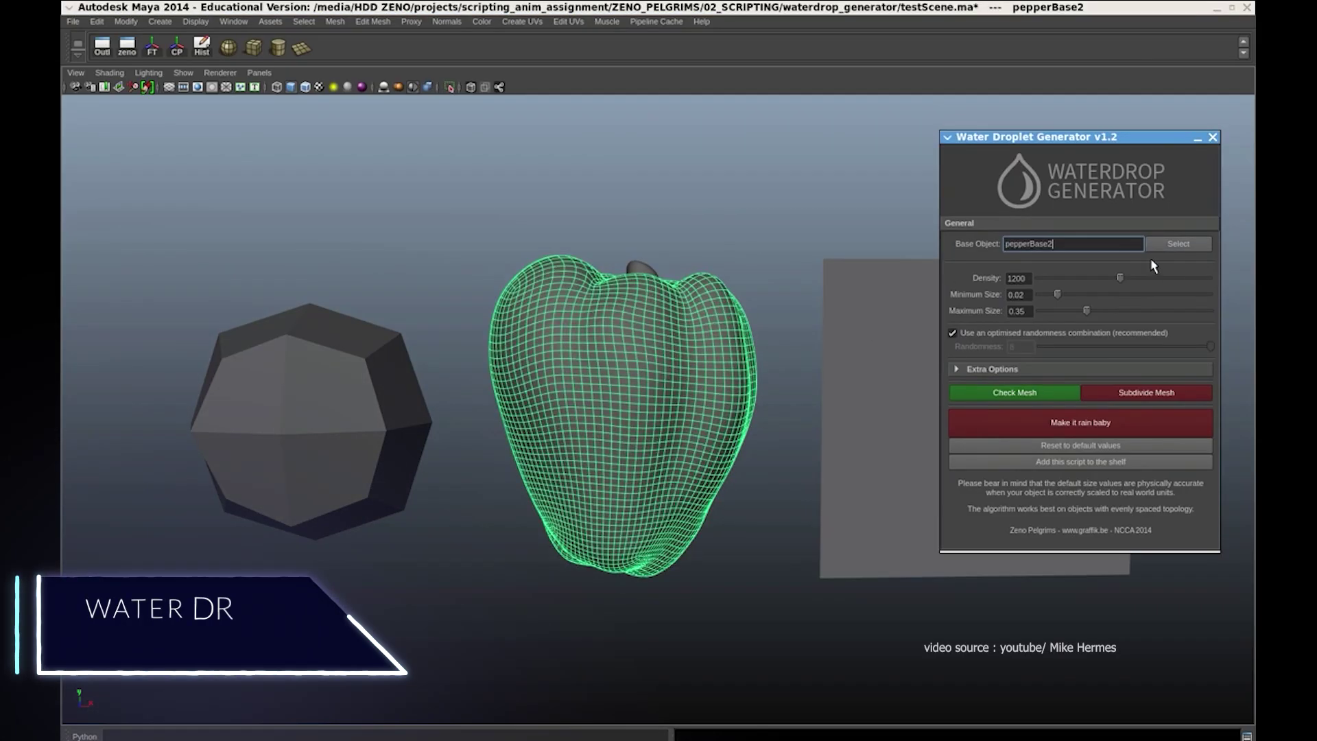
left_click(957, 369)
left_click(1015, 426)
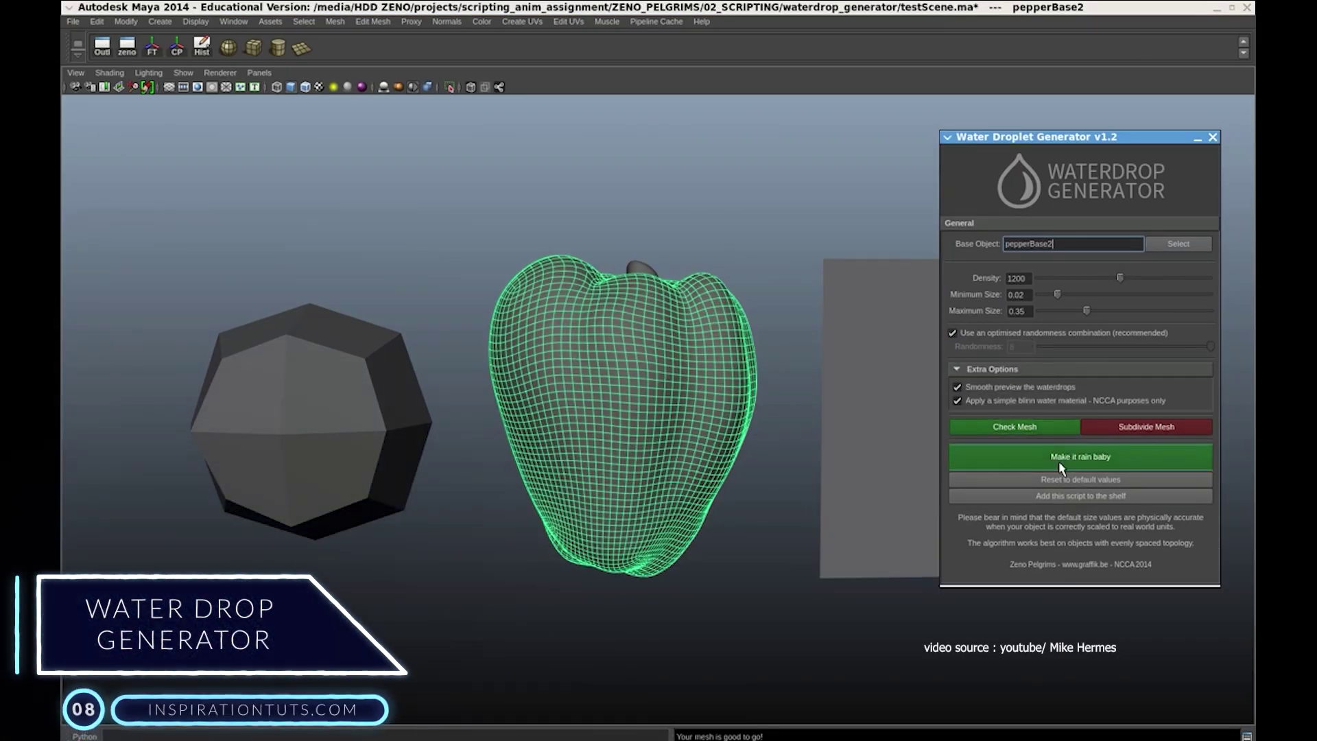
left_click(1130, 450)
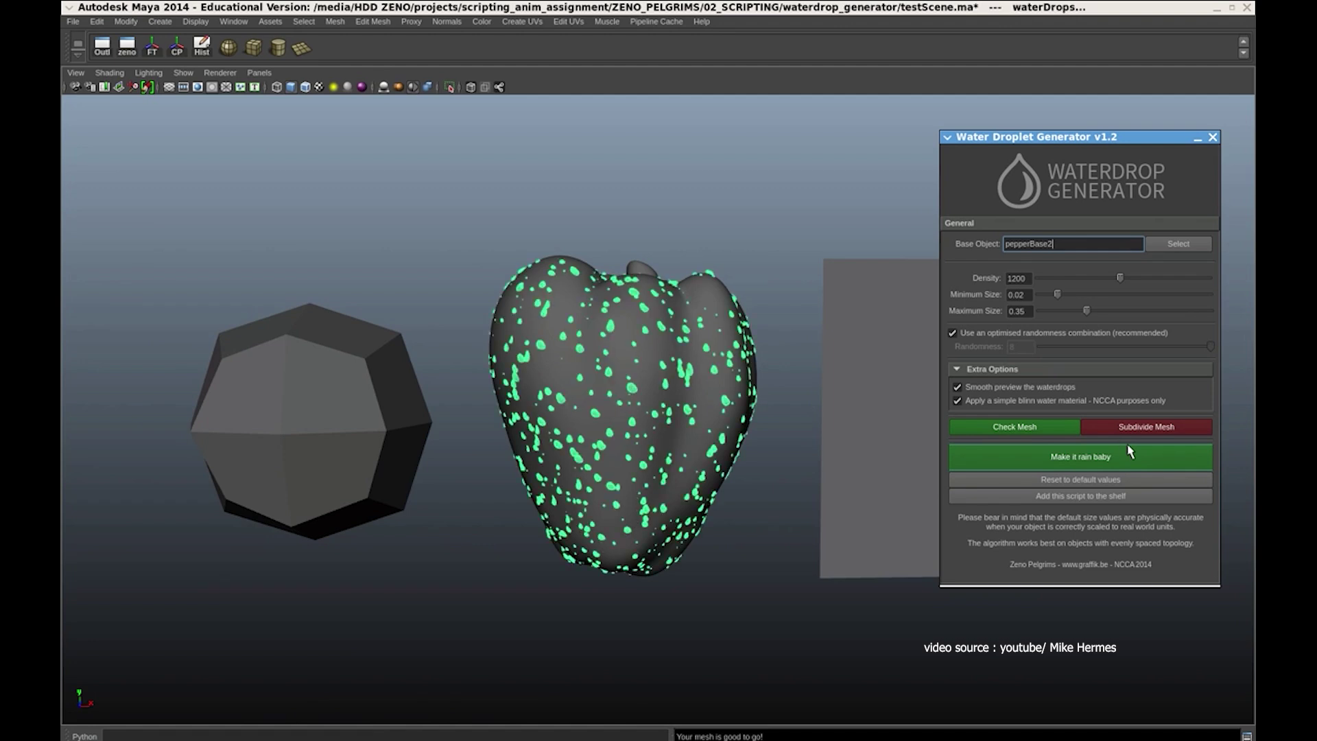
left_click(723, 295)
Step: Reset the generator, check the cube mesh, and subdivide it to hold droplets
left_click(1082, 475)
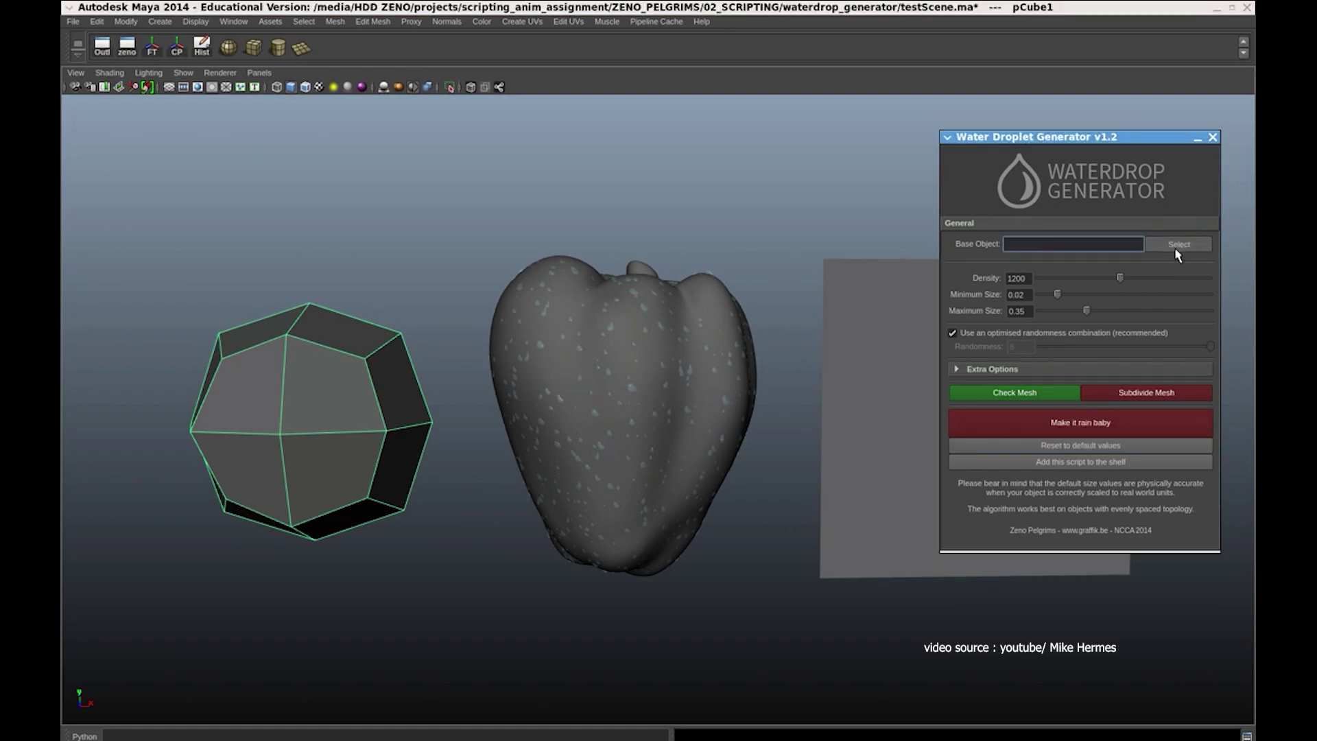
left_click(1038, 369)
left_click(1027, 427)
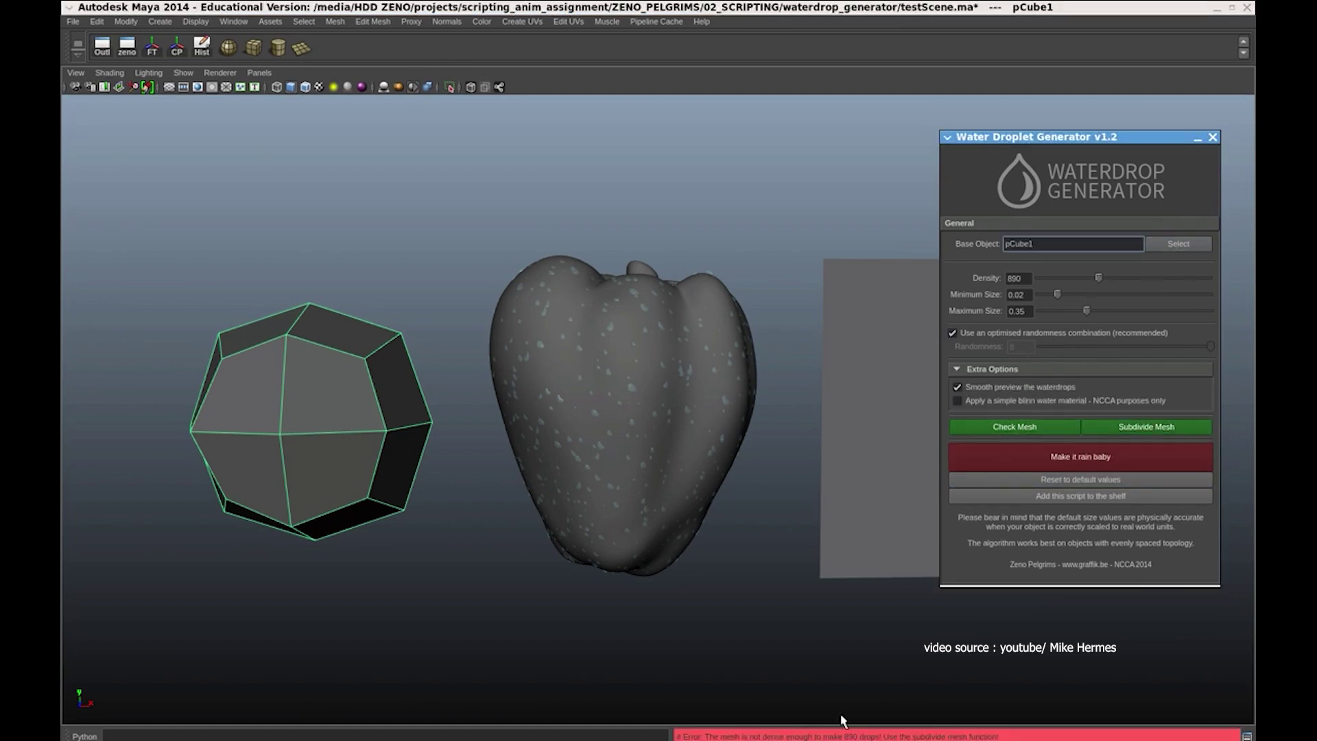
left_click(1128, 427)
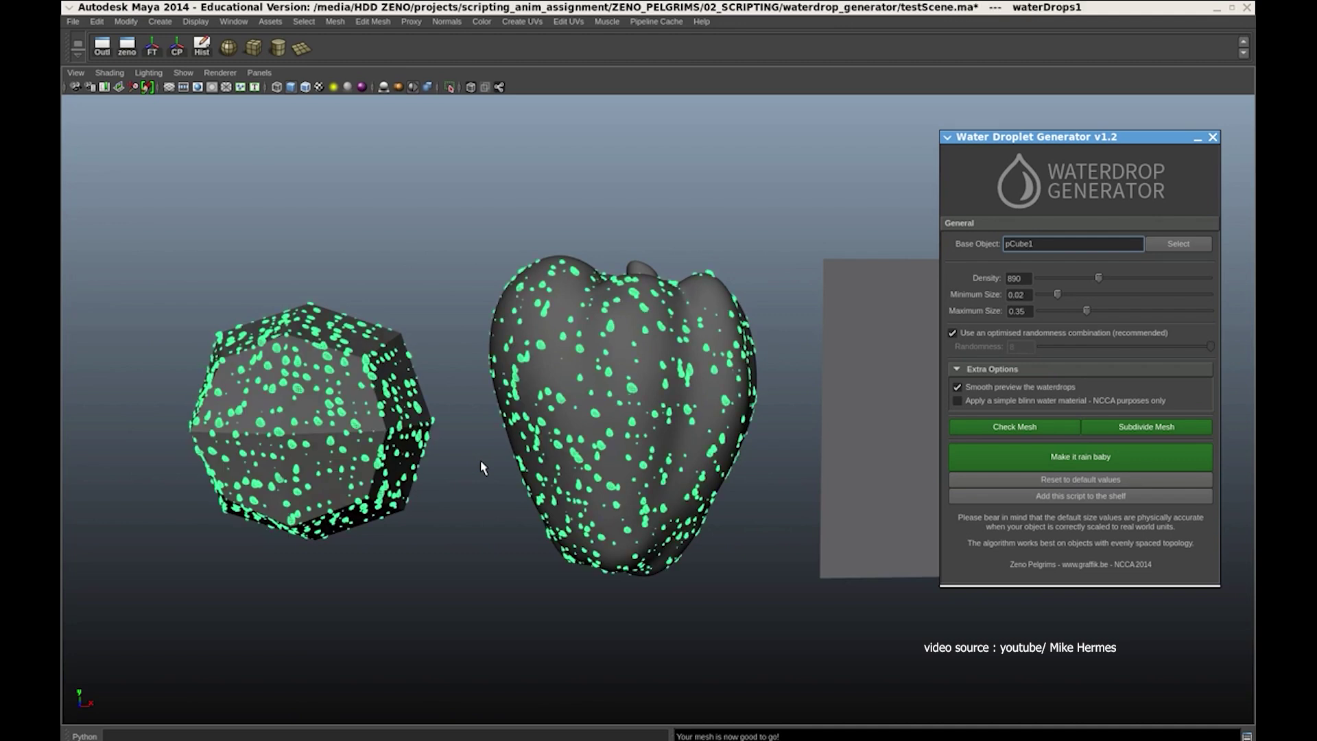
left_click(467, 478)
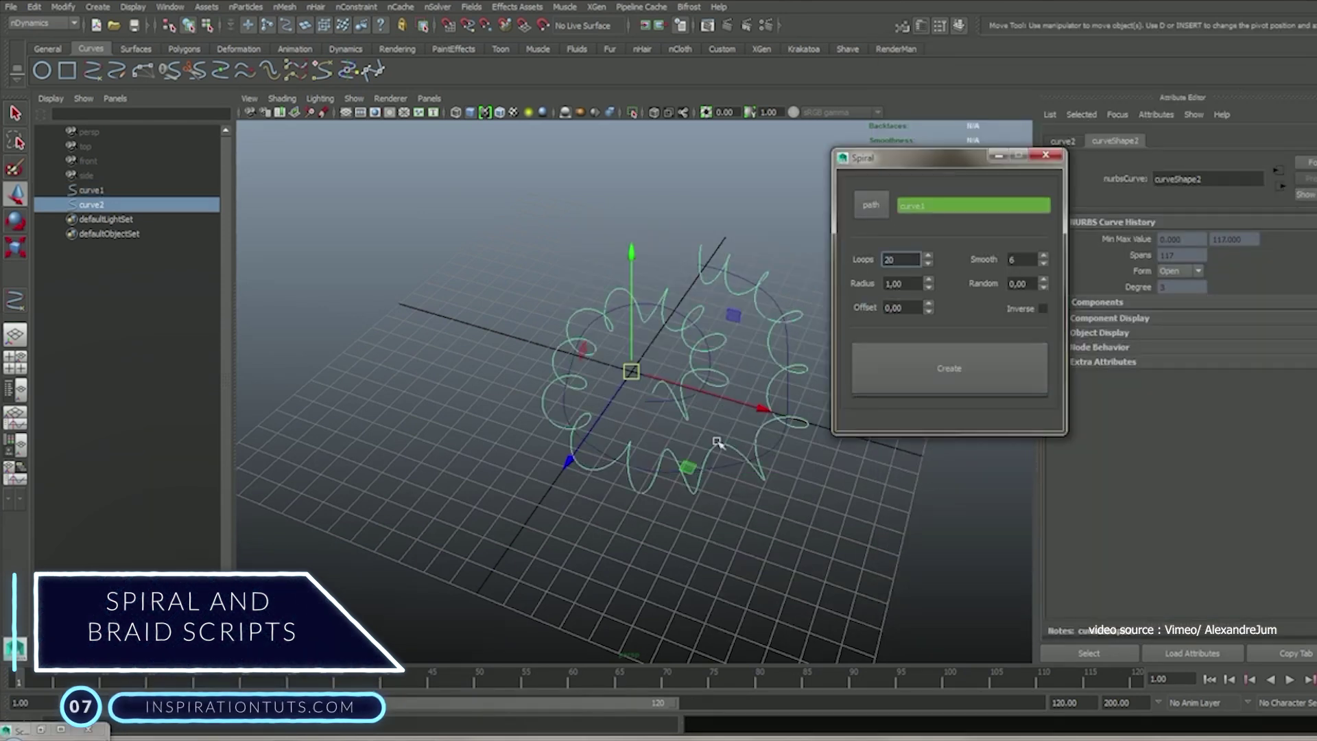
Step: Create the spiral tube on curve2 and wrap two coiled helix tubes around it
left_click(926, 344)
scroll(617, 357, "up", 5)
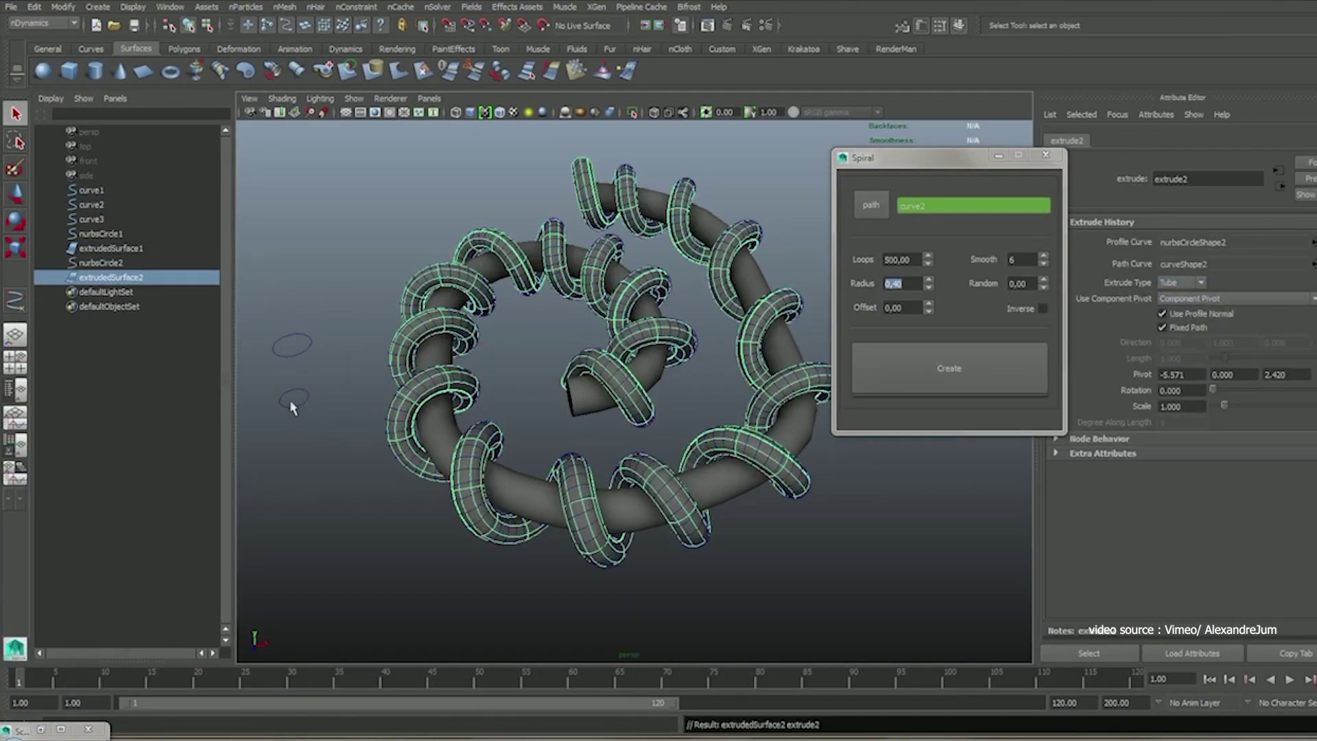
left_click(343, 352)
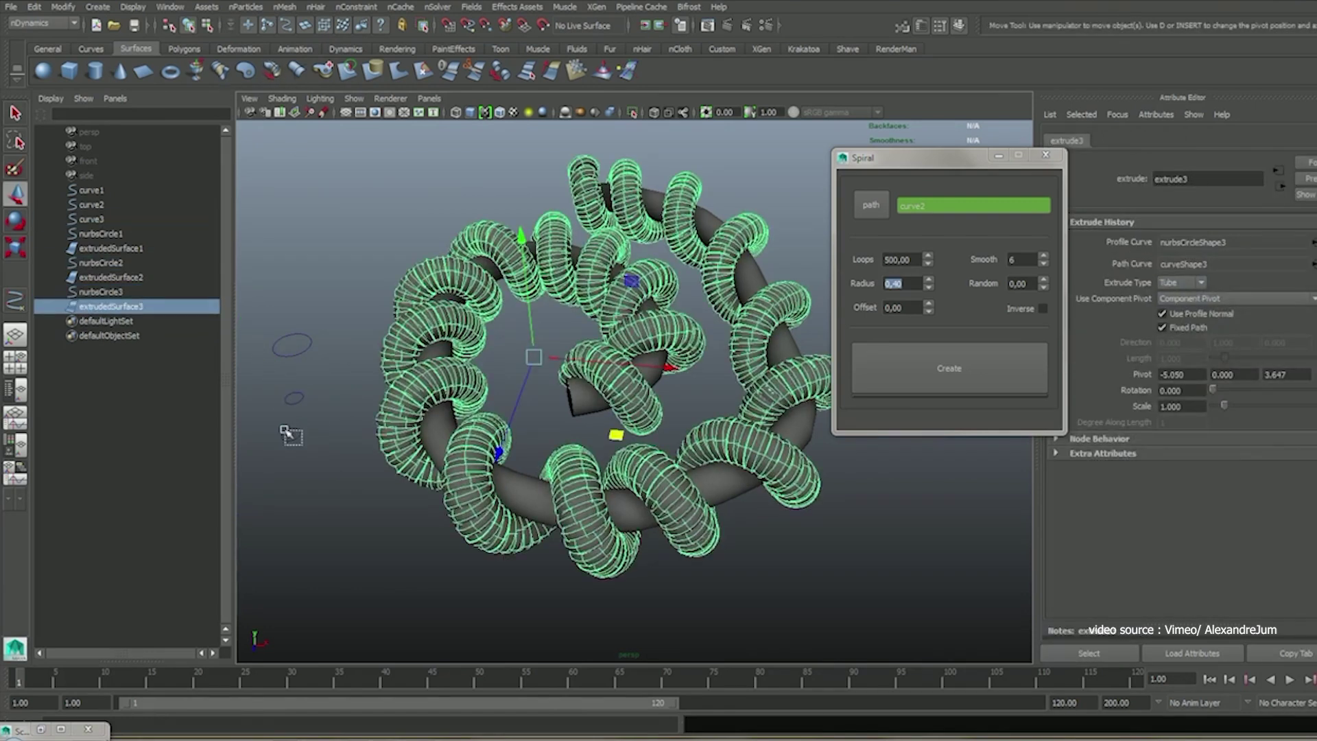
left_click(277, 441)
left_click_drag(277, 441, 322, 442)
right_click_drag(461, 382, 501, 409, "alt")
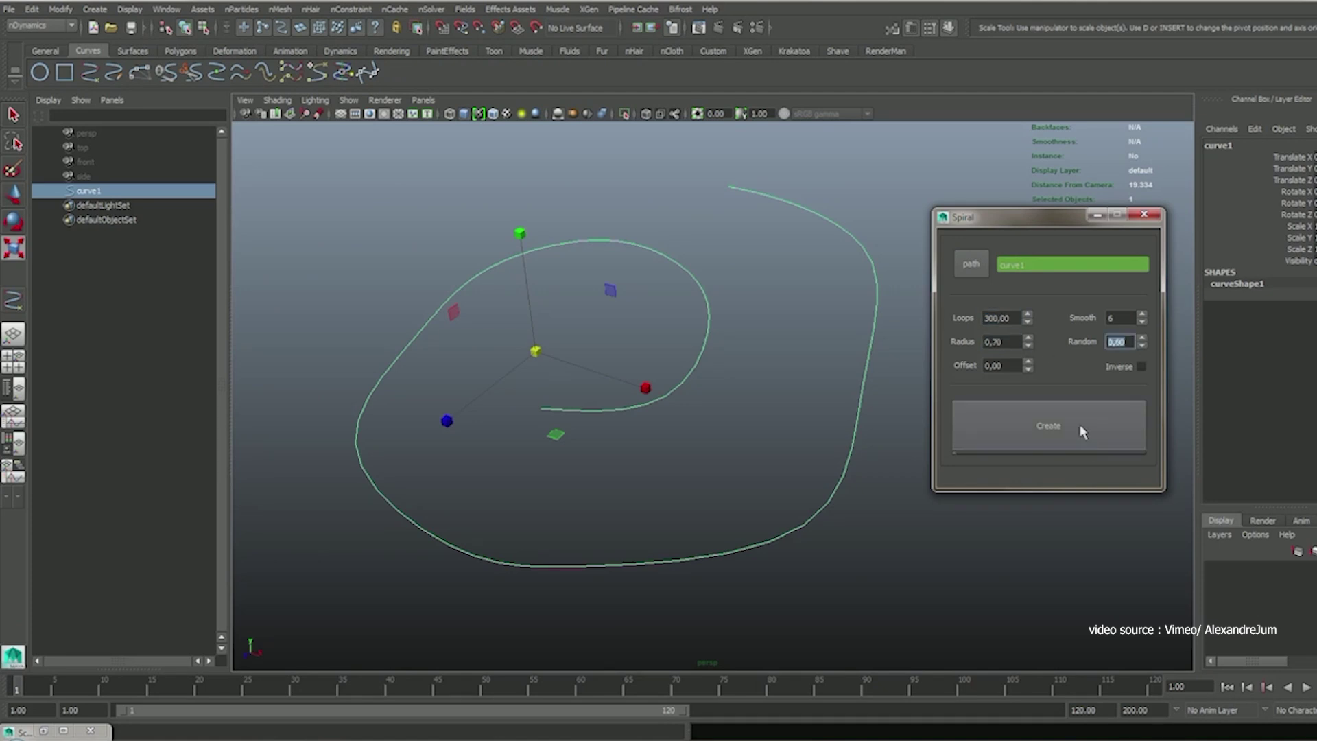
Step: Create looping coils along curve1 and extrude them into a tube
left_click(1082, 431)
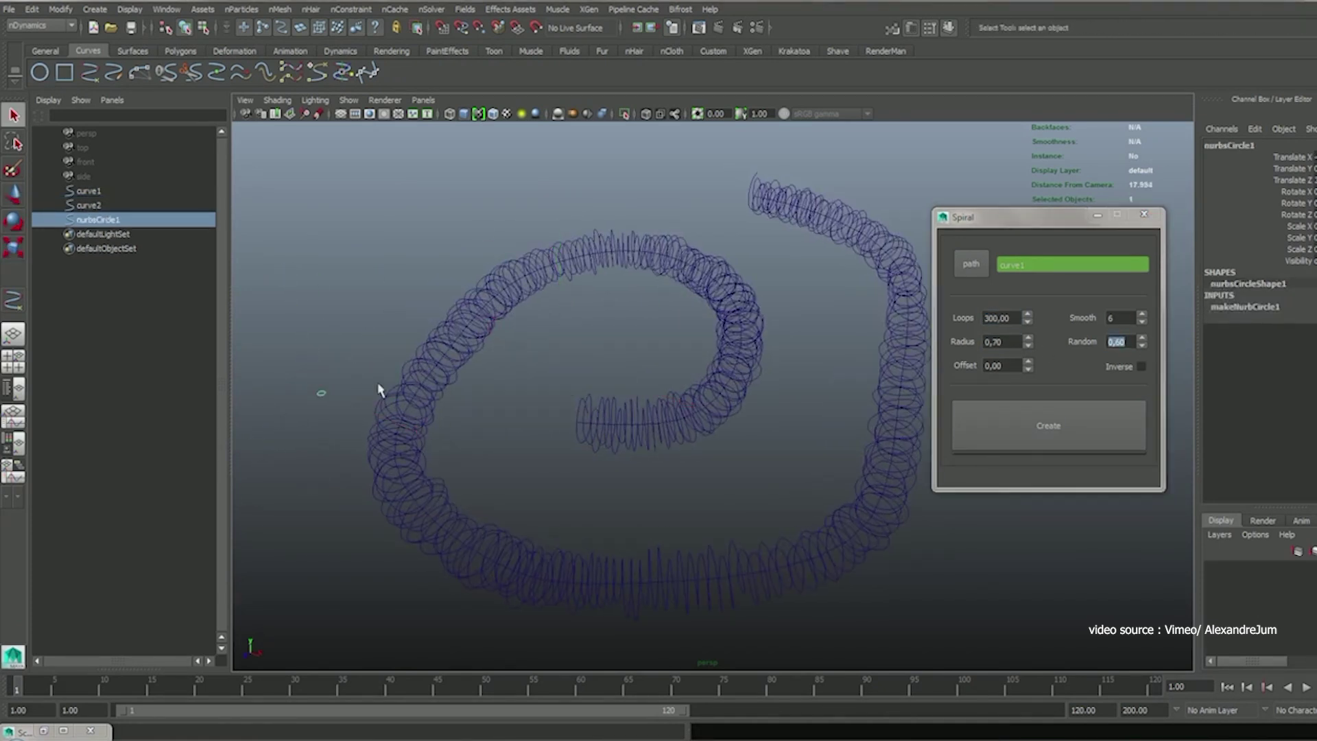
left_click(379, 394, "shift")
left_click_drag(343, 347, 574, 448, "alt")
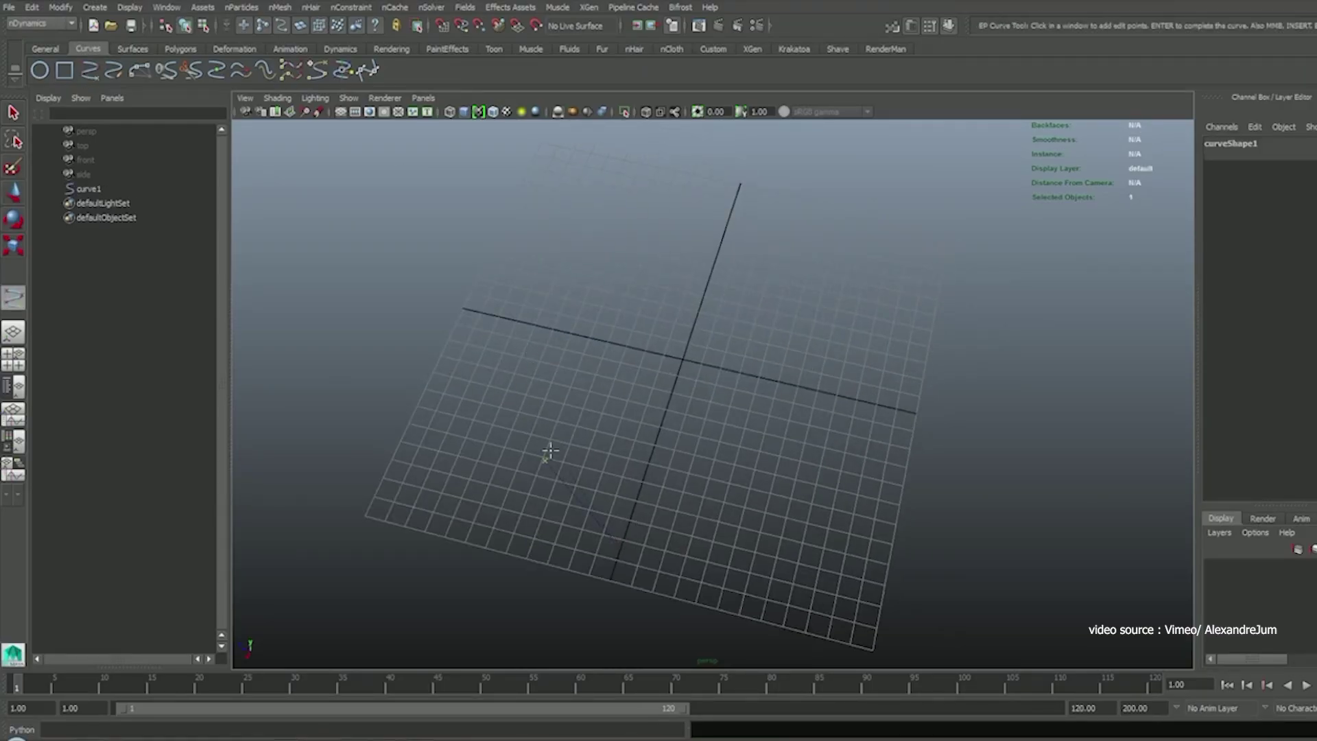
Step: Finish the S-shaped curve and generate a braid mesh along it with Radius B 0.20
key("w")
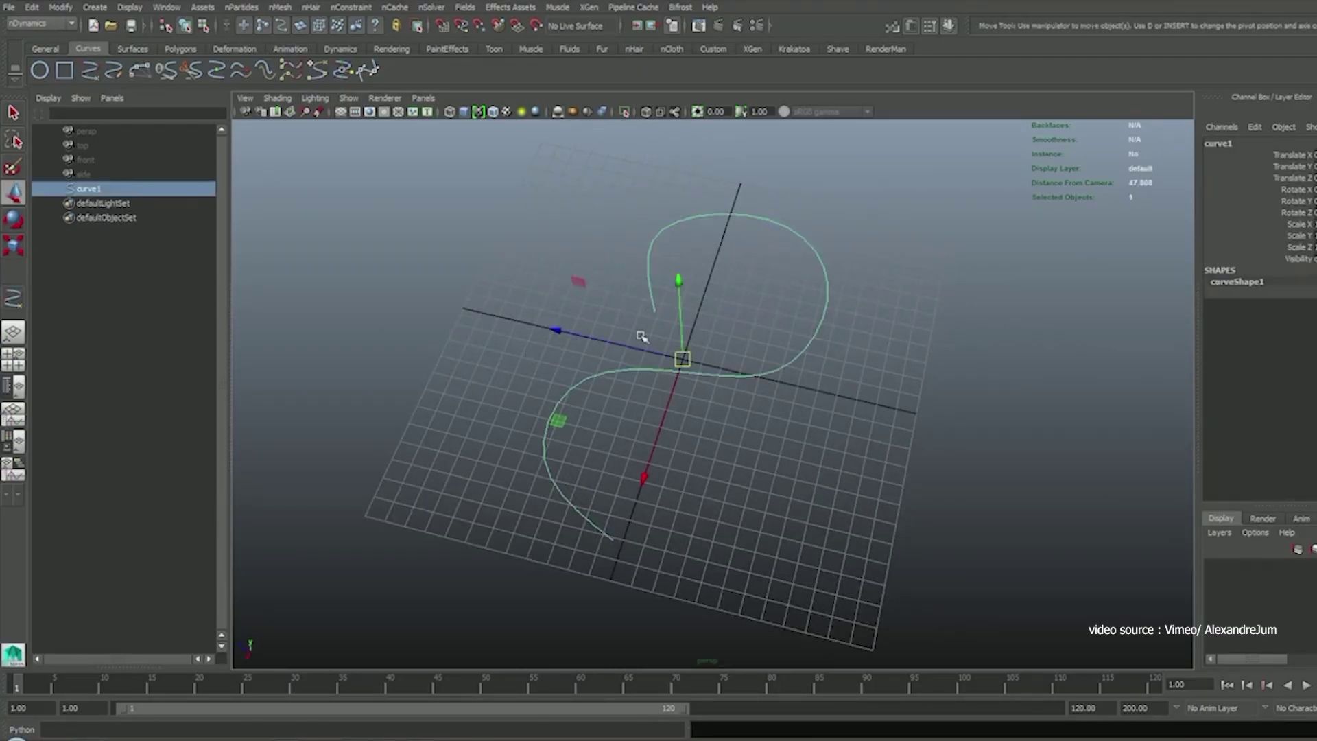
left_click(1163, 86)
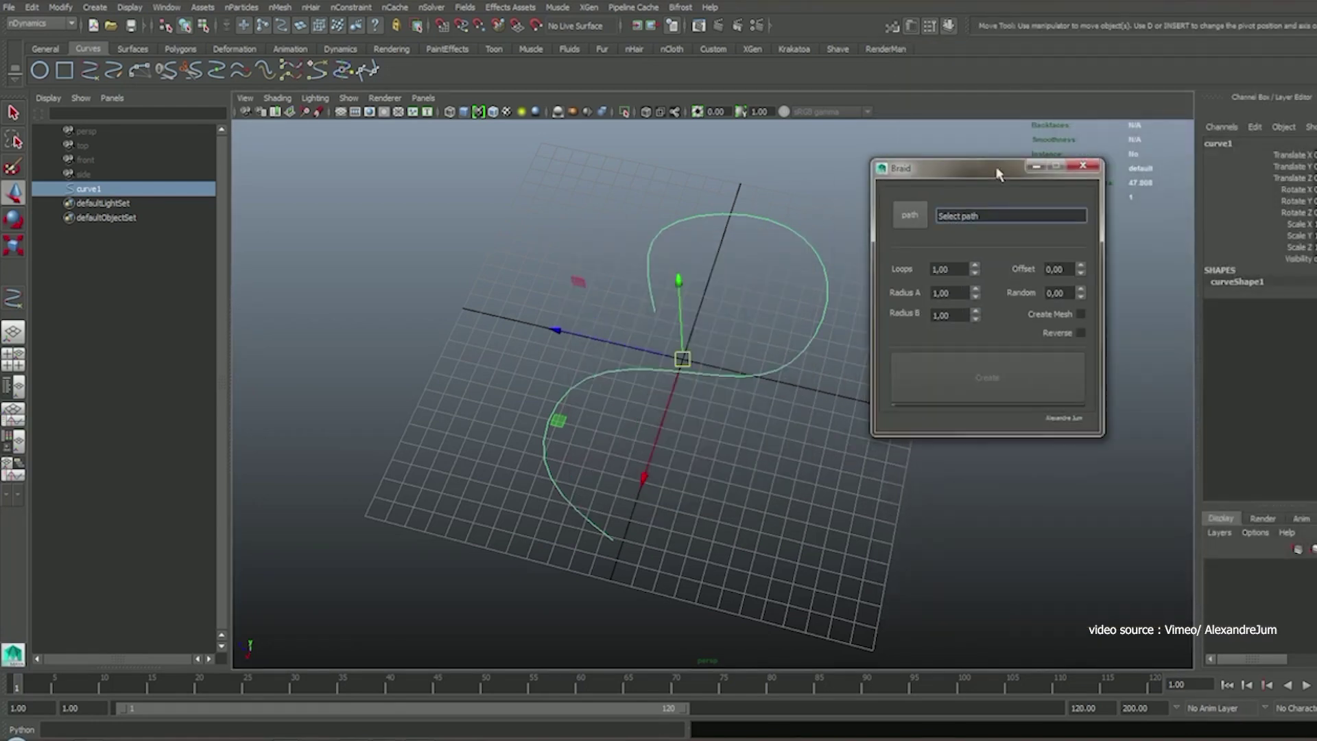
left_click(976, 318)
left_click(975, 319)
left_click(960, 377)
left_click(747, 453)
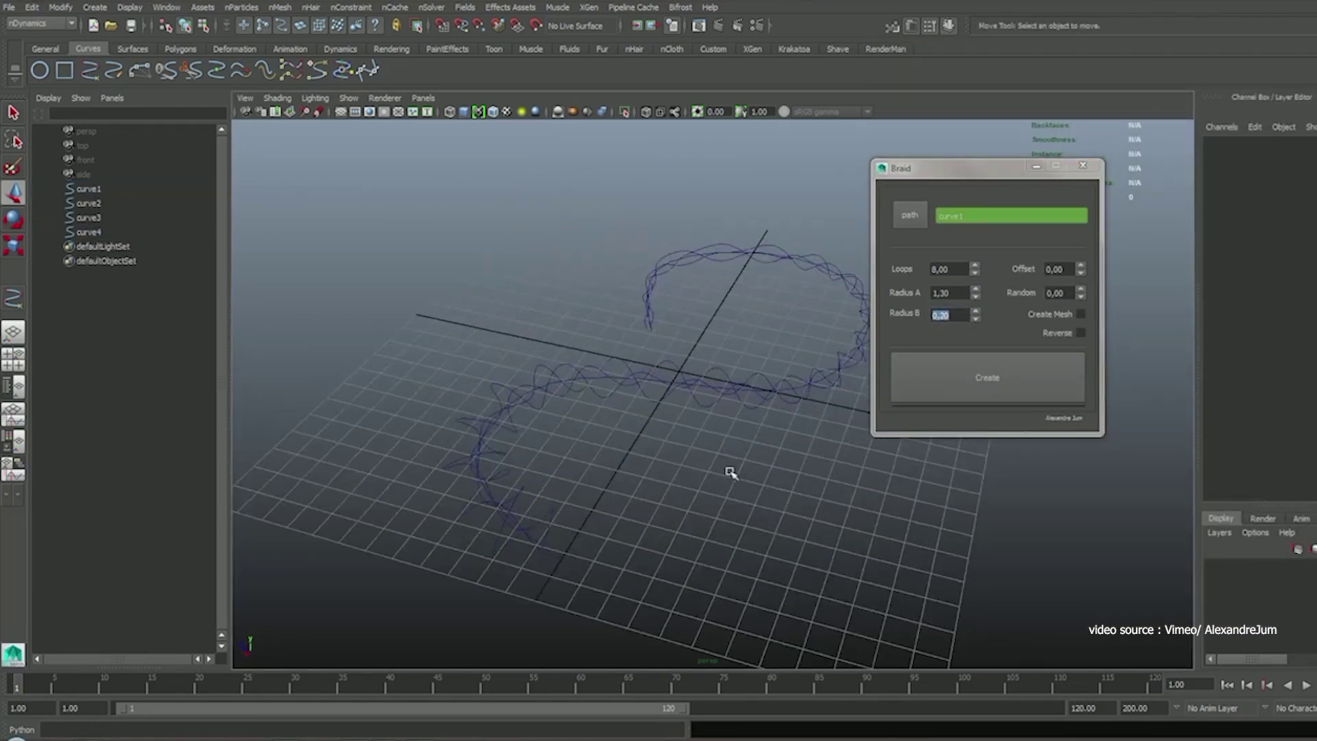
key("ctrl+z")
key("ctrl+z")
key("ctrl+z")
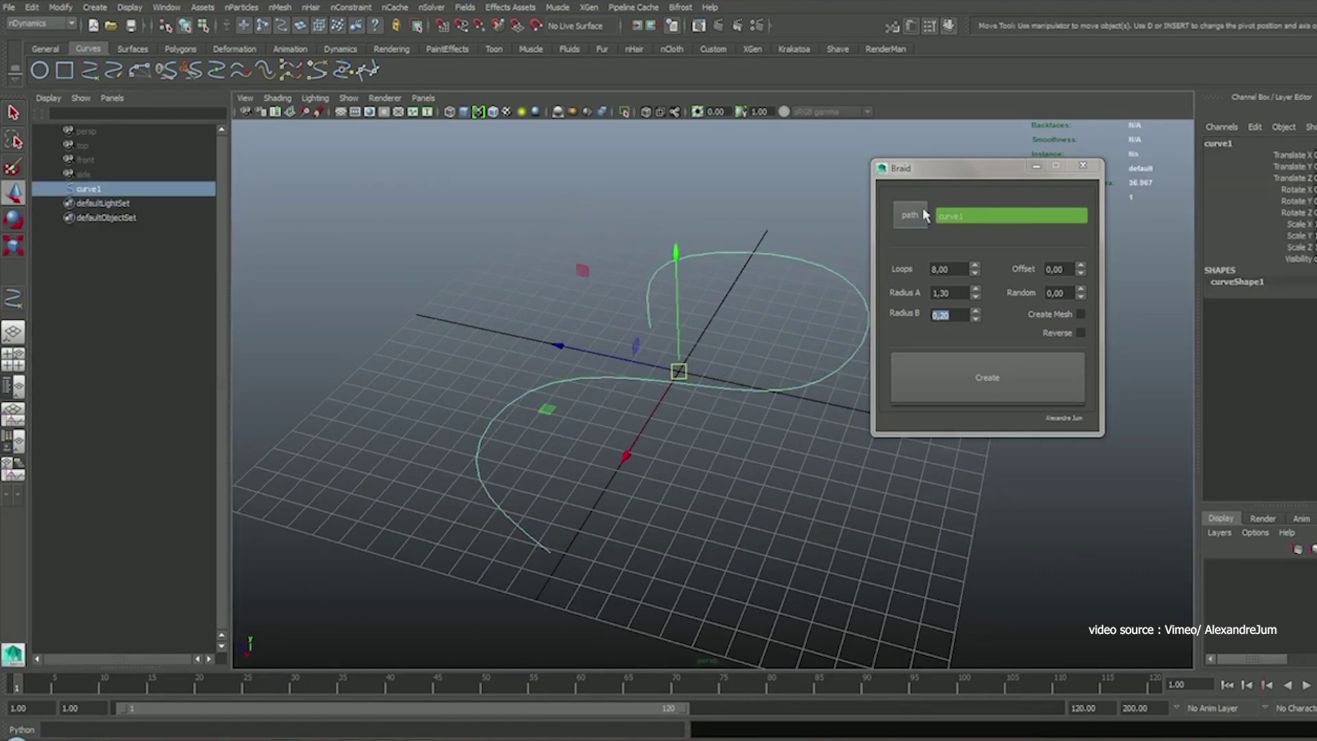
left_click(986, 379)
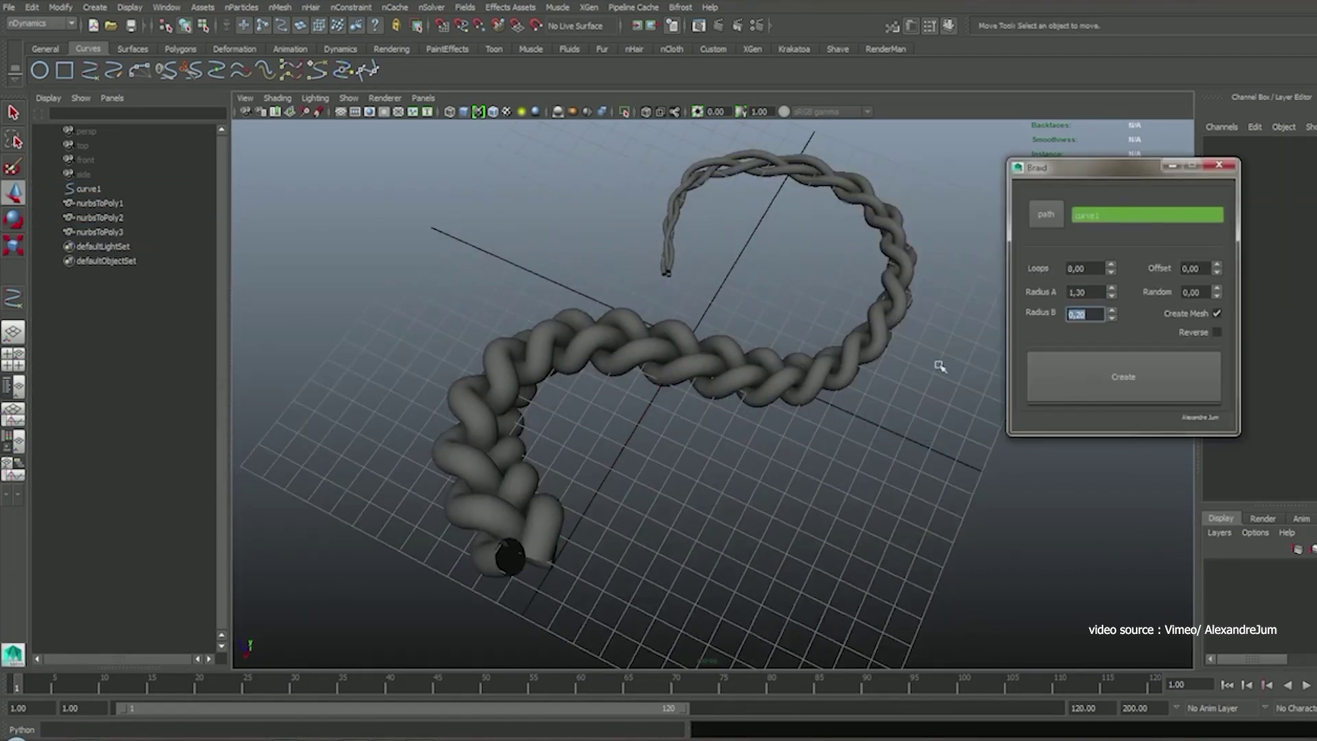
left_click_drag(940, 368, 523, 249, "alt")
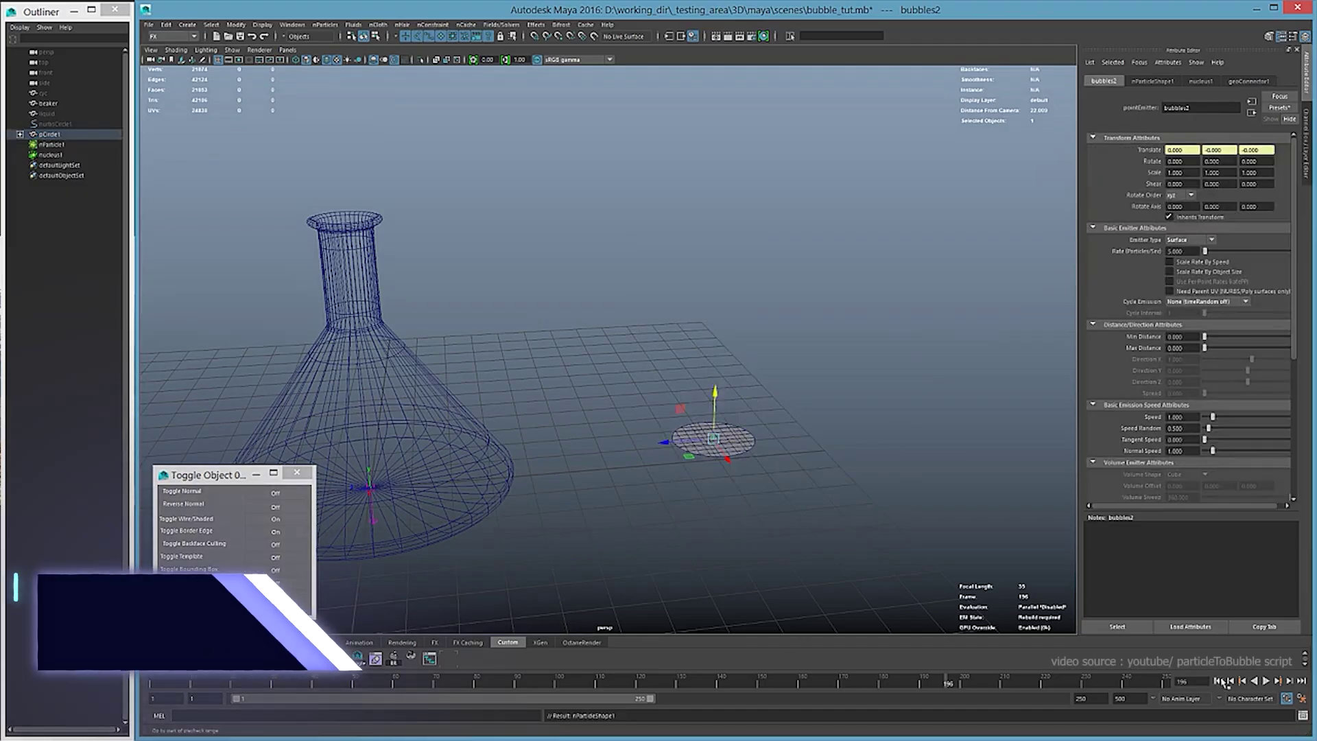
Step: Expand the lifespan, collision and shading sections and set Particle Render Type to Spheres
left_click(1115, 183)
left_click(1114, 252)
scroll(1139, 309, "down", 5)
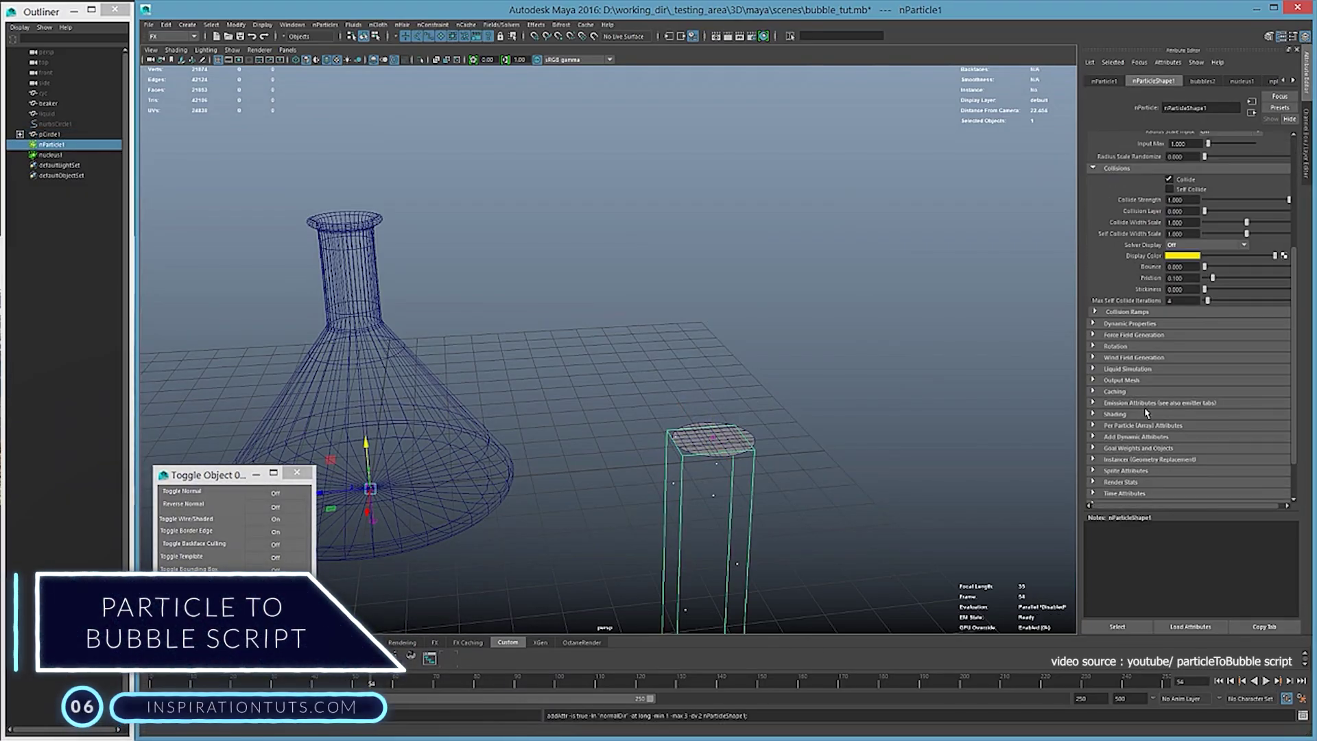
left_click(1115, 352)
left_click(1202, 364)
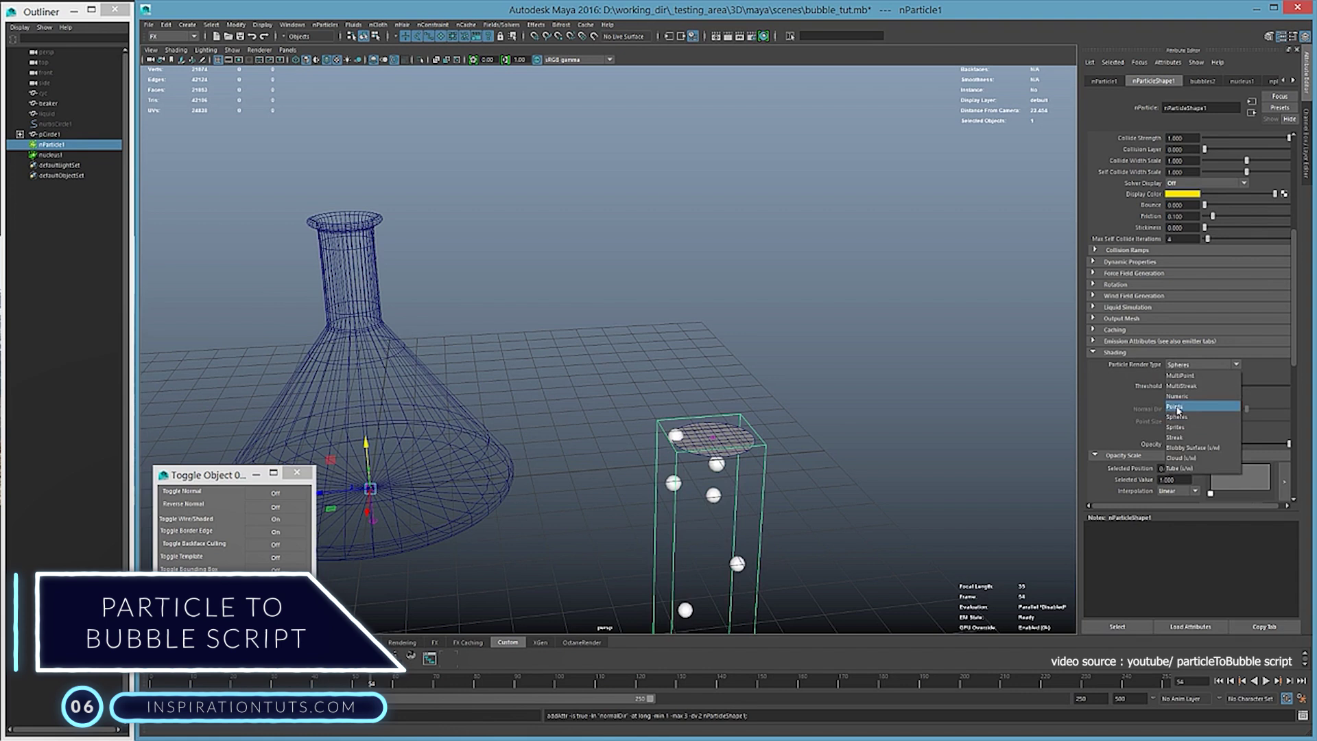
left_click(1191, 401)
scroll(1191, 393, "up", 4)
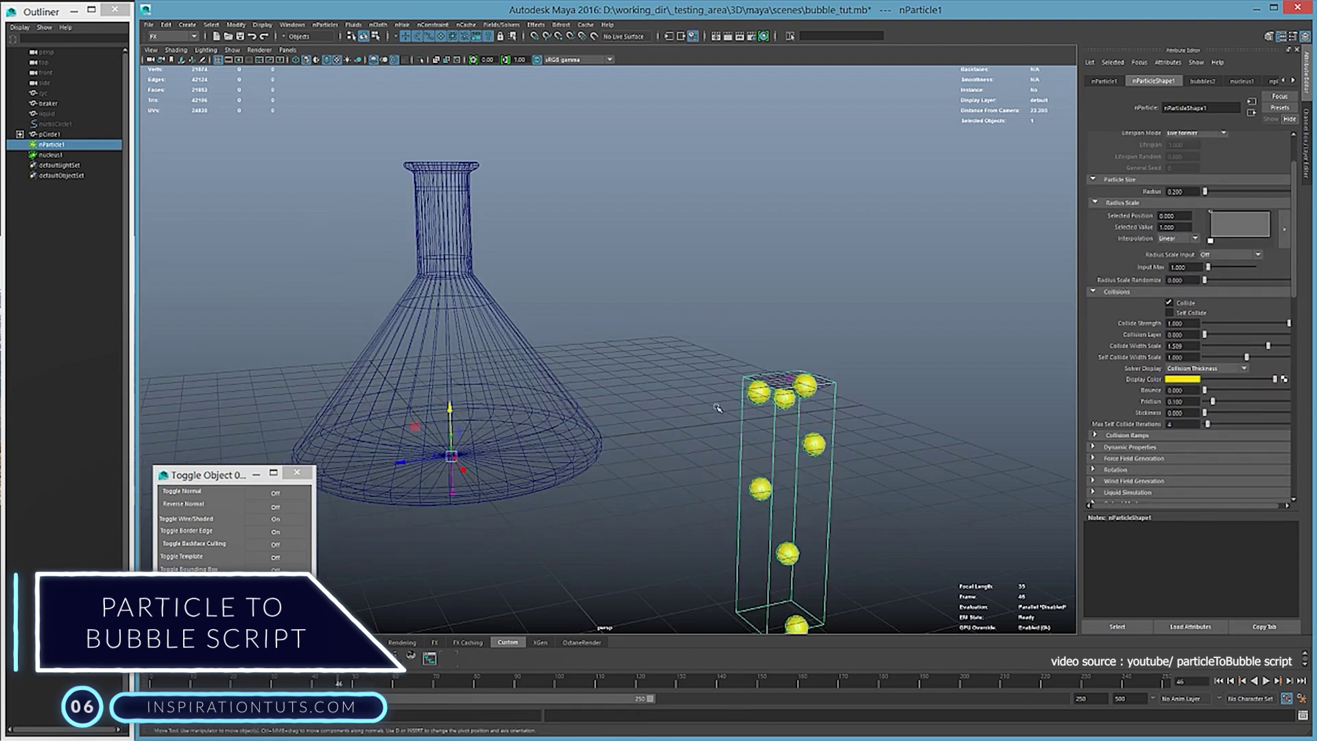
Step: Add a gravity field to the particles from the hotbox Fields/Solvers menu
left_click(1129, 446)
scroll(1166, 308, "down", 3)
key("space")
left_click_drag(818, 430, 843, 81)
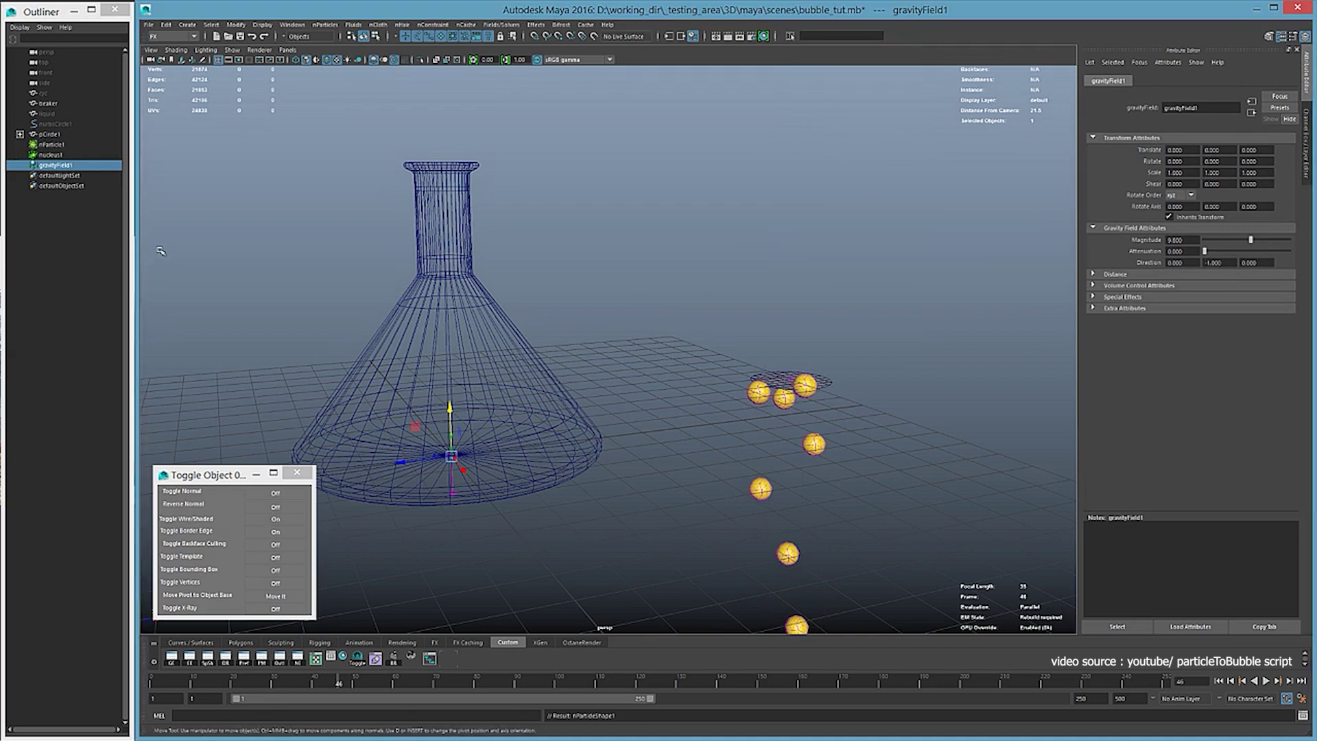
Step: Scale the emitter disc across the beaker base and rename it and bubbles2
left_click(1269, 681)
left_click(521, 384)
left_click(474, 445)
key("r")
left_click_drag(478, 425, 571, 452)
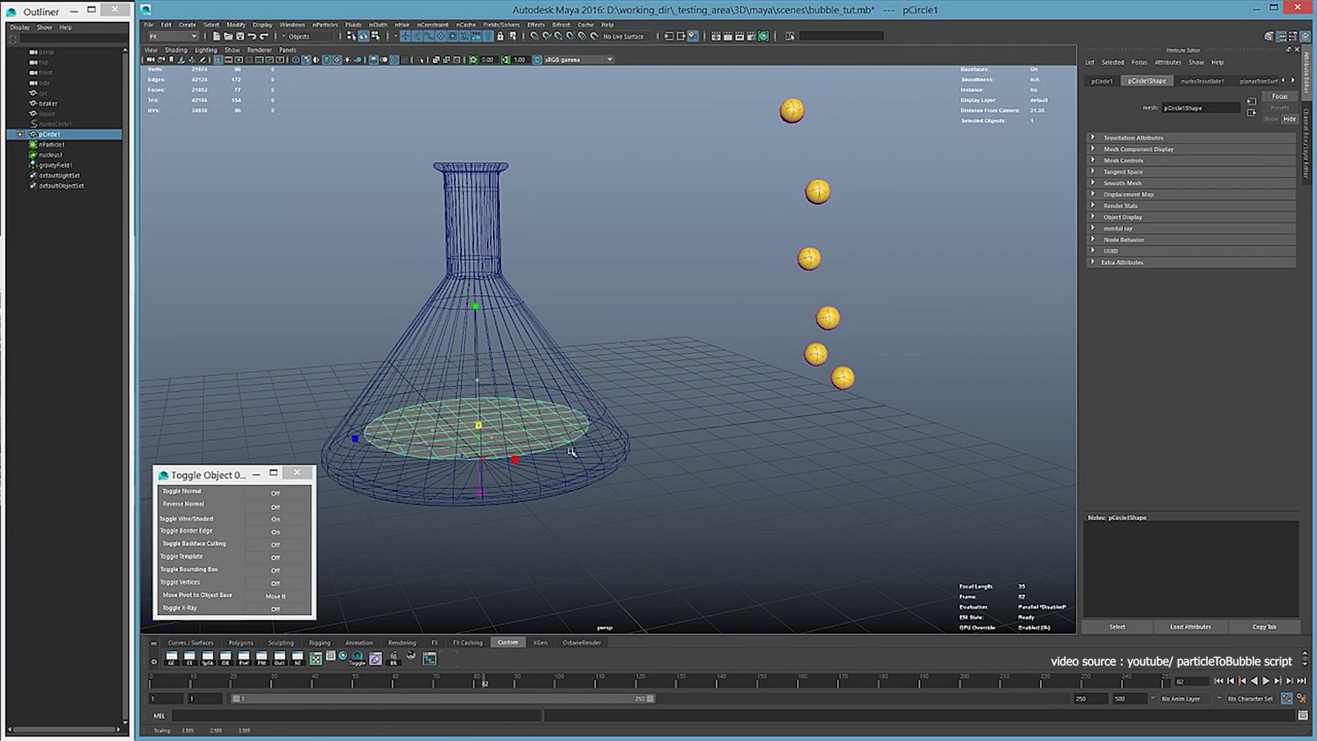
key("w")
double_click(51, 135)
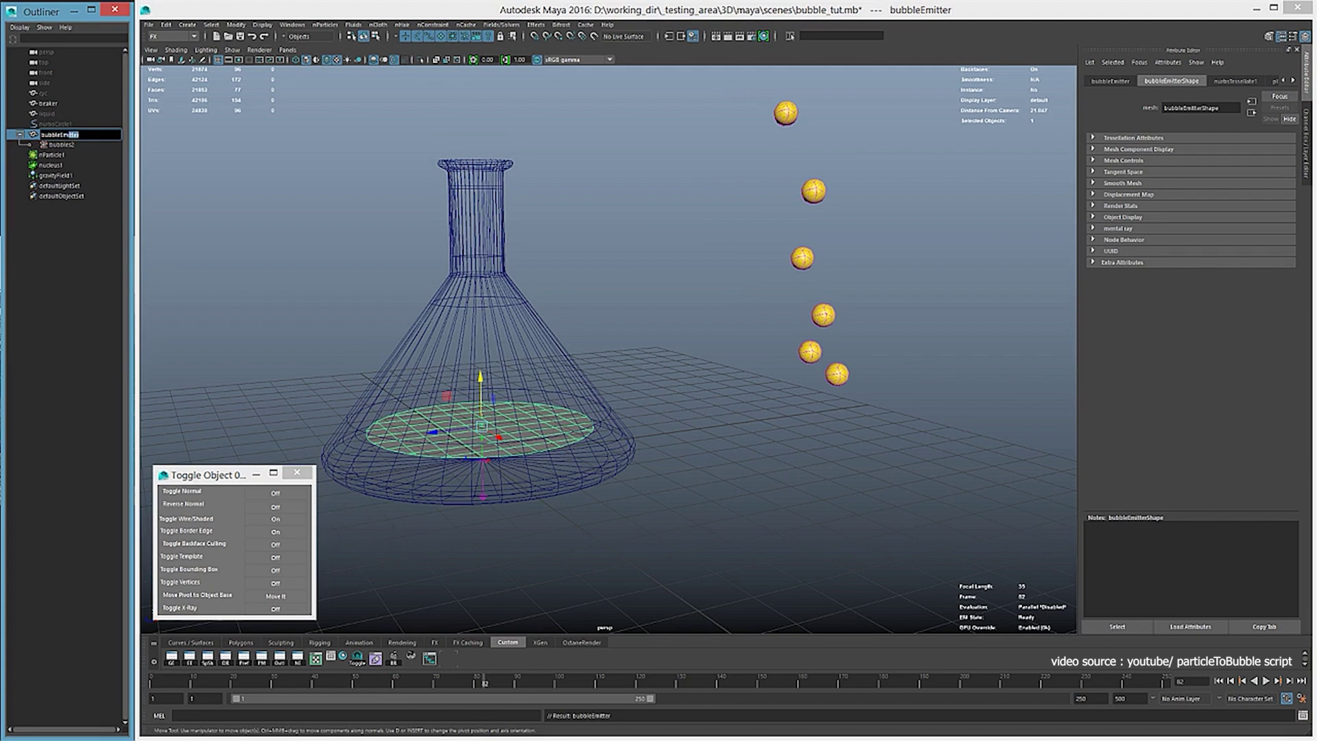
double_click(62, 145)
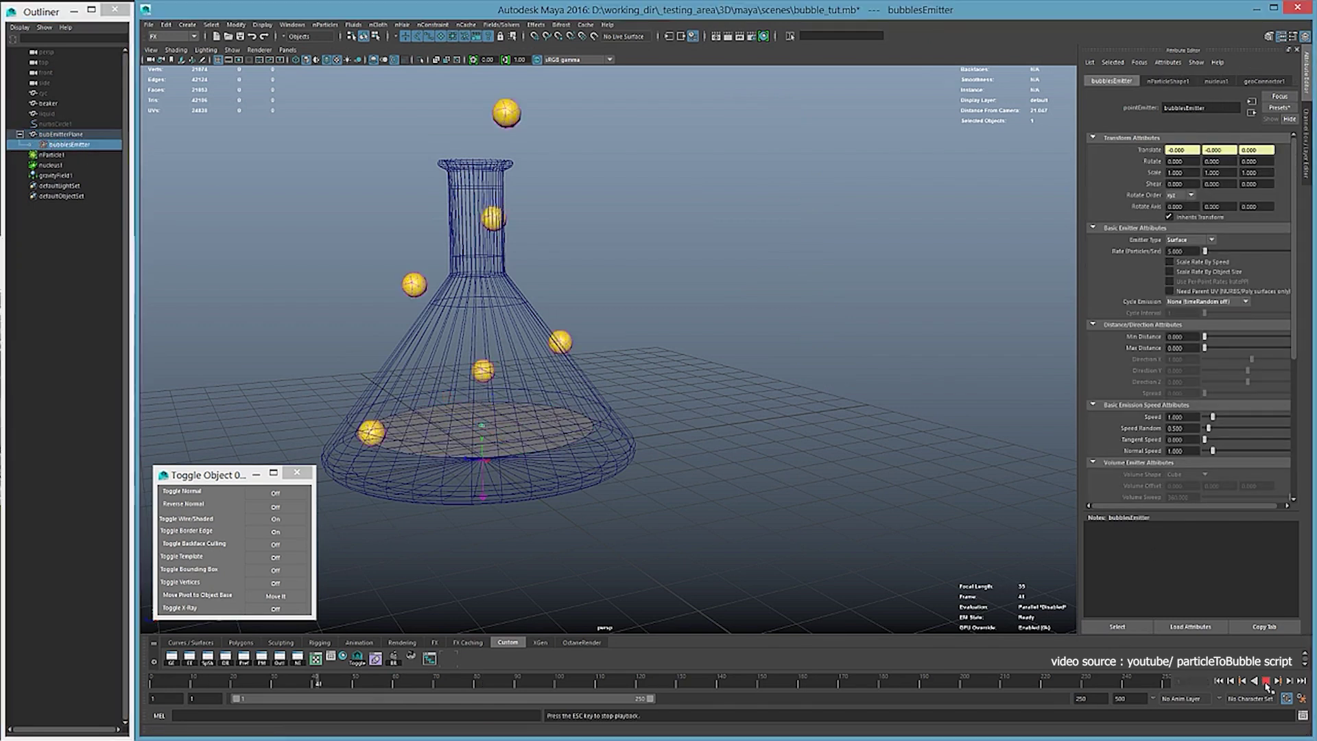
Step: Make the beaker a passive collider and briefly display its collision thickness
left_click(558, 294)
left_click(775, 411)
left_click_drag(686, 343, 788, 343, "alt")
left_click(48, 103)
left_click(1200, 215)
left_click(1193, 226)
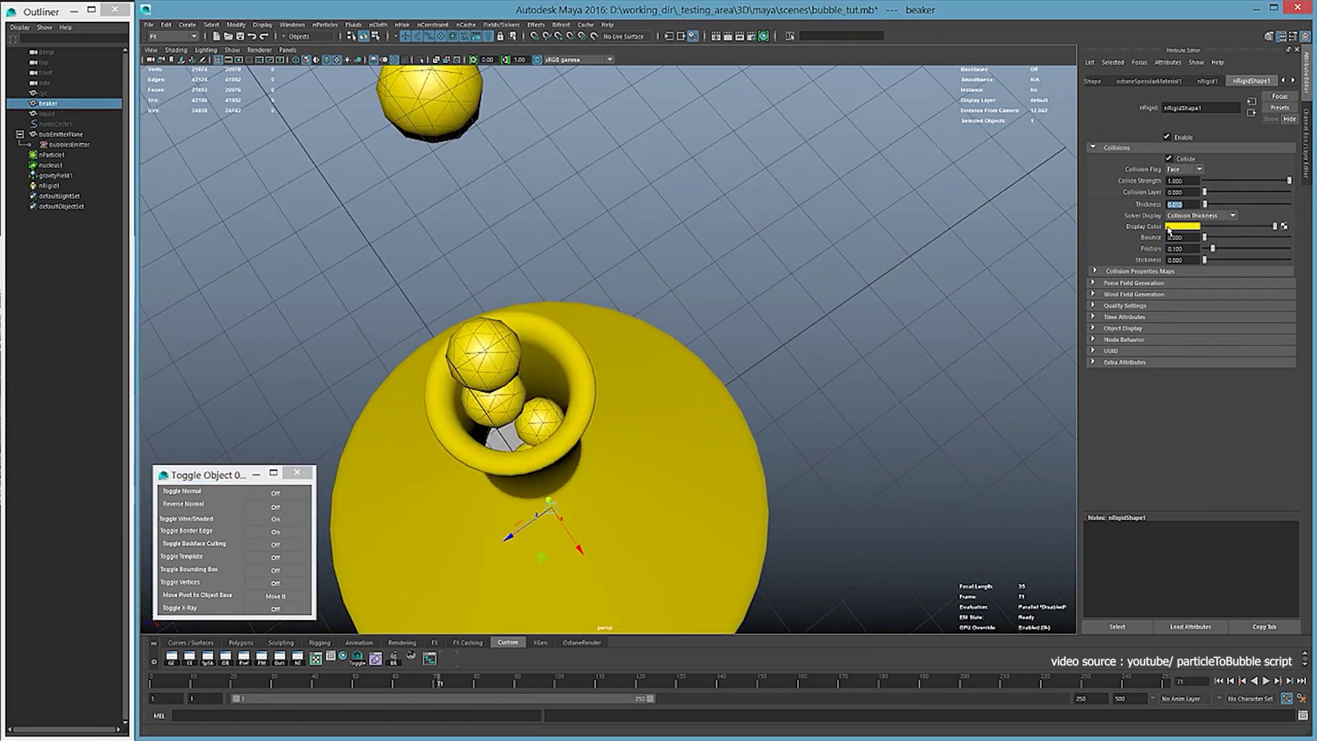
left_click(1200, 216)
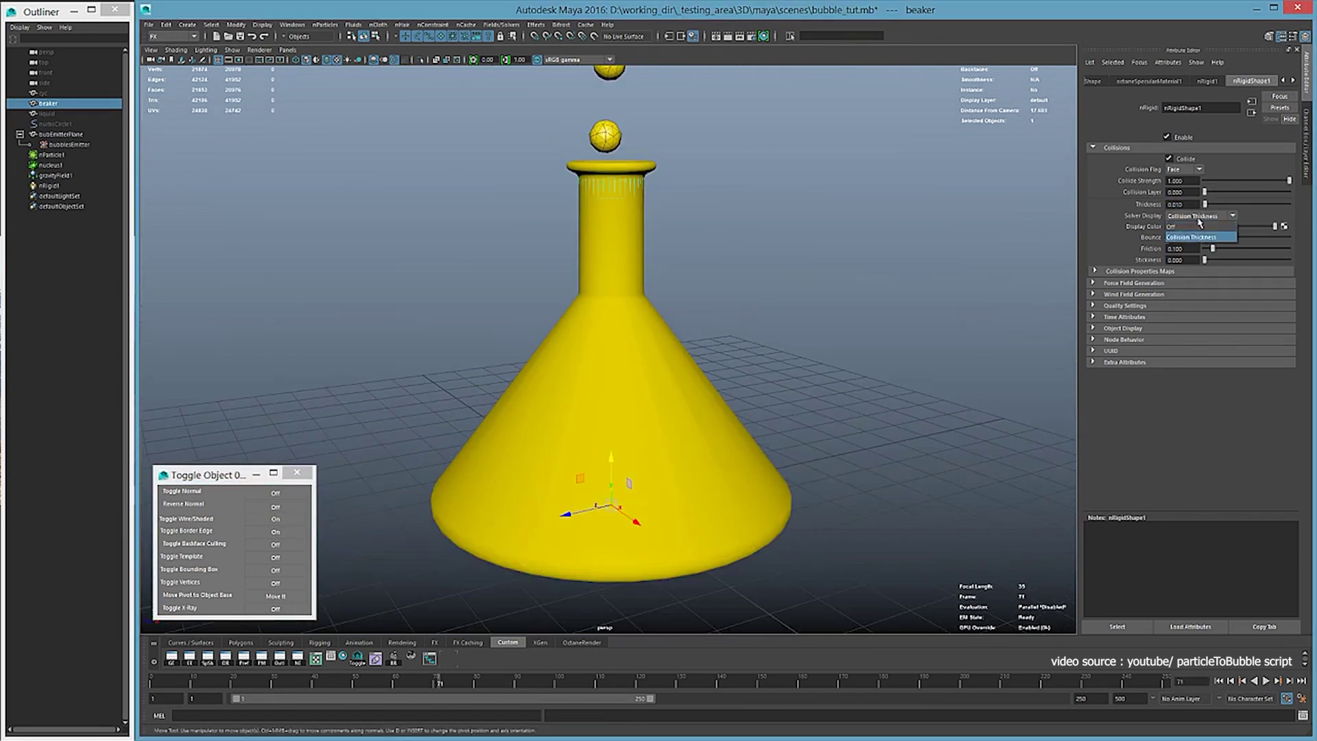
left_click(1183, 220)
Step: Replay the simulation to watch the bubbles rise inside the beaker
left_click(1266, 682)
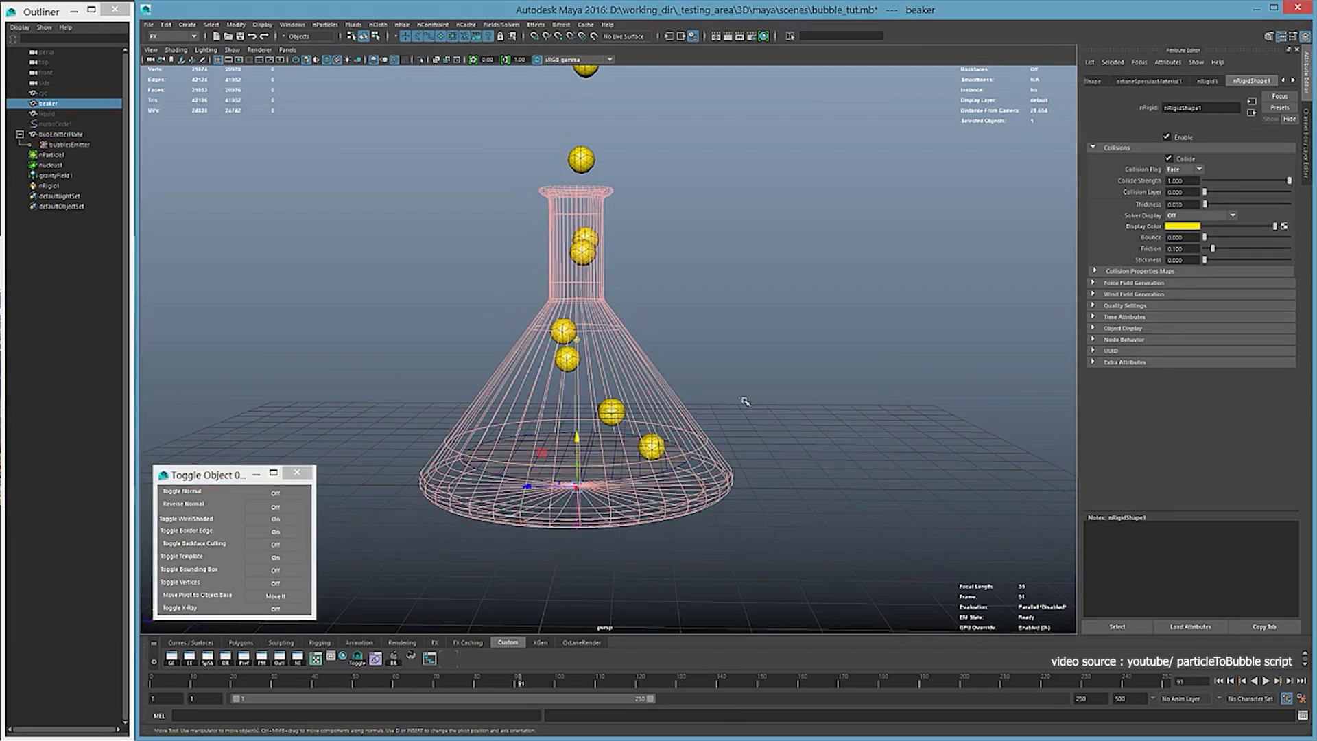
left_click(1266, 681)
left_click(1266, 681)
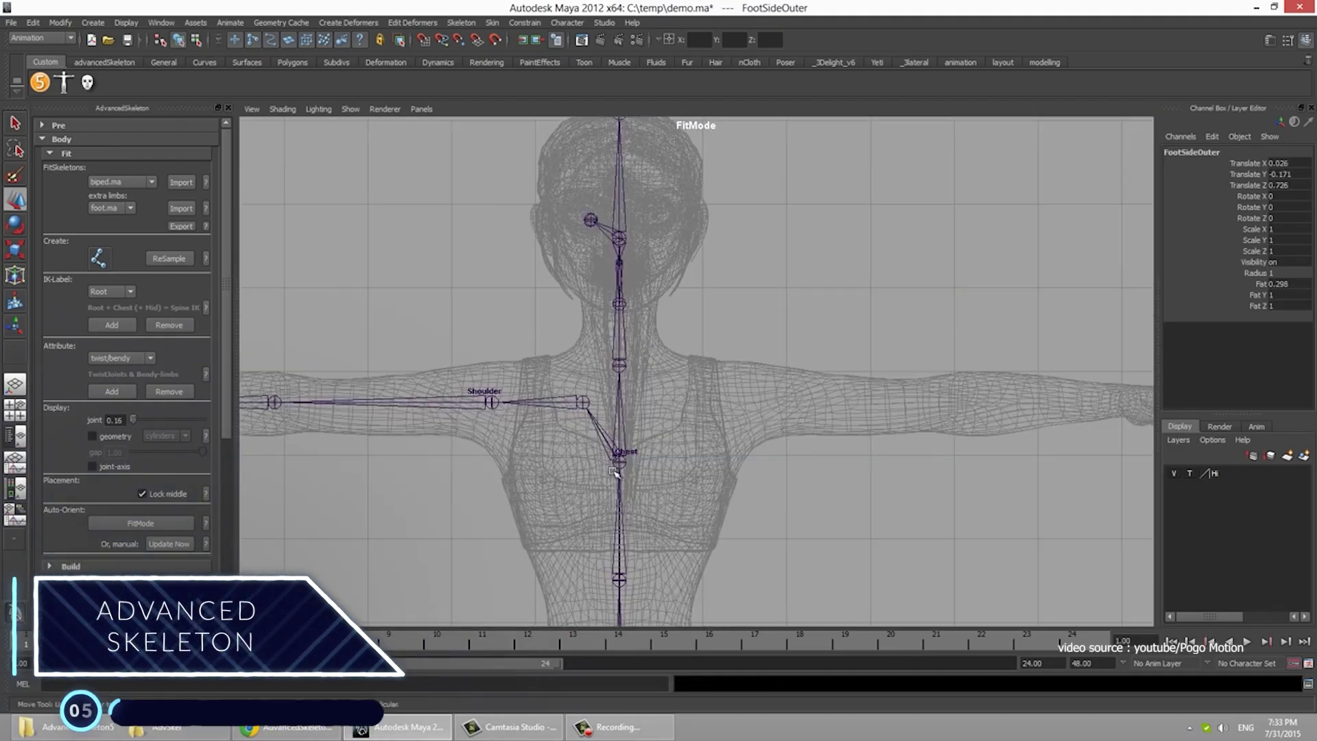
Step: Fit the thumb and middle finger joints into the character's hand
key("space")
key("e")
key("space")
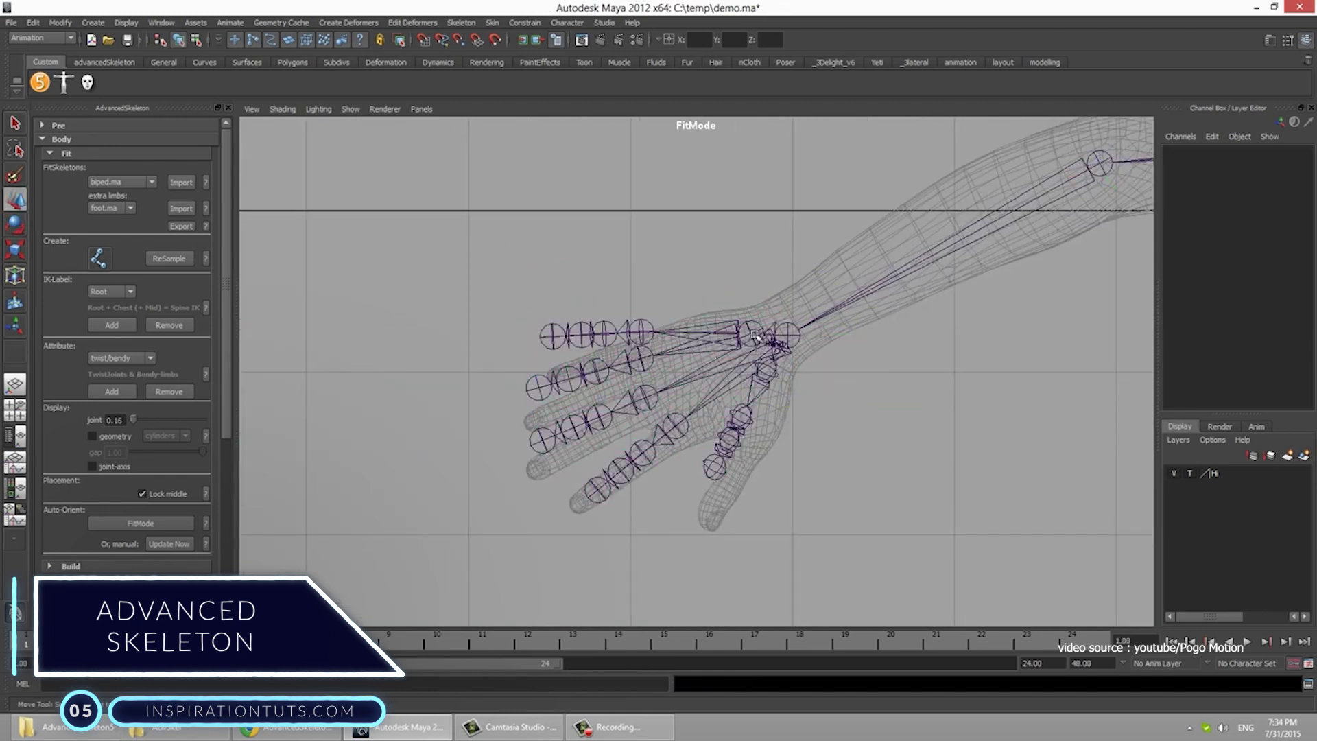
left_click(723, 340)
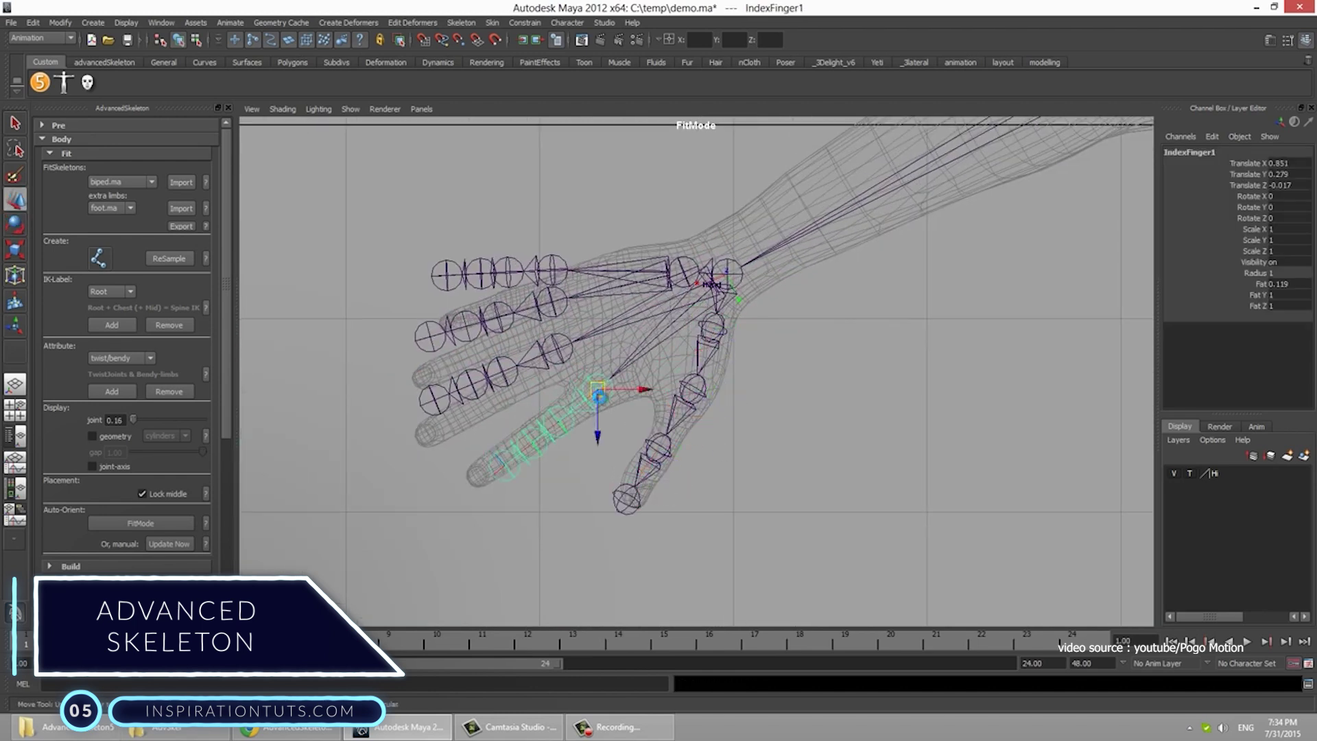
left_click_drag(502, 371, 519, 386)
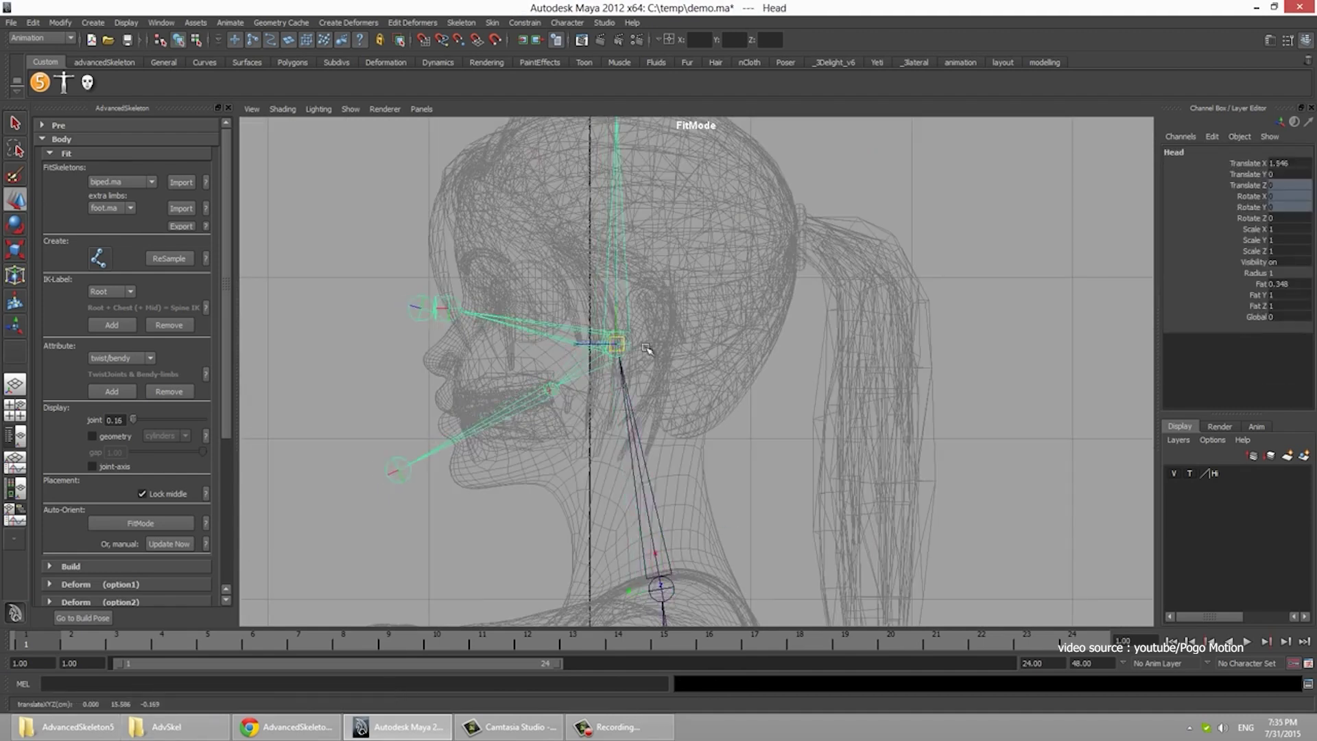
Step: Select the Head joint and add a new joint branching from it
left_click(508, 303)
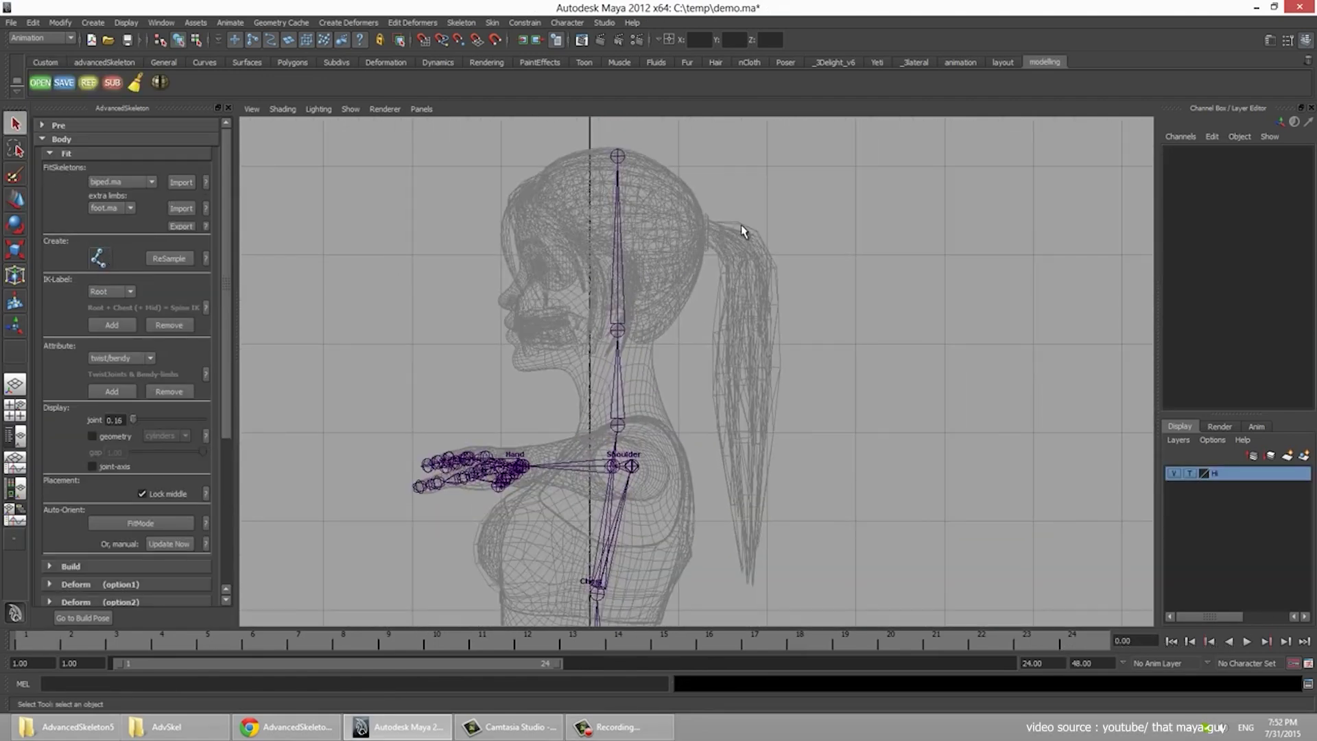
left_click(558, 241)
left_click(98, 257)
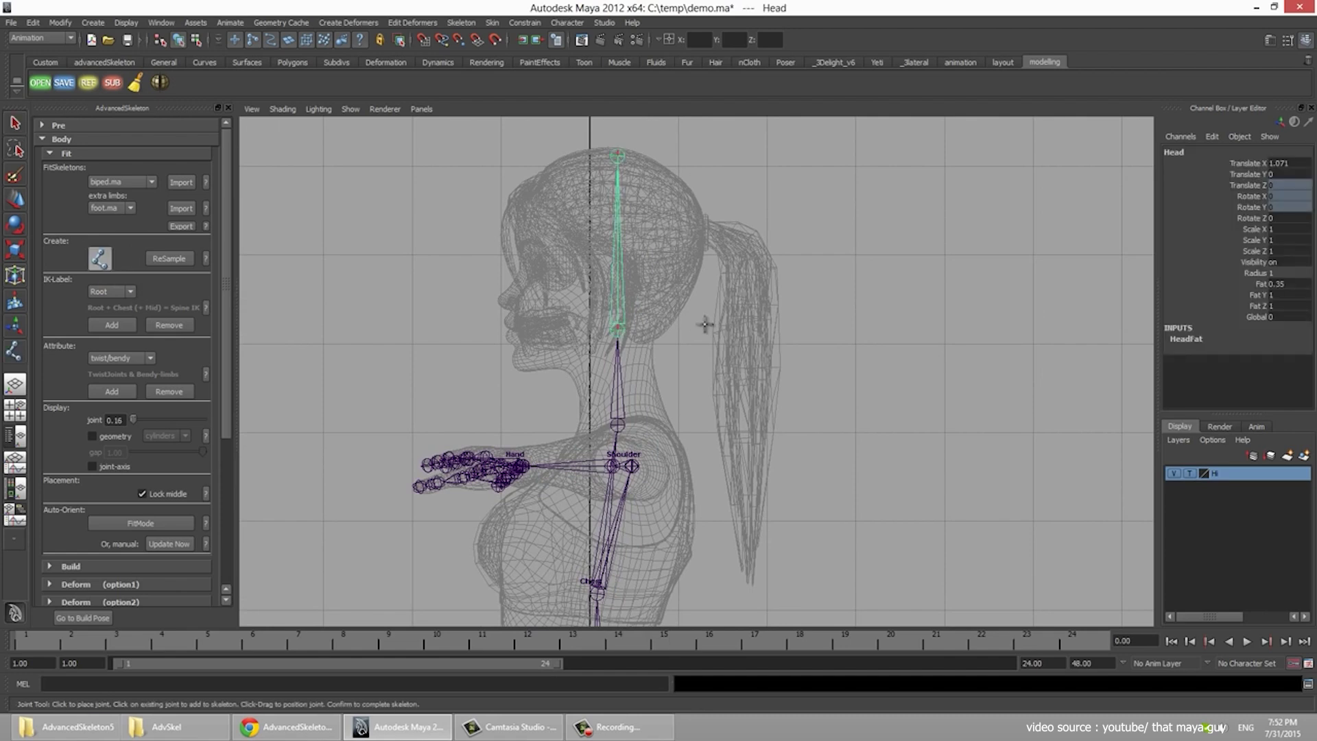
left_click(701, 232)
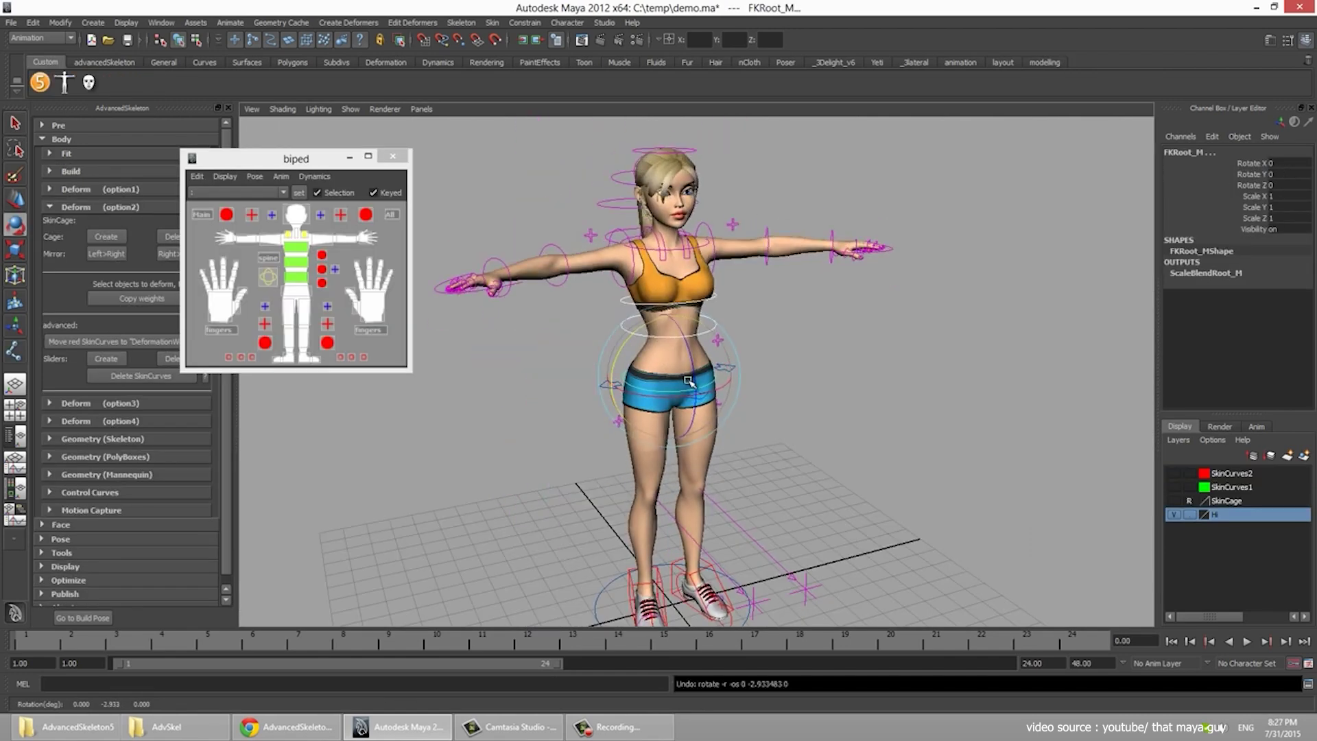
Step: Rotate the rig and move IKLeg_R out to the side and back down
left_click_drag(676, 400, 660, 370)
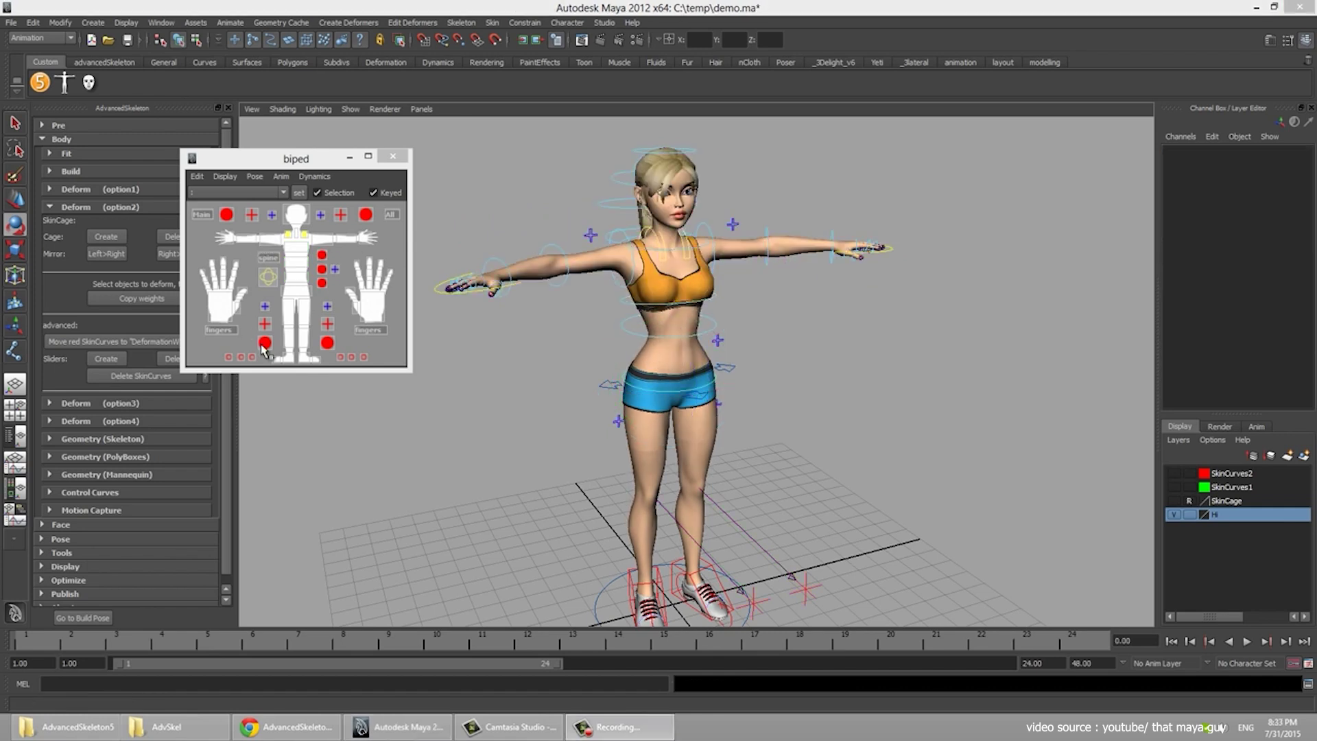
left_click(265, 342)
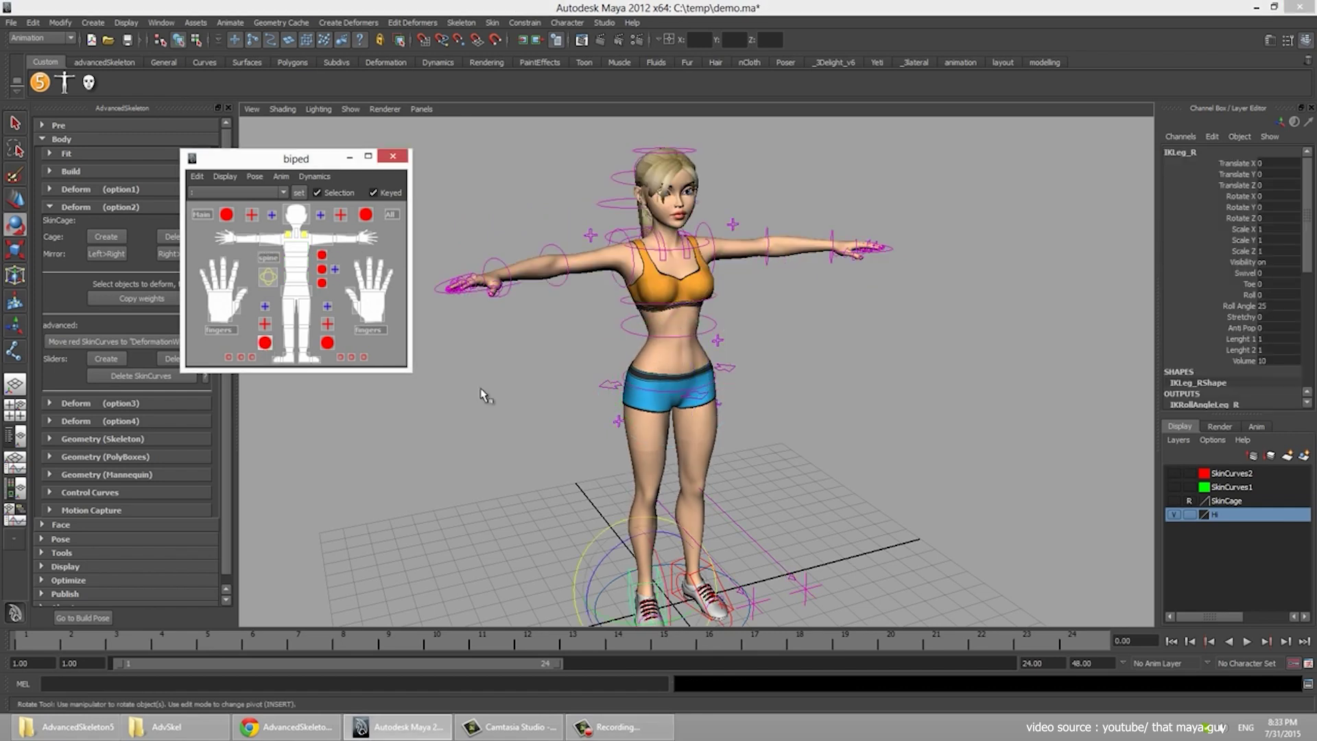
key("w")
middle_click_drag(515, 436, 555, 504)
middle_click_drag(458, 345, 437, 478)
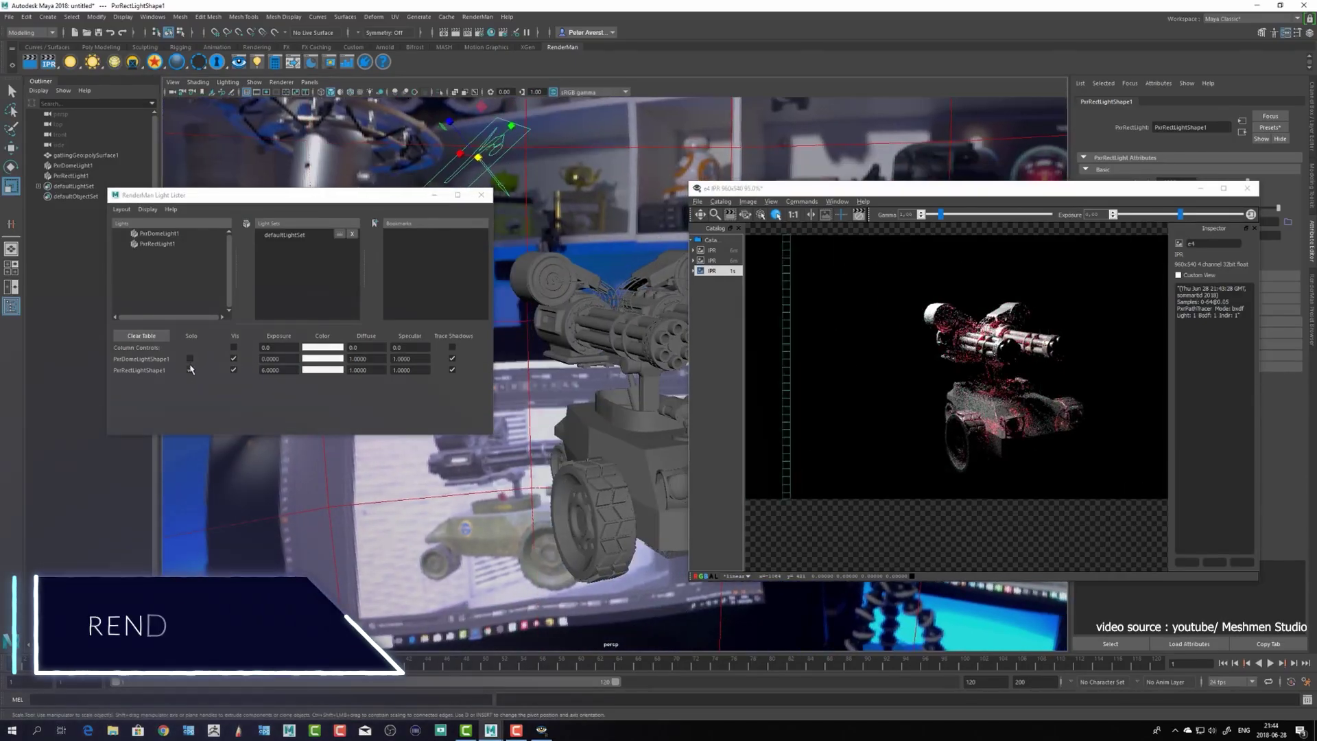
Step: Unsolo PxrRectLightShape1, turn its colour green, then back to white
left_click(191, 371)
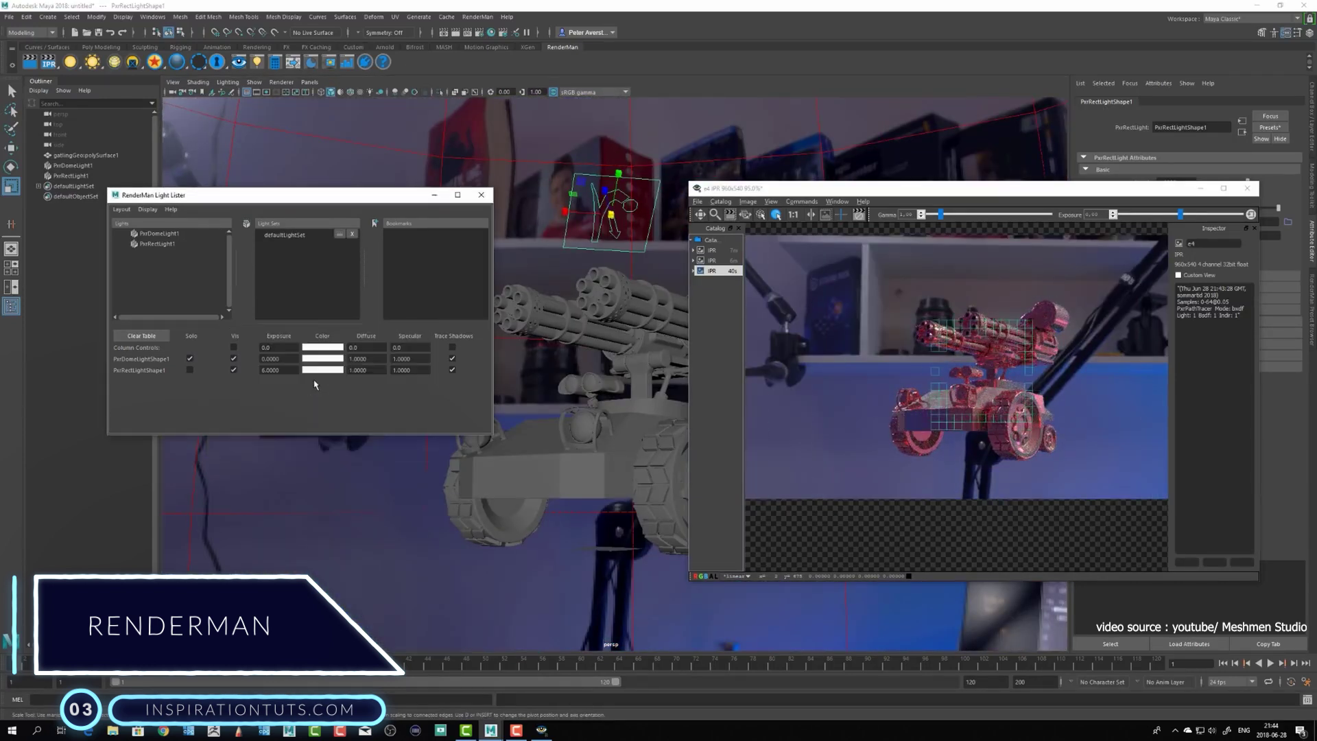
left_click(322, 370)
left_click(384, 363)
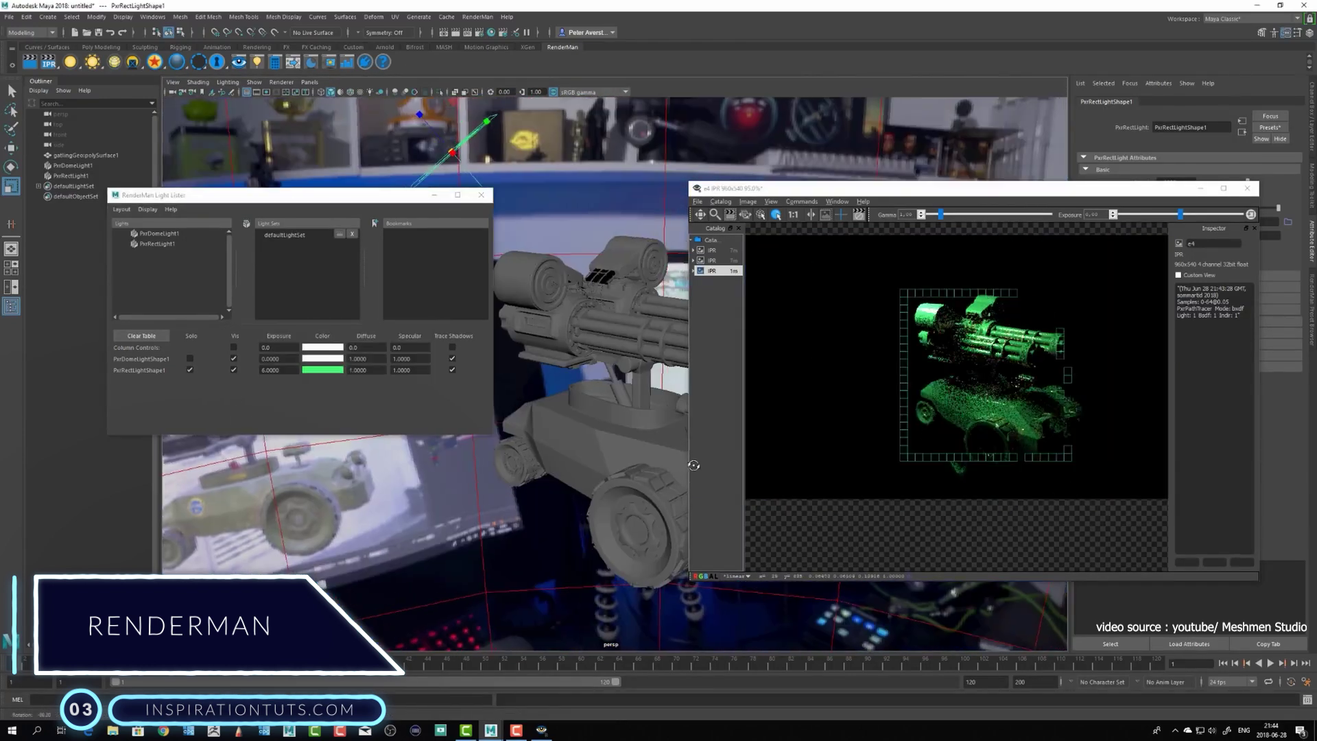
left_click(322, 370)
left_click(384, 363)
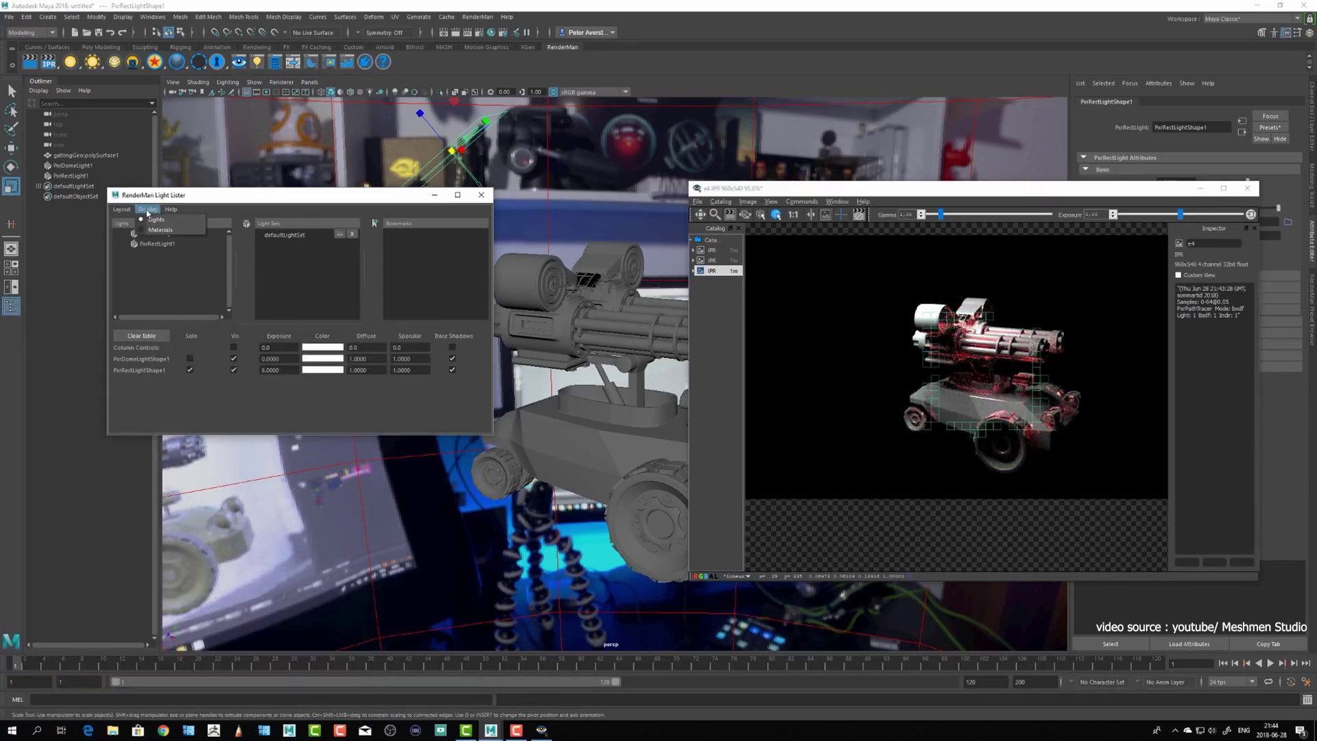
Step: Select PxrSurface1 and open then close the Dynamic Rules Editor
left_click(156, 233)
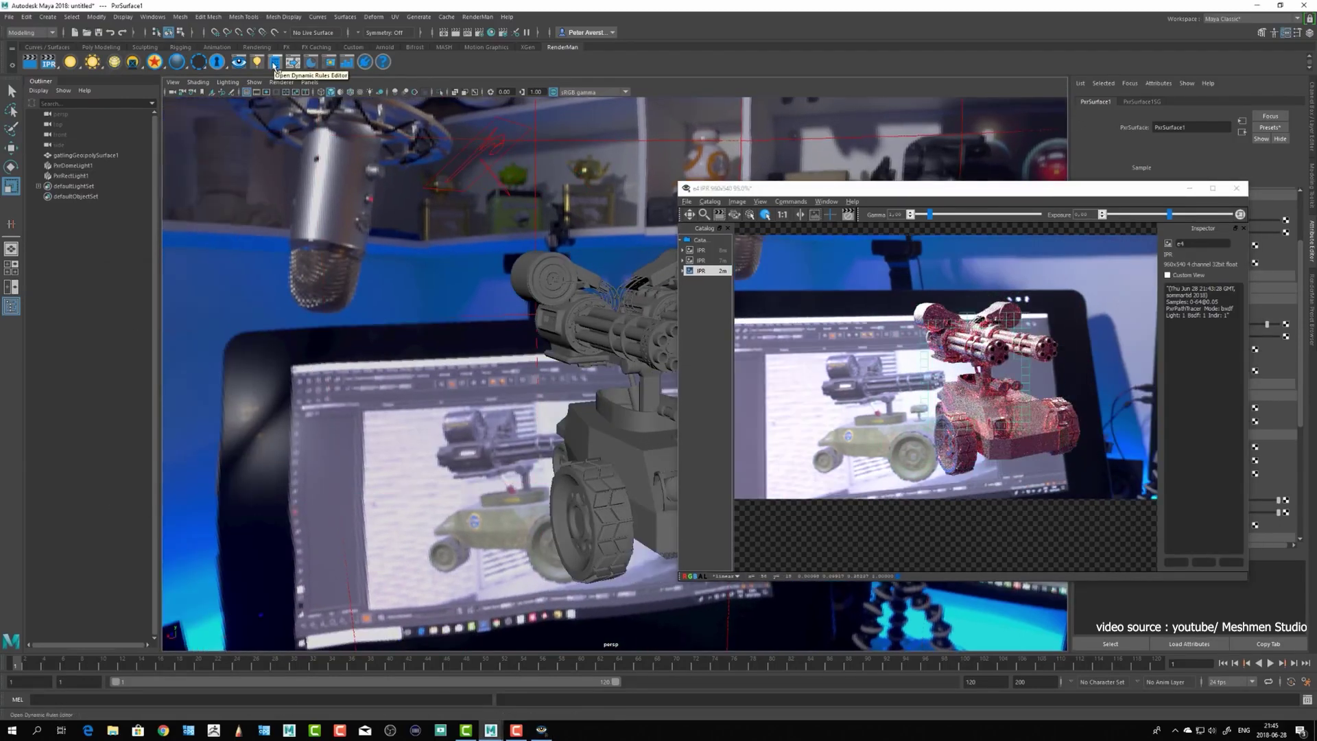
left_click(275, 64)
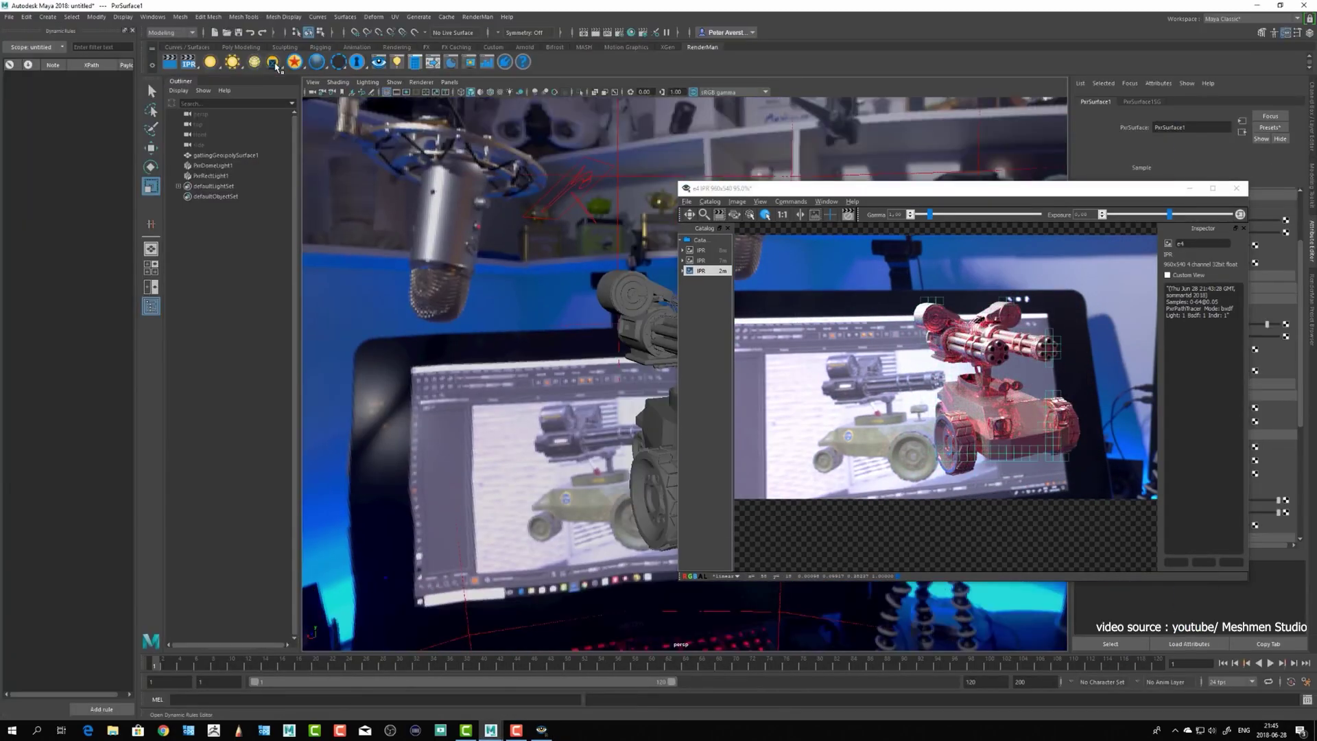
left_click(133, 31)
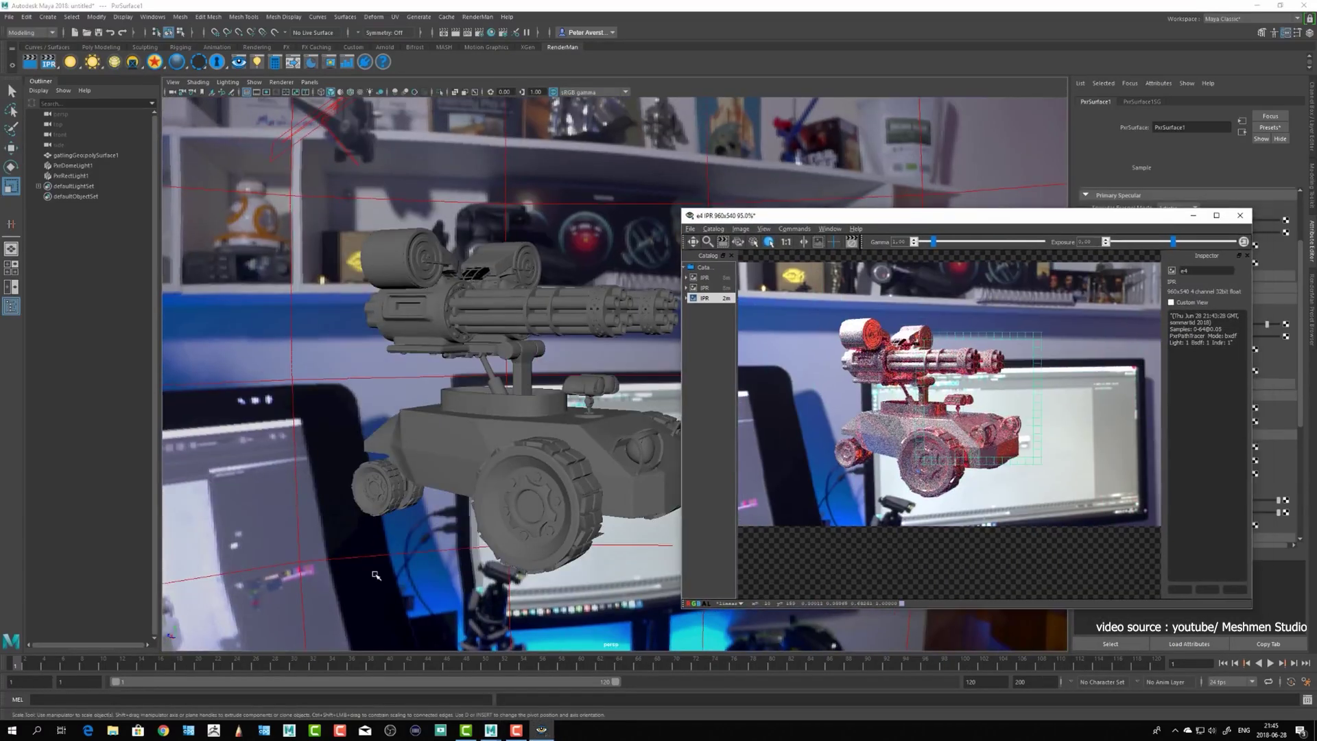
left_click_drag(376, 575, 362, 525, "alt")
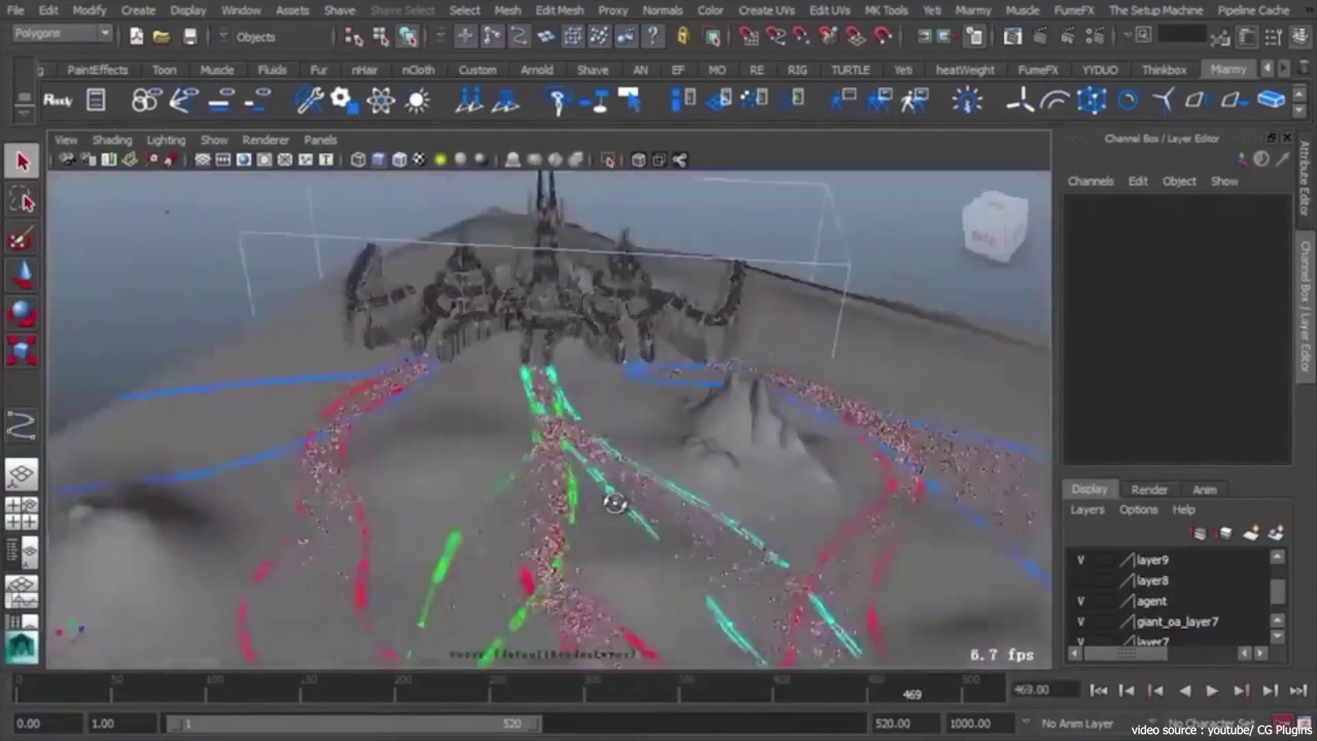
Step: Switch the viewport to wireframe while the Miarmy crowd streams toward the castle
key("4")
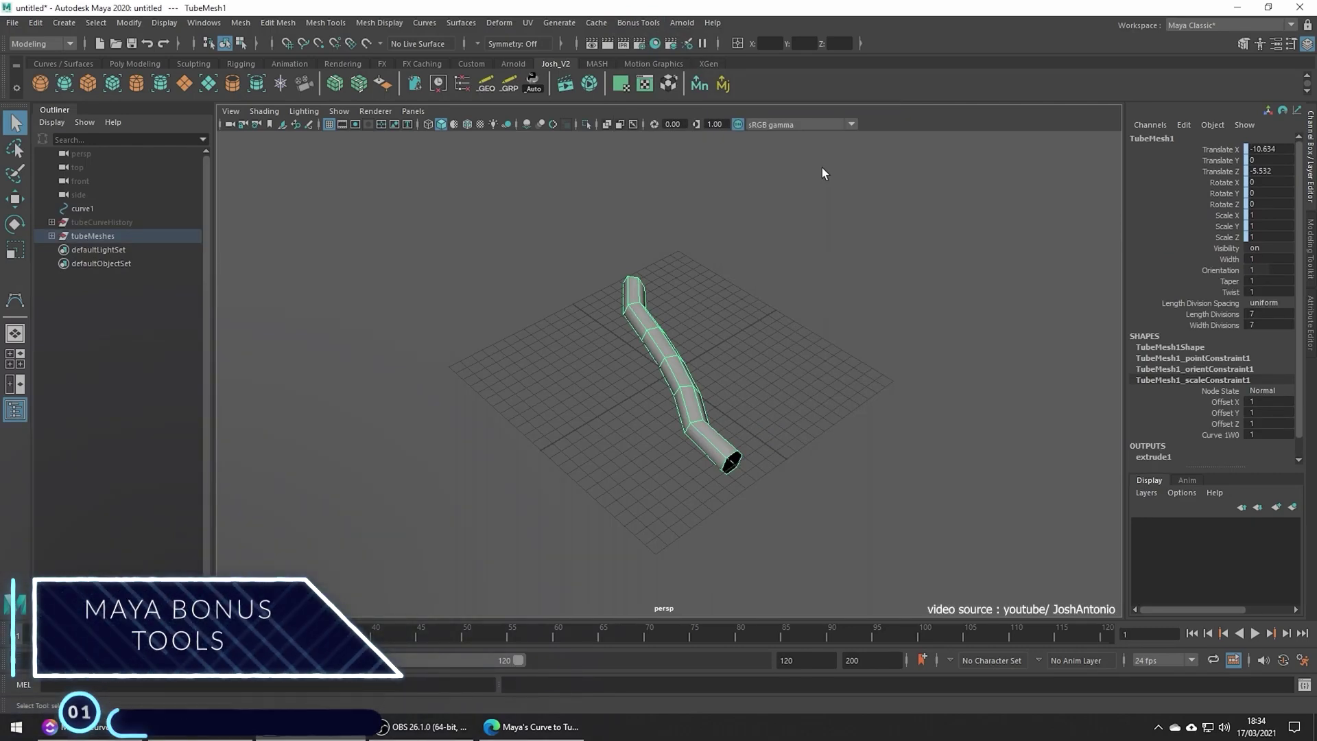
Step: Give the tube mesh a width of 2 and a taper of 0.1
scroll(767, 338, "up", 2)
left_click(1264, 325)
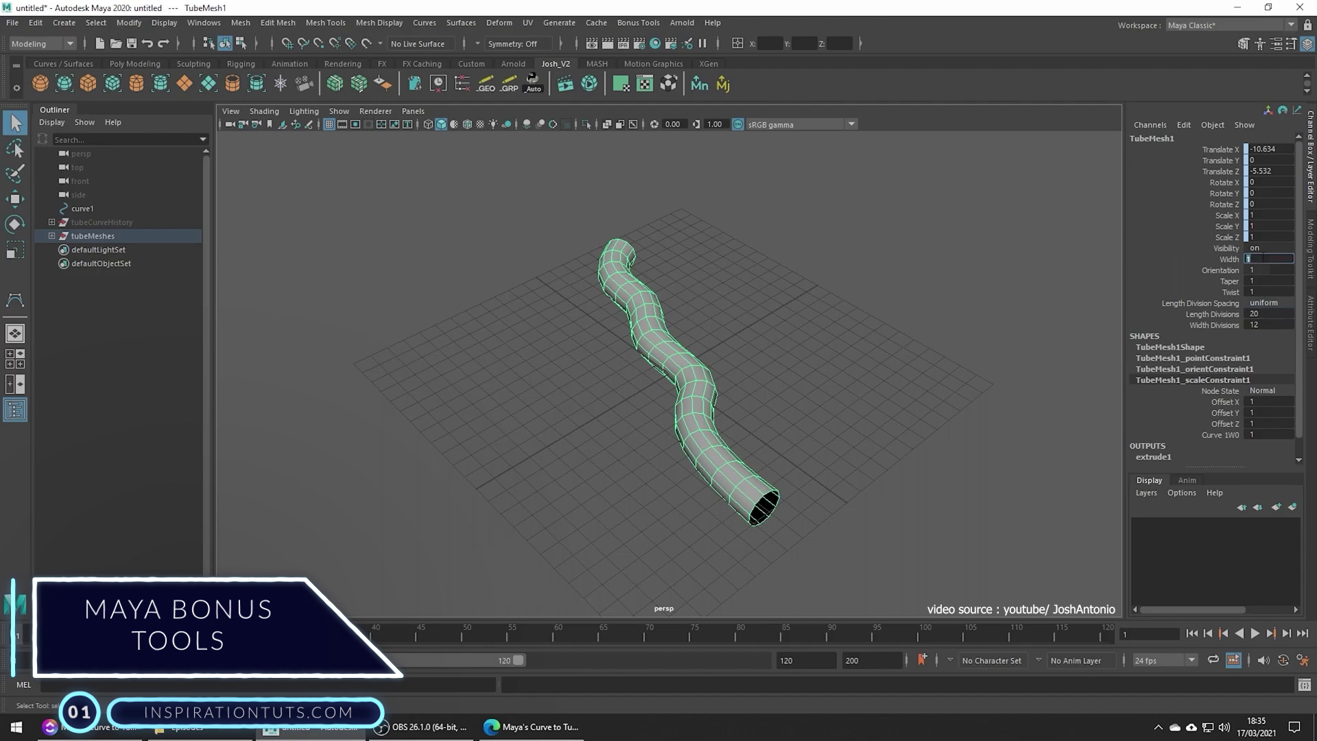
type("2")
key("Return")
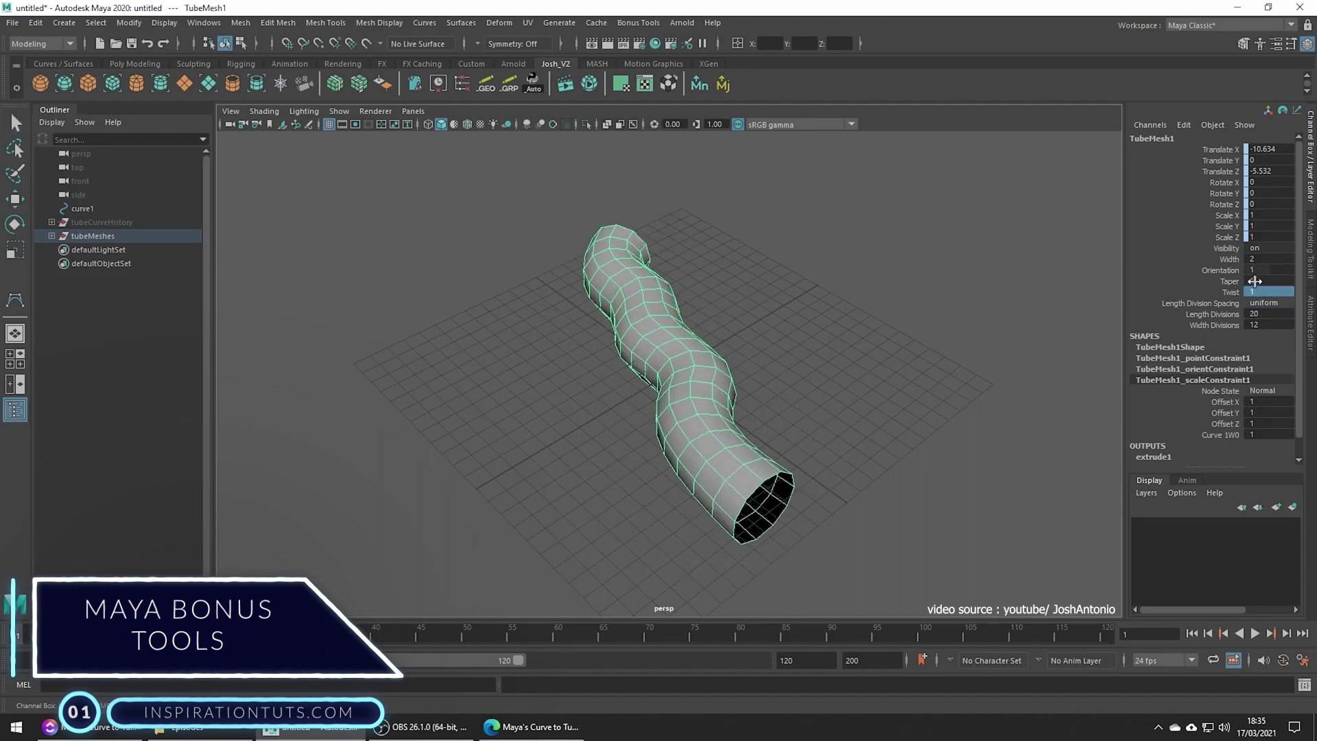
key("Return")
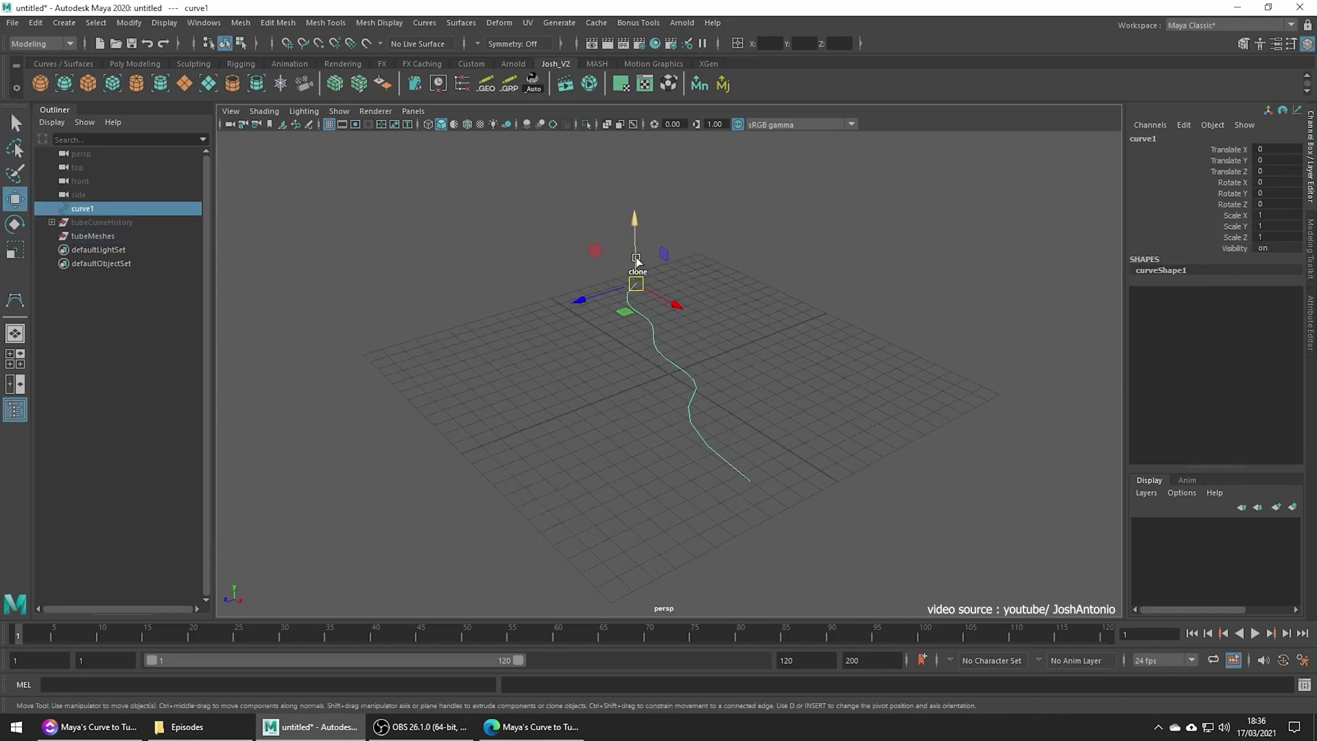
Step: Rotate curve2 about 90 degrees and turn it into a tube with 20 length divisions
key("e")
left_click_drag(638, 281, 691, 246)
left_click(638, 22)
left_click(761, 185)
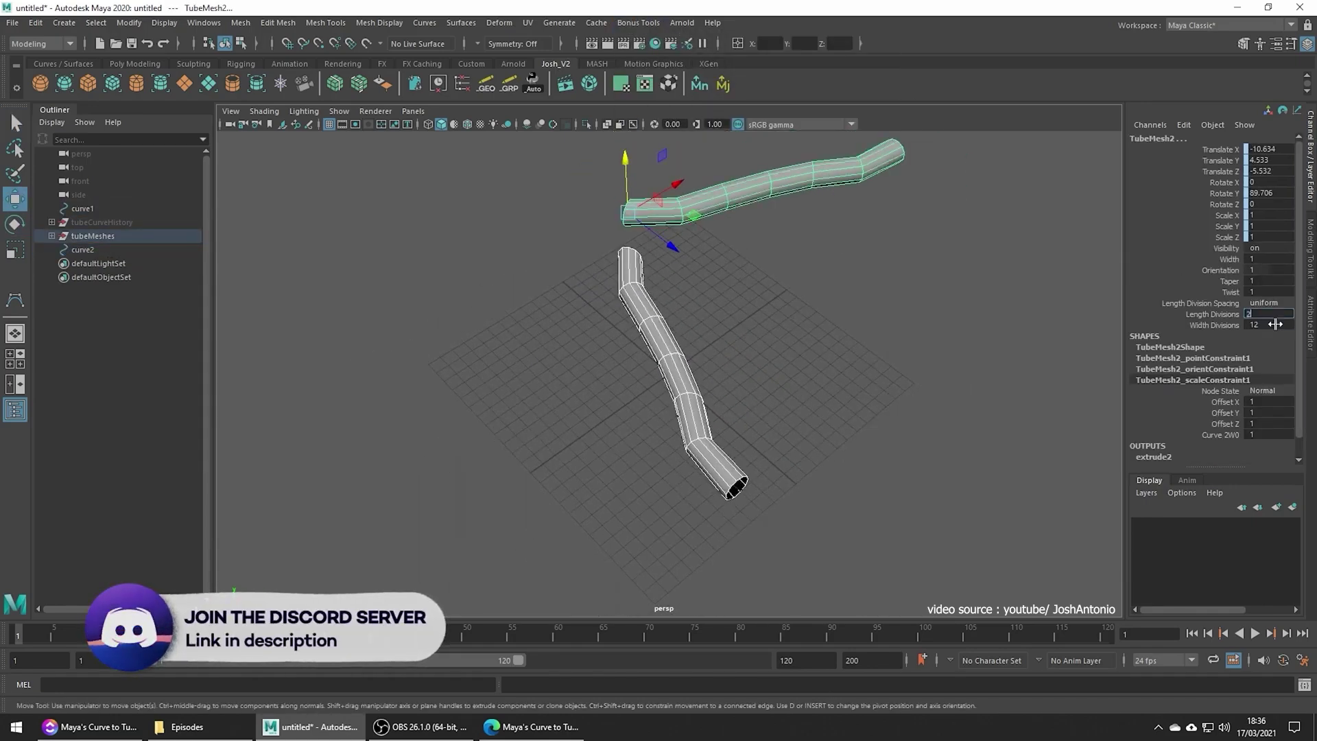
type("0")
key("Return")
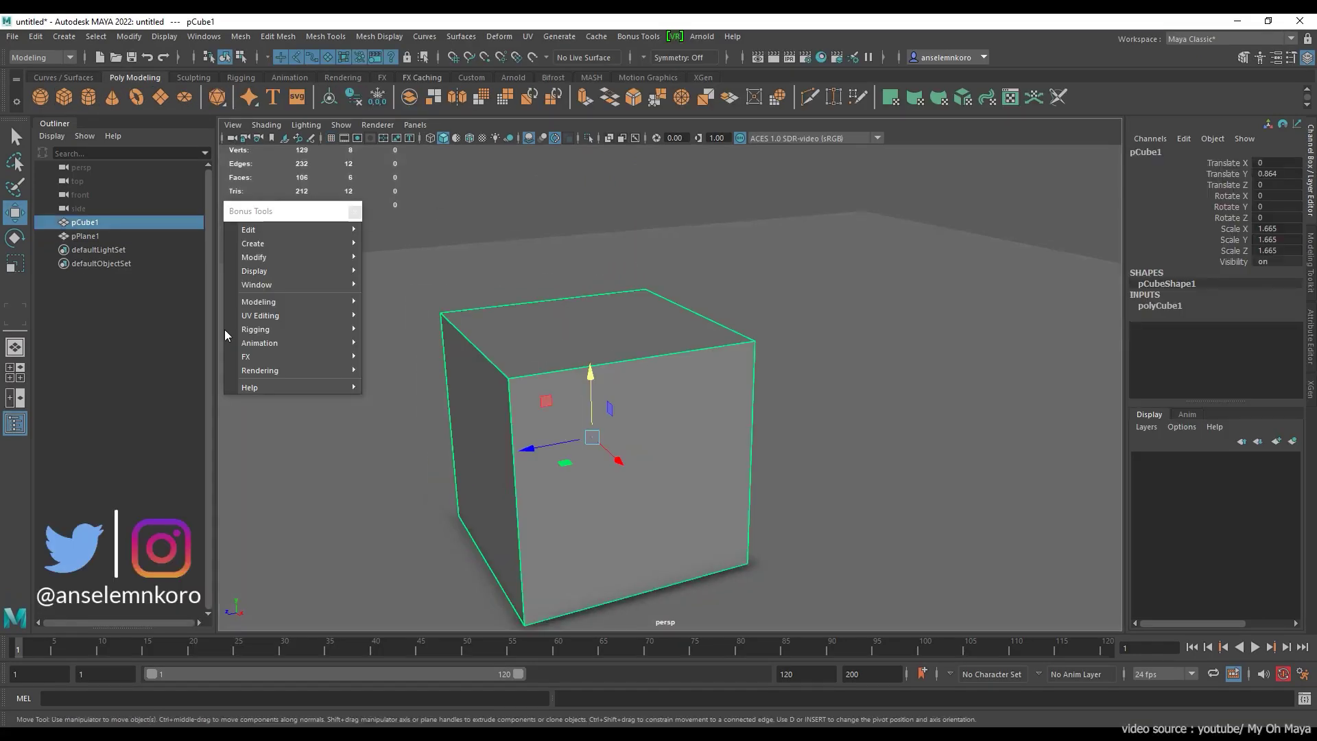
mouse_move(257, 301)
left_click(441, 332)
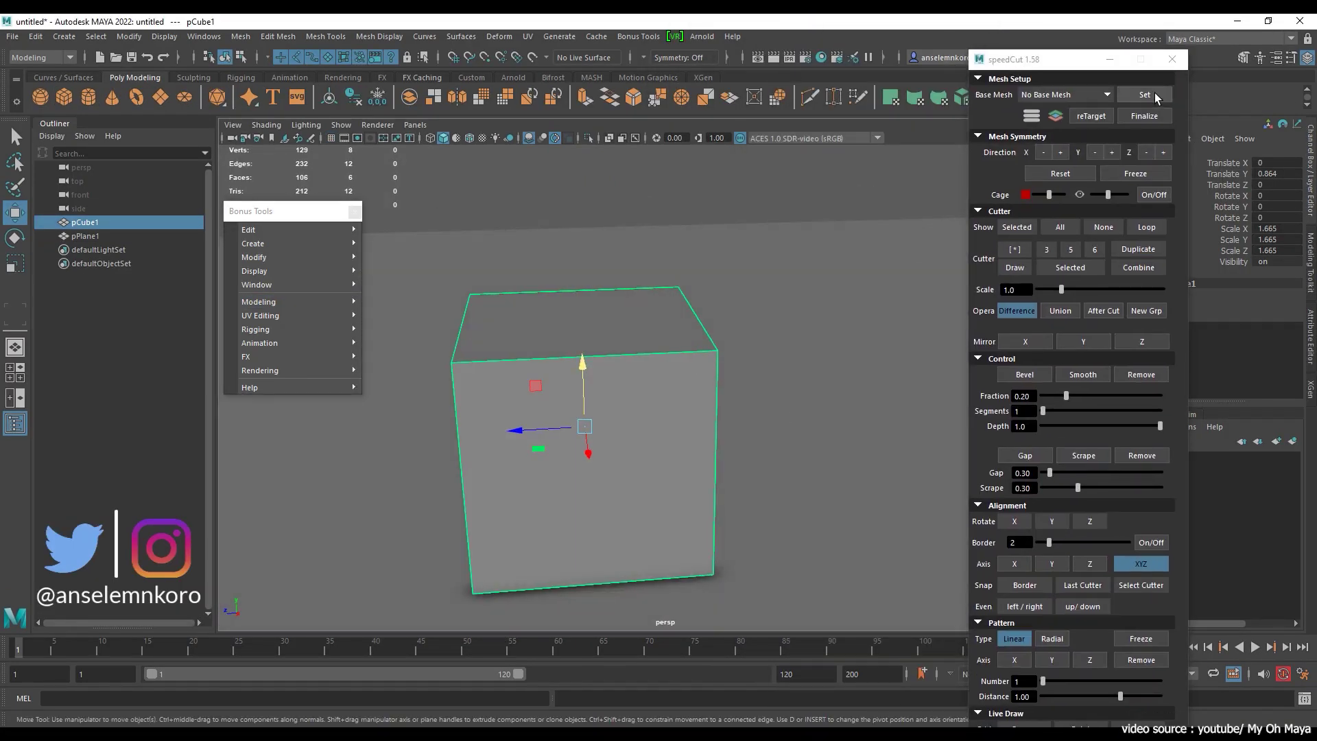
Step: Set pCube1 as the speedCut base mesh and collapse the Alignment settings
left_click(1144, 94)
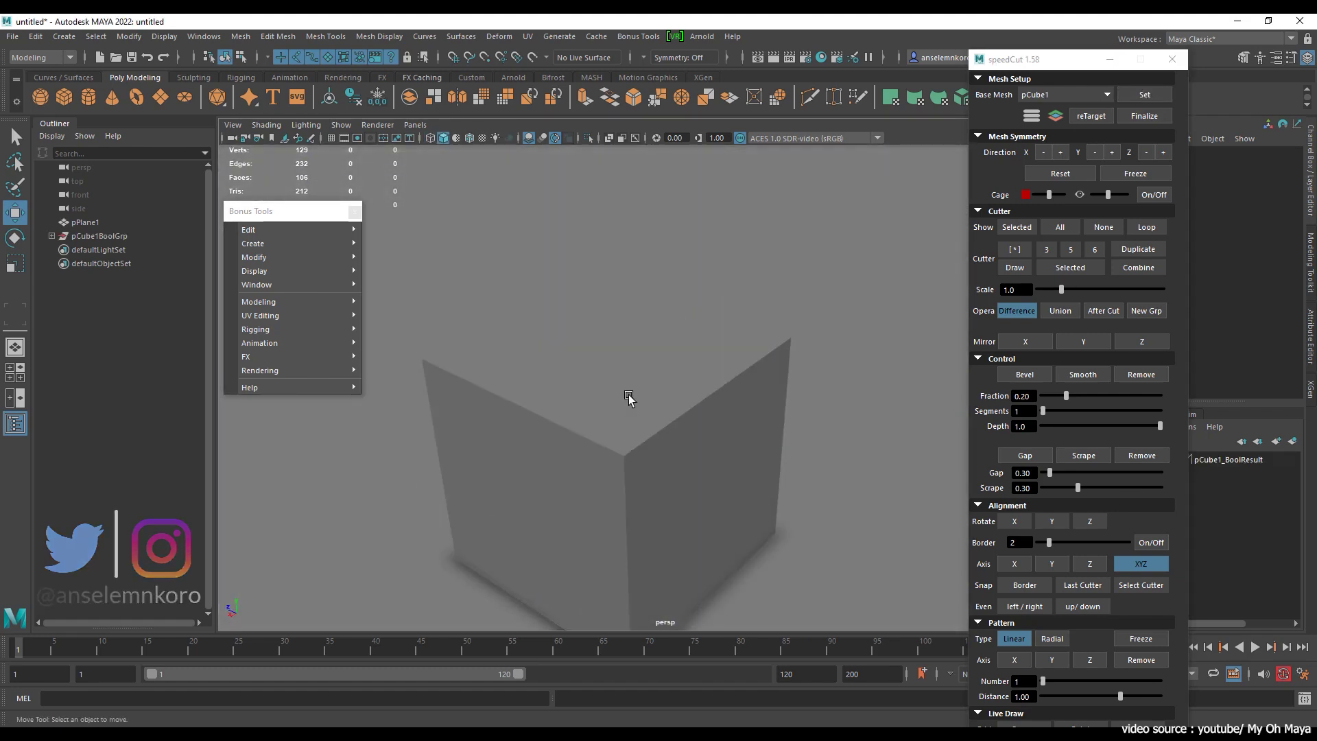
left_click(629, 398)
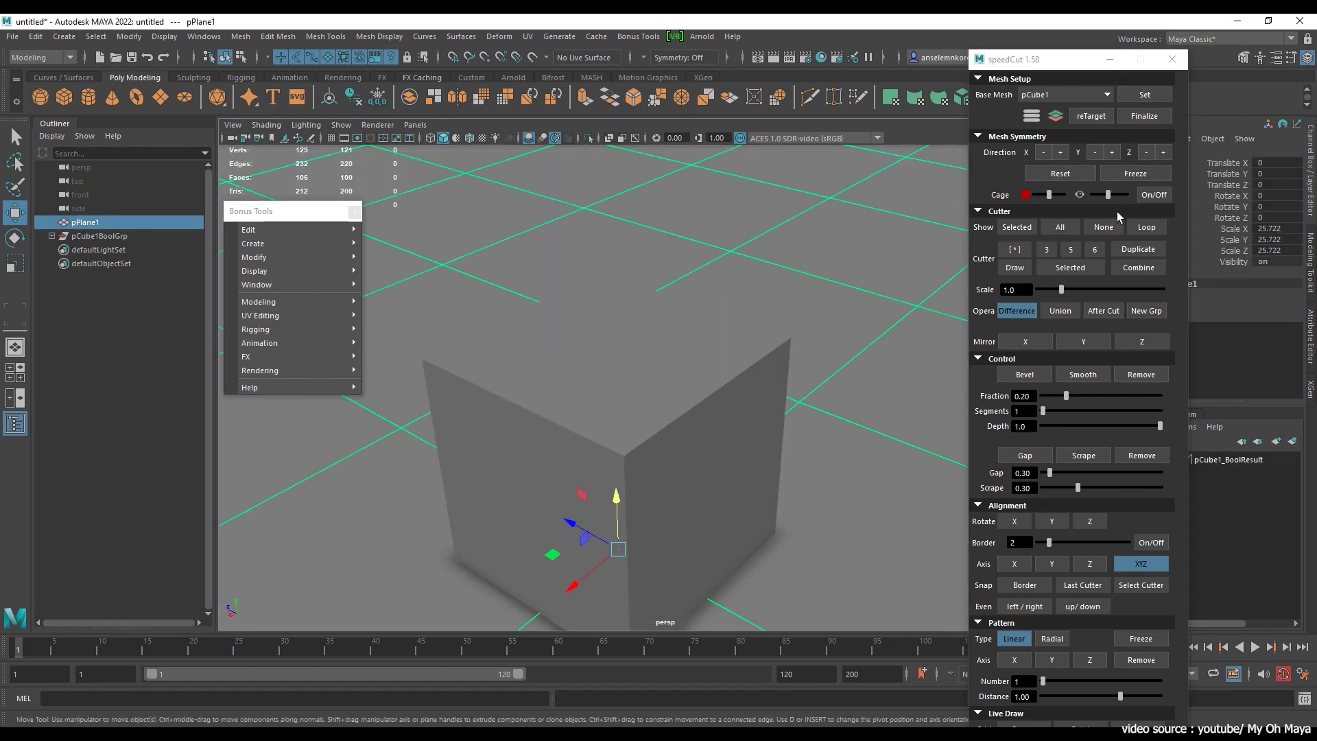
left_click(1001, 506)
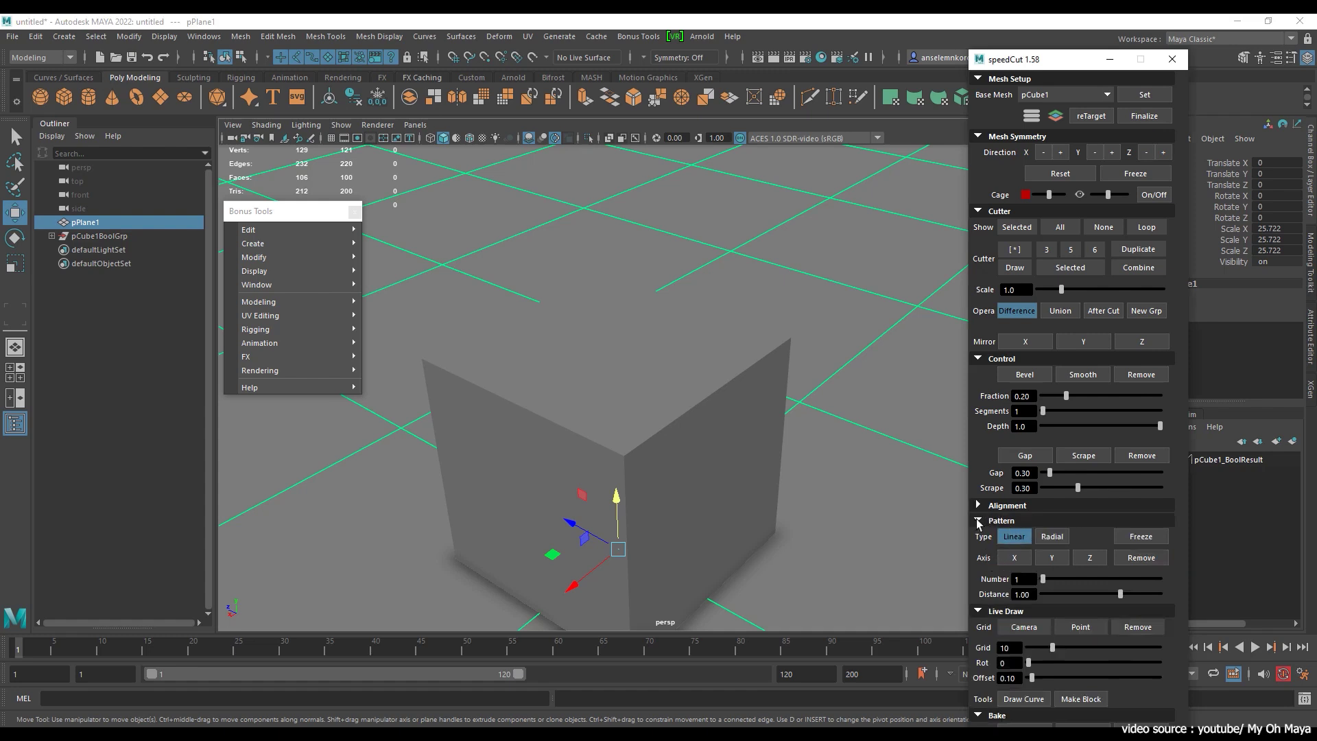
left_click_drag(892, 521, 715, 363, "alt")
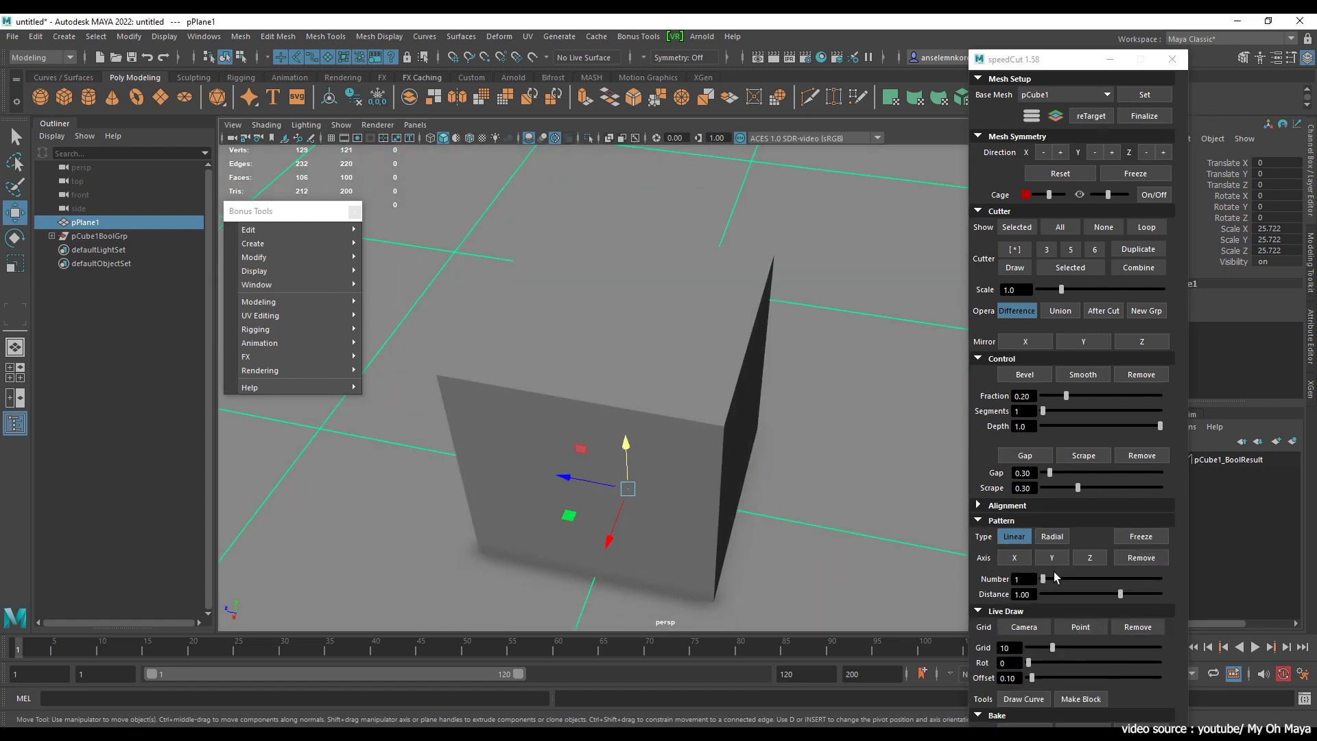
Step: Collapse the Live Draw settings and add a new box cutter, boxCutter2, to the cube
left_click(1008, 611)
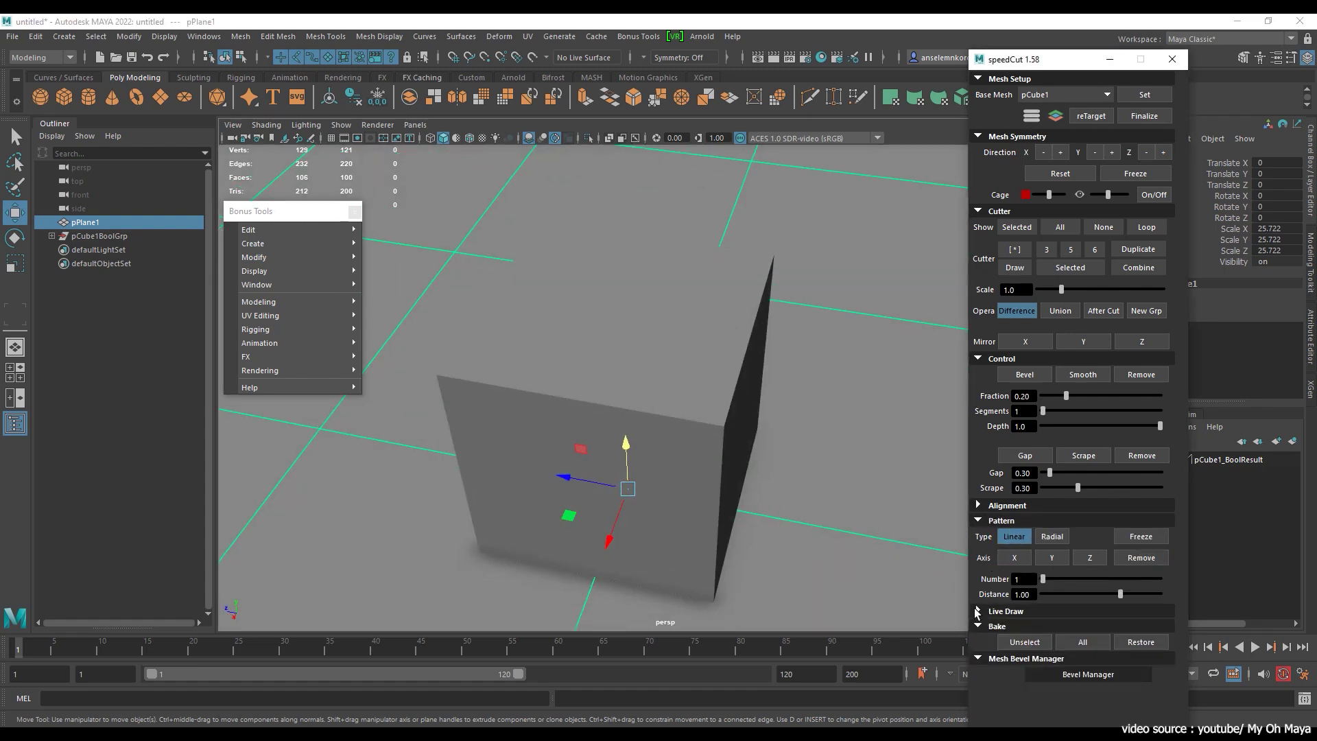
left_click_drag(679, 412, 1027, 259, "alt")
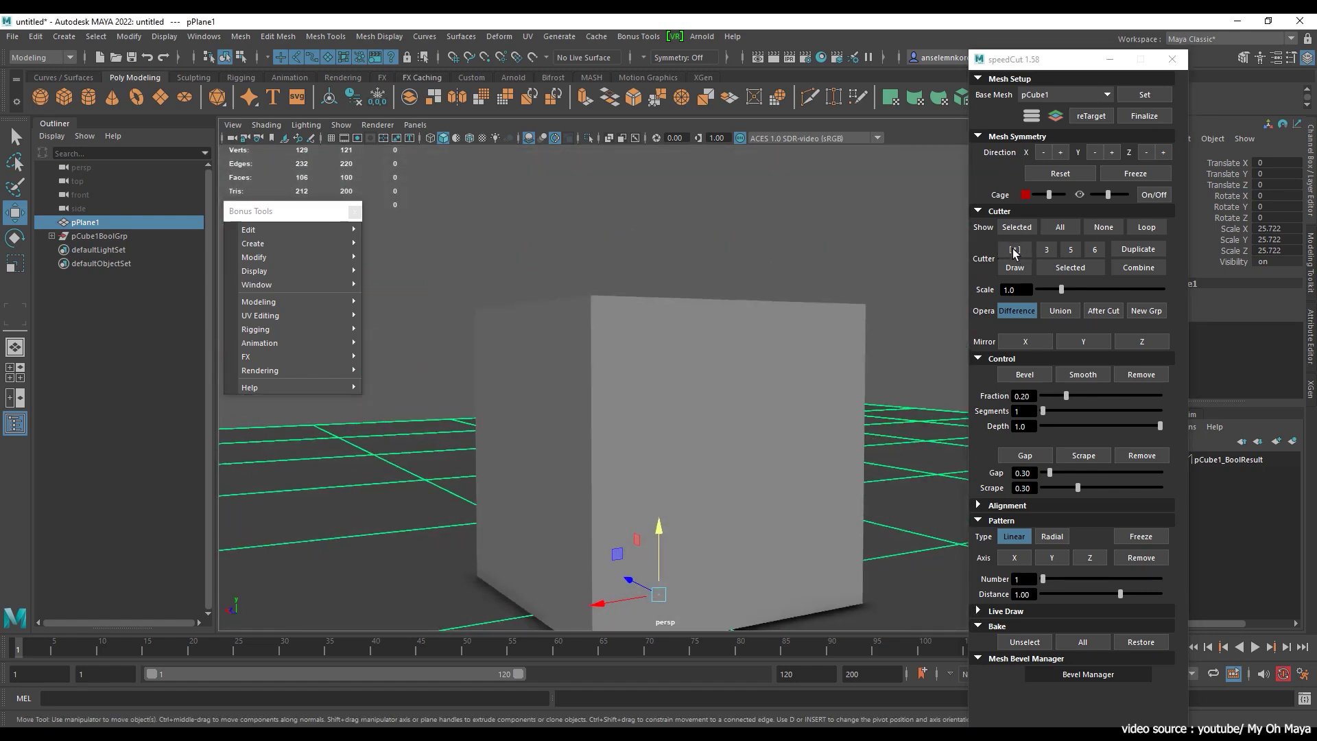
left_click(1014, 252)
left_click_drag(635, 288, 659, 384, "alt")
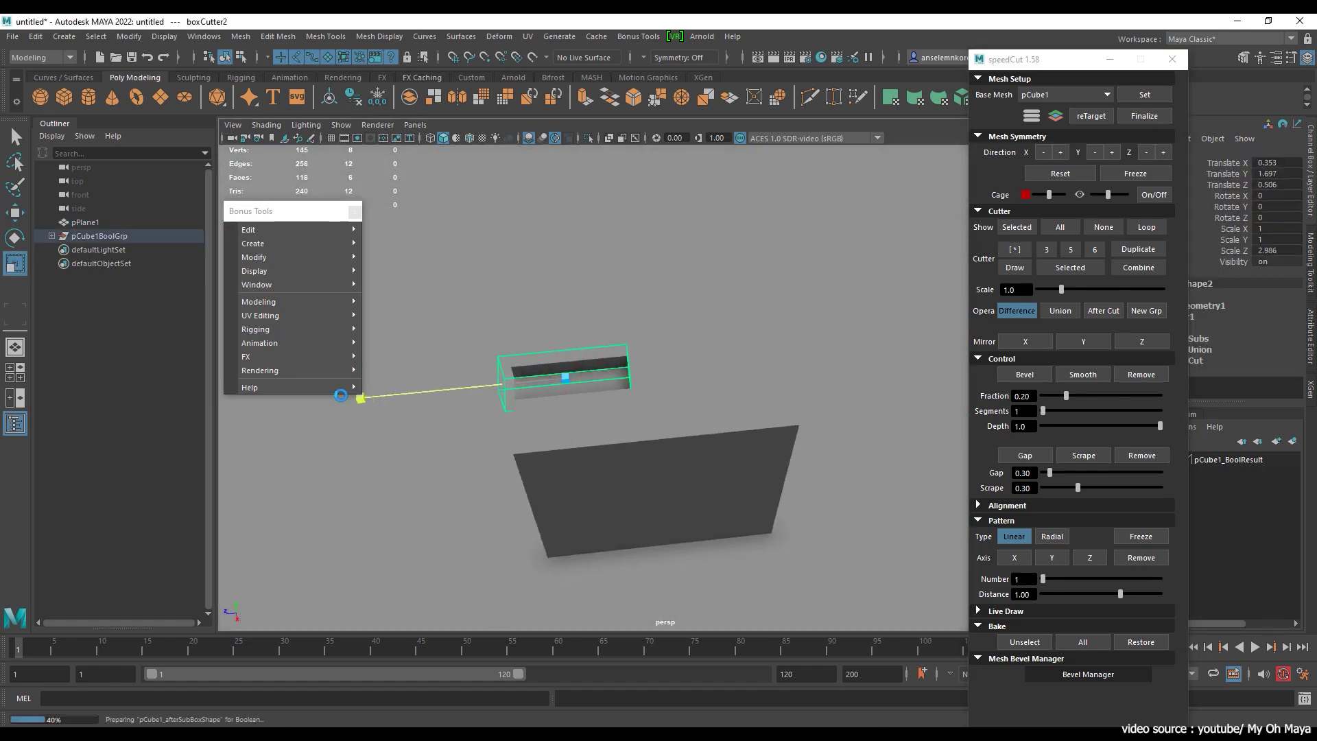